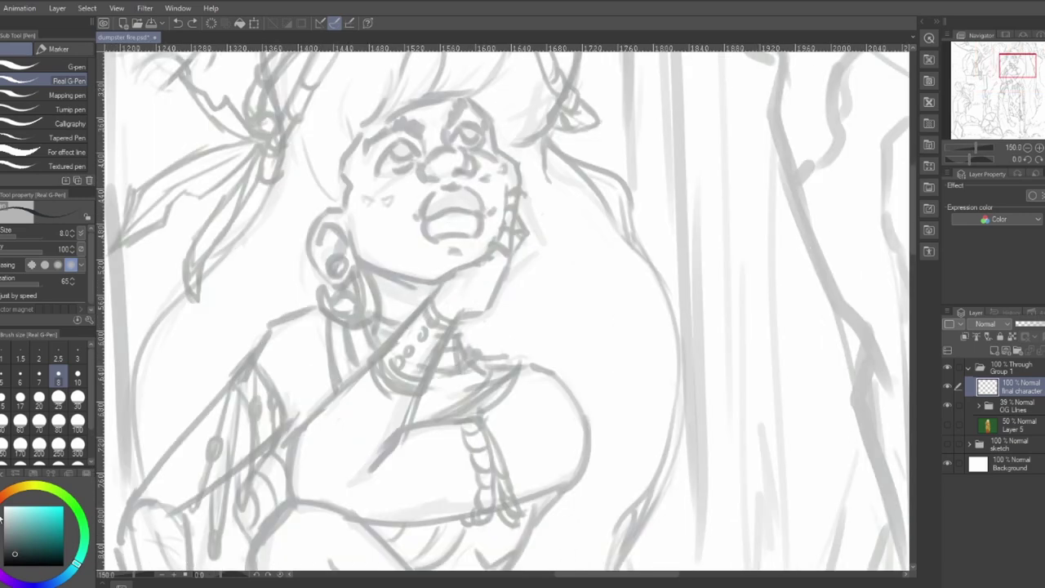
# - Ink the hair outline and the upper segments of the first braid on the head, using the Real G-Pen at size 6
pyautogui.moveTo(313, 111); pyautogui.dragTo(425, 408)
pyautogui.press('[')
pyautogui.press('[')
pyautogui.moveTo(373, 353)
pyautogui.mouseDown()
pyautogui.moveTo(384, 305)
pyautogui.moveTo(417, 272)
pyautogui.moveTo(467, 253)
pyautogui.mouseUp()
pyautogui.moveTo(387, 380); pyautogui.dragTo(386, 382)
pyautogui.moveTo(373, 368)
pyautogui.mouseDown()
pyautogui.moveTo(393, 329)
pyautogui.moveTo(396, 352)
pyautogui.moveTo(437, 317)
pyautogui.moveTo(423, 315)
pyautogui.mouseUp()
pyautogui.moveTo(449, 272); pyautogui.dragTo(463, 295)
pyautogui.moveTo(449, 279); pyautogui.dragTo(423, 300)
pyautogui.moveTo(447, 284)
pyautogui.mouseDown()
pyautogui.moveTo(455, 287)
pyautogui.moveTo(441, 316)
pyautogui.moveTo(400, 327)
pyautogui.moveTo(426, 318)
pyautogui.mouseUp()
# - Ink the first braid's rounded lower end and erase the excess line where the second braid overlaps it
pyautogui.moveTo(363, 378)
pyautogui.mouseDown()
pyautogui.moveTo(354, 393)
pyautogui.moveTo(364, 419)
pyautogui.mouseUp()
pyautogui.moveTo(354, 394); pyautogui.dragTo(360, 421)
pyautogui.moveTo(371, 411)
pyautogui.mouseDown()
pyautogui.moveTo(389, 418)
pyautogui.moveTo(382, 435)
pyautogui.moveTo(388, 427)
pyautogui.mouseUp()
pyautogui.press('e')
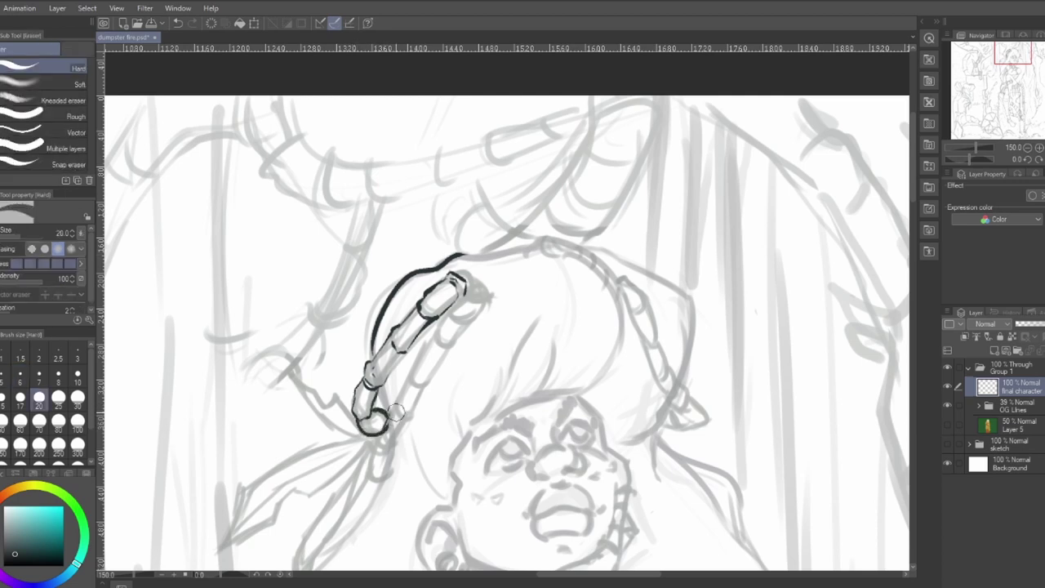
pyautogui.press('p')
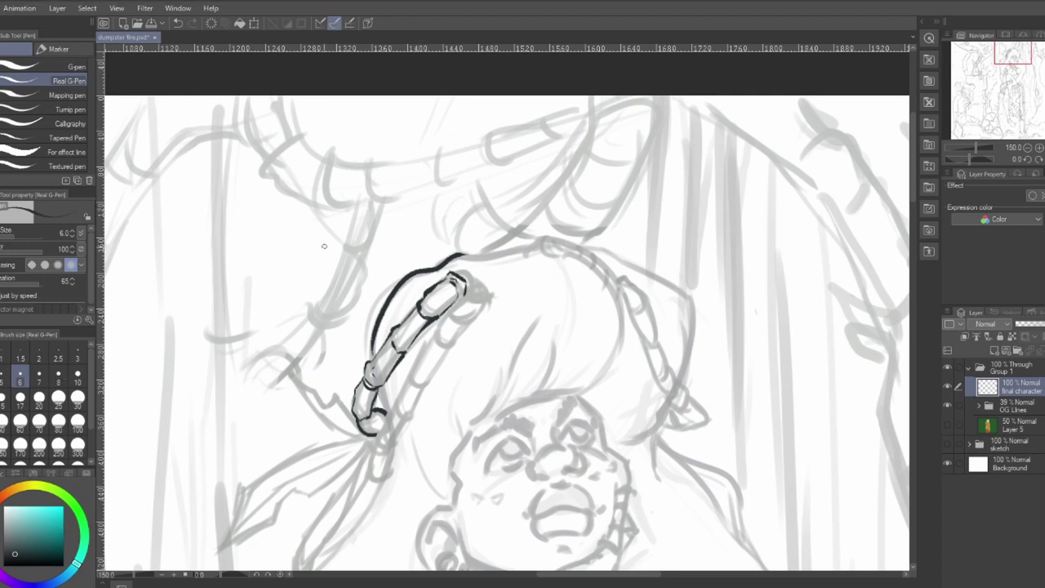
# - Ink the lower segments of the second braid down to its tip, following the sketch
pyautogui.moveTo(380, 385)
pyautogui.mouseDown()
pyautogui.moveTo(386, 409)
pyautogui.moveTo(388, 447)
pyautogui.mouseUp()
pyautogui.moveTo(394, 406)
pyautogui.mouseDown()
pyautogui.moveTo(417, 355)
pyautogui.moveTo(431, 389)
pyautogui.mouseUp()
pyautogui.moveTo(423, 351); pyautogui.dragTo(418, 356)
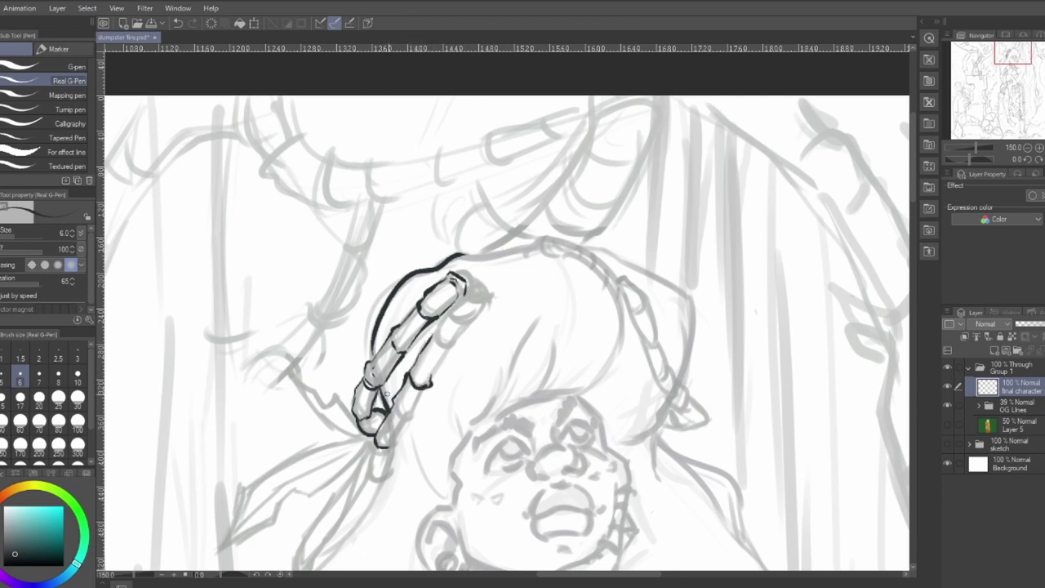
pyautogui.moveTo(392, 404)
pyautogui.mouseDown()
pyautogui.moveTo(413, 418)
pyautogui.moveTo(388, 449)
pyautogui.moveTo(397, 454)
pyautogui.moveTo(383, 454)
pyautogui.moveTo(389, 480)
pyautogui.mouseUp()
# - Ink the second braid's upper segments and the tie joining both braids, undoing and redrawing the stray strokes
pyautogui.moveTo(458, 297)
pyautogui.mouseDown()
pyautogui.moveTo(472, 269)
pyautogui.moveTo(469, 292)
pyautogui.moveTo(494, 294)
pyautogui.moveTo(470, 299)
pyautogui.moveTo(491, 296)
pyautogui.moveTo(485, 311)
pyautogui.moveTo(490, 296)
pyautogui.moveTo(501, 299)
pyautogui.mouseUp()
pyautogui.hotkey('ctrl', 'z')
pyautogui.hotkey('ctrl', 'z')
pyautogui.moveTo(489, 299)
pyautogui.mouseDown()
pyautogui.moveTo(492, 308)
pyautogui.moveTo(476, 304)
pyautogui.moveTo(494, 287)
pyautogui.moveTo(465, 325)
pyautogui.moveTo(481, 308)
pyautogui.moveTo(452, 317)
pyautogui.moveTo(465, 320)
pyautogui.moveTo(442, 348)
pyautogui.moveTo(436, 337)
pyautogui.moveTo(431, 375)
pyautogui.mouseUp()
pyautogui.hotkey('ctrl', 'z')
pyautogui.moveTo(446, 333); pyautogui.dragTo(438, 346)
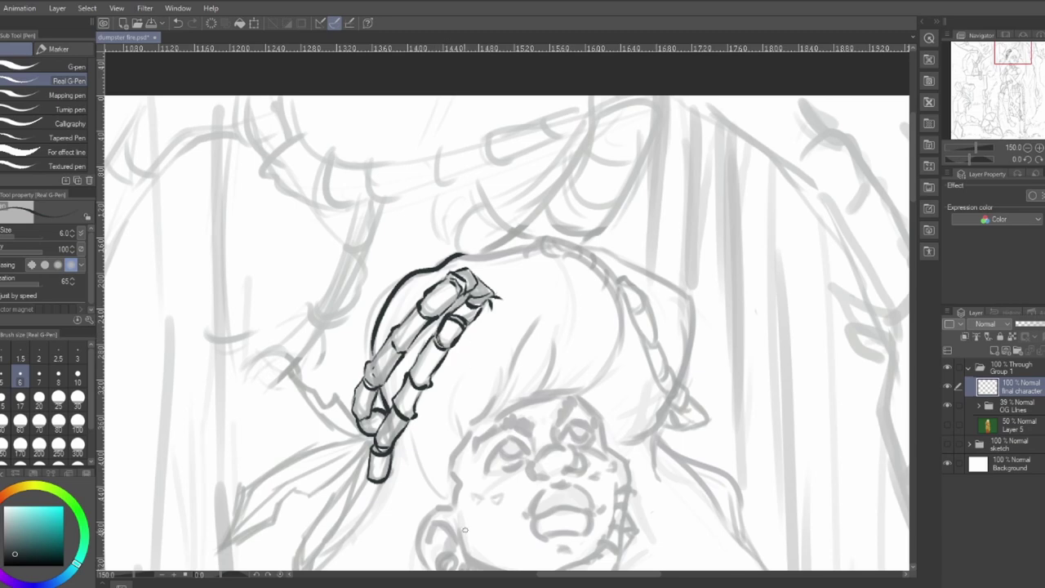
# - Ink the hair strands framing the near side of the face and the hairs of the near eyebrow
pyautogui.moveTo(441, 409)
pyautogui.mouseDown()
pyautogui.moveTo(457, 262)
pyautogui.moveTo(458, 349)
pyautogui.moveTo(468, 356)
pyautogui.mouseUp()
pyautogui.moveTo(469, 329); pyautogui.dragTo(471, 358)
pyautogui.moveTo(472, 306); pyautogui.dragTo(467, 330)
pyautogui.moveTo(483, 263)
pyautogui.mouseDown()
pyautogui.moveTo(477, 295)
pyautogui.moveTo(519, 280)
pyautogui.moveTo(578, 289)
pyautogui.moveTo(590, 316)
pyautogui.moveTo(585, 330)
pyautogui.moveTo(566, 328)
pyautogui.moveTo(575, 294)
pyautogui.moveTo(587, 294)
pyautogui.moveTo(596, 328)
pyautogui.moveTo(552, 315)
pyautogui.moveTo(543, 326)
pyautogui.moveTo(563, 335)
pyautogui.mouseUp()
pyautogui.moveTo(598, 310); pyautogui.dragTo(599, 316)
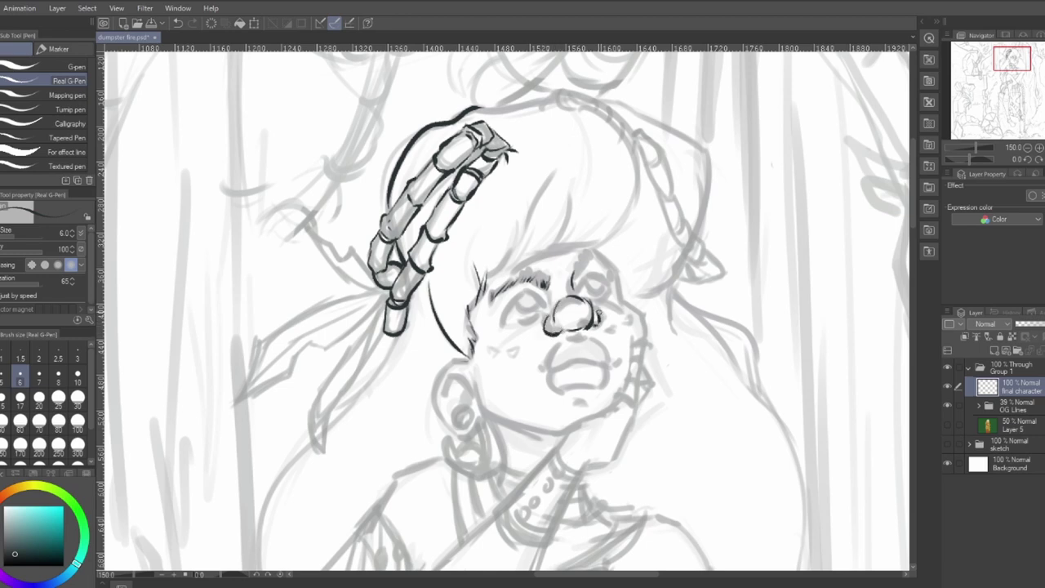
pyautogui.hotkey('ctrl', 'z')
pyautogui.hotkey('ctrl', 'z')
pyautogui.hotkey('ctrl', 'z')
pyautogui.hotkey('ctrl', 'z')
pyautogui.hotkey('ctrl', 'z')
pyautogui.hotkey('ctrl', 'z')
pyautogui.hotkey('ctrl', 'z')
pyautogui.hotkey('ctrl', 'z')
pyautogui.hotkey('ctrl', 'z')
# - Ink the nose and the full lips, including the parting line and the lower lip's edge
pyautogui.moveTo(585, 336)
pyautogui.mouseDown()
pyautogui.moveTo(596, 333)
pyautogui.moveTo(608, 364)
pyautogui.mouseUp()
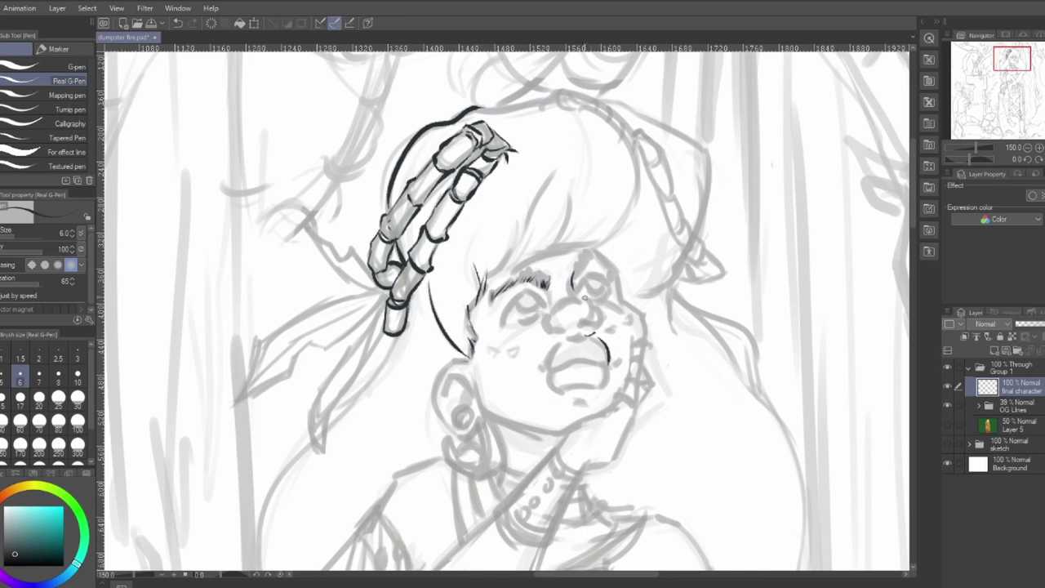
pyautogui.moveTo(593, 307)
pyautogui.mouseDown()
pyautogui.moveTo(574, 328)
pyautogui.moveTo(589, 321)
pyautogui.moveTo(564, 300)
pyautogui.moveTo(587, 297)
pyautogui.mouseUp()
pyautogui.moveTo(588, 307)
pyautogui.mouseDown()
pyautogui.moveTo(547, 330)
pyautogui.moveTo(567, 335)
pyautogui.moveTo(546, 372)
pyautogui.moveTo(607, 387)
pyautogui.moveTo(613, 365)
pyautogui.mouseUp()
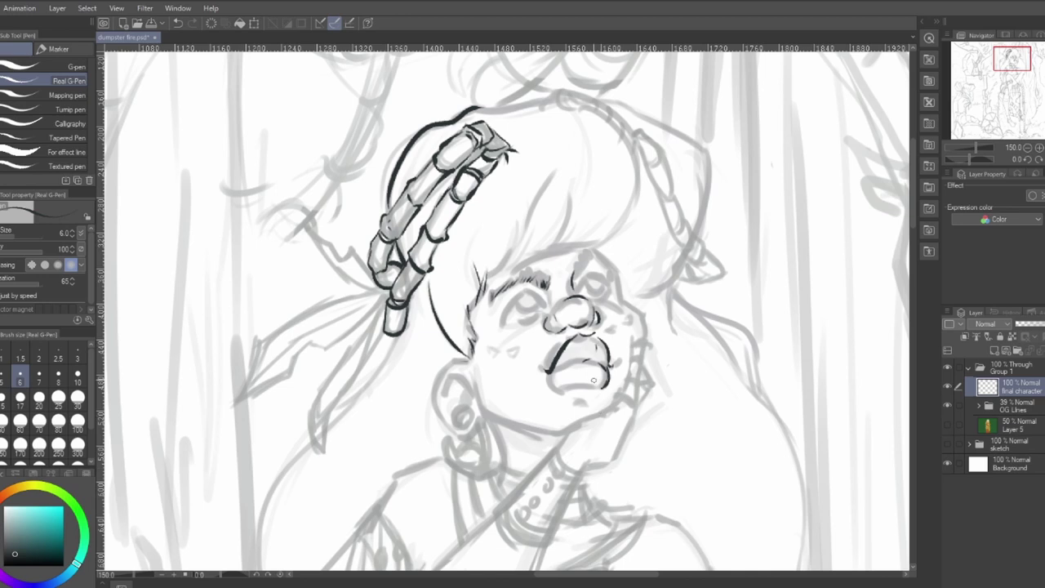
pyautogui.moveTo(576, 360)
pyautogui.mouseDown()
pyautogui.moveTo(551, 373)
pyautogui.moveTo(580, 361)
pyautogui.moveTo(598, 387)
pyautogui.moveTo(565, 392)
pyautogui.mouseUp()
# - Ink the far eye with its lid, iris and brow, undoing a stray stroke, and add the line at the nose bridge
pyautogui.moveTo(589, 262)
pyautogui.mouseDown()
pyautogui.moveTo(574, 278)
pyautogui.moveTo(607, 297)
pyautogui.moveTo(599, 278)
pyautogui.moveTo(608, 301)
pyautogui.moveTo(611, 273)
pyautogui.moveTo(601, 292)
pyautogui.moveTo(608, 284)
pyautogui.moveTo(612, 304)
pyautogui.mouseUp()
pyautogui.hotkey('ctrl', 'z')
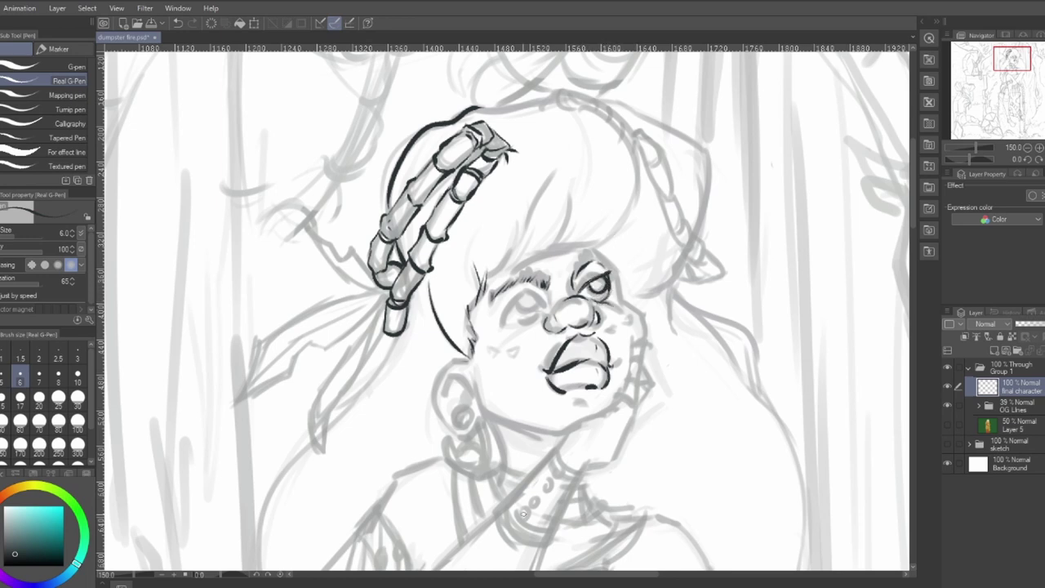
pyautogui.moveTo(546, 289); pyautogui.dragTo(554, 296)
# - Ink the far contour of the face and the hand and wrist supporting the cheek
pyautogui.moveTo(599, 249)
pyautogui.mouseDown()
pyautogui.moveTo(643, 341)
pyautogui.moveTo(651, 334)
pyautogui.moveTo(618, 446)
pyautogui.mouseUp()
pyautogui.moveTo(609, 408)
pyautogui.mouseDown()
pyautogui.moveTo(576, 423)
pyautogui.moveTo(554, 453)
pyautogui.mouseUp()
pyautogui.moveTo(633, 426); pyautogui.dragTo(575, 473)
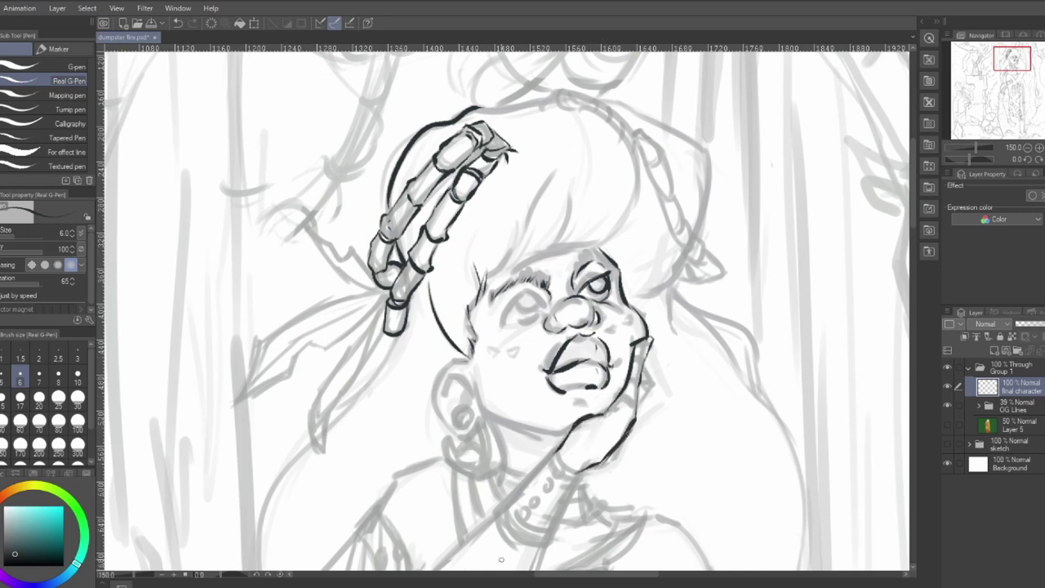
pyautogui.moveTo(646, 368); pyautogui.dragTo(639, 413)
# - Ink the near eye and, with the pen at size 3, outline the small triangular marks on both cheeks
pyautogui.moveTo(536, 294)
pyautogui.mouseDown()
pyautogui.moveTo(546, 309)
pyautogui.moveTo(525, 296)
pyautogui.moveTo(544, 298)
pyautogui.moveTo(520, 325)
pyautogui.moveTo(538, 309)
pyautogui.mouseUp()
pyautogui.moveTo(529, 304); pyautogui.dragTo(536, 301)
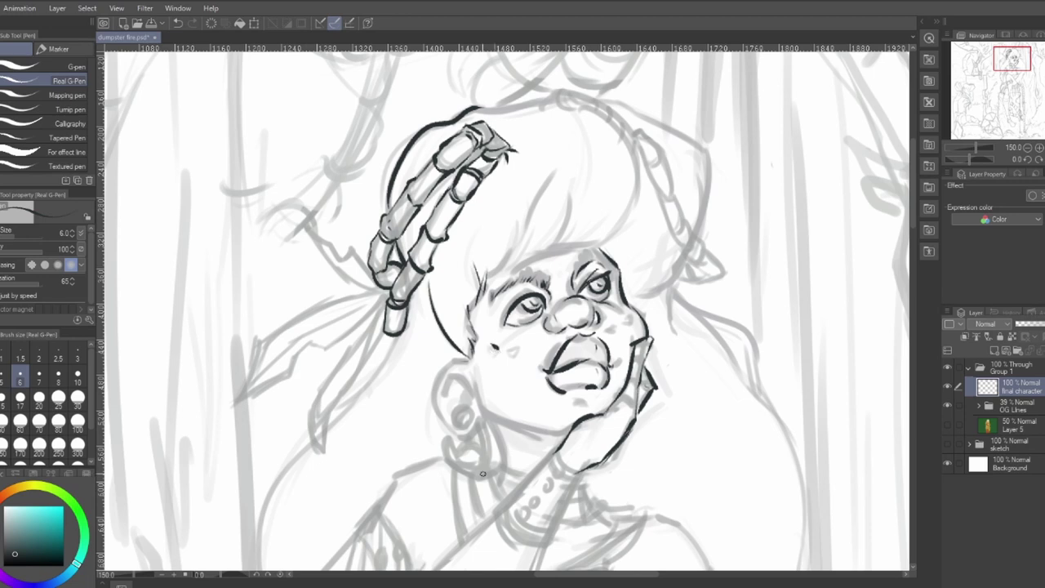
pyautogui.press('[')
pyautogui.press('[')
pyautogui.press('[')
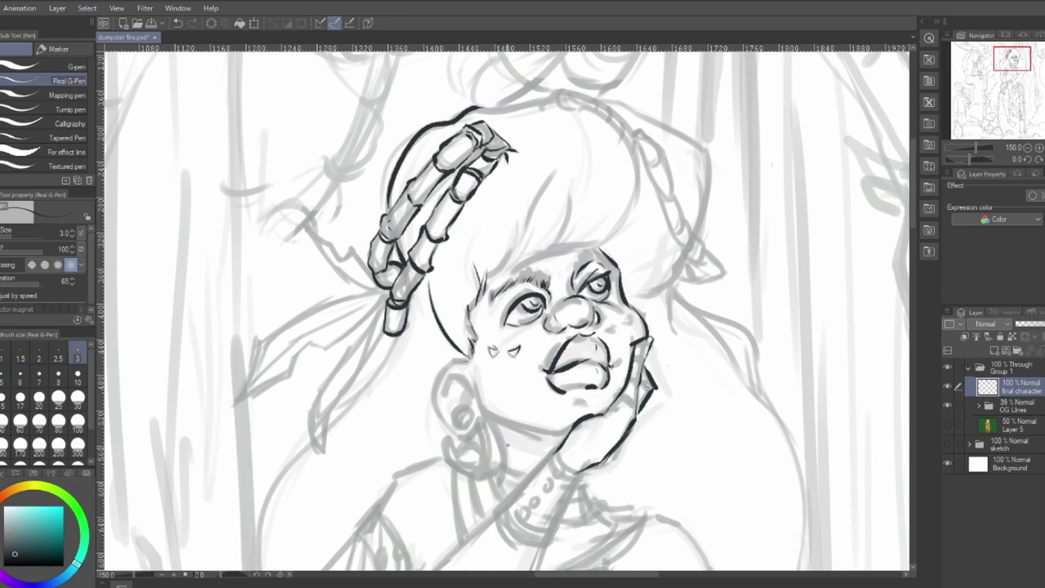
pyautogui.click(628, 317)
# - Clean up the extra line inside the lips with the Hard eraser and reduce the eraser size to 10
pyautogui.press('e')
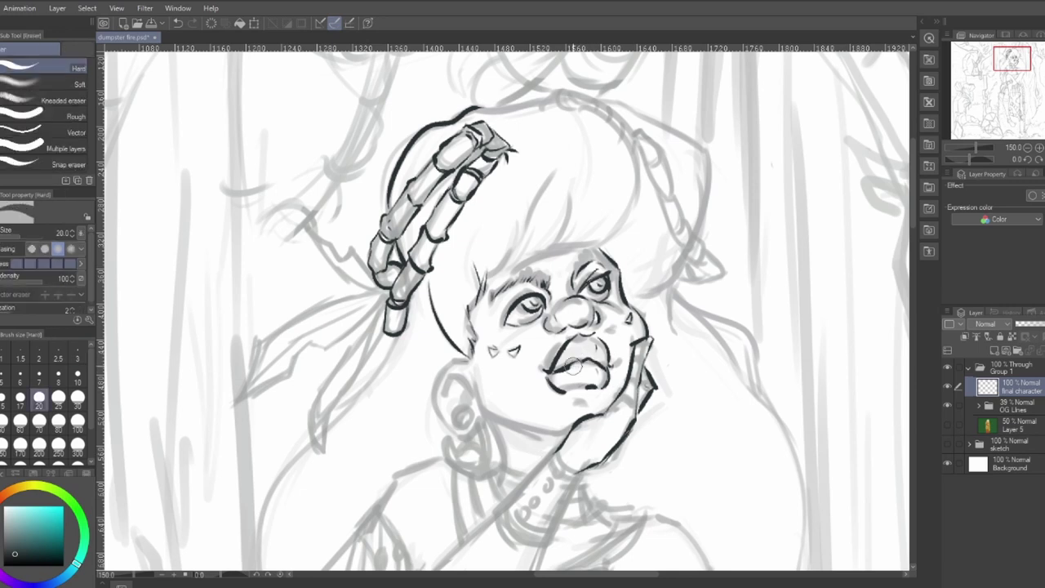
pyautogui.moveTo(591, 366)
pyautogui.mouseDown()
pyautogui.moveTo(564, 370)
pyautogui.moveTo(600, 367)
pyautogui.moveTo(596, 359)
pyautogui.moveTo(606, 369)
pyautogui.mouseUp()
pyautogui.press('[')
pyautogui.press('[')
pyautogui.press('[')
pyautogui.press('[')
# - Ink the ear with its round plug and the jawline down to the hand, with the pen at size 4
pyautogui.press('p')
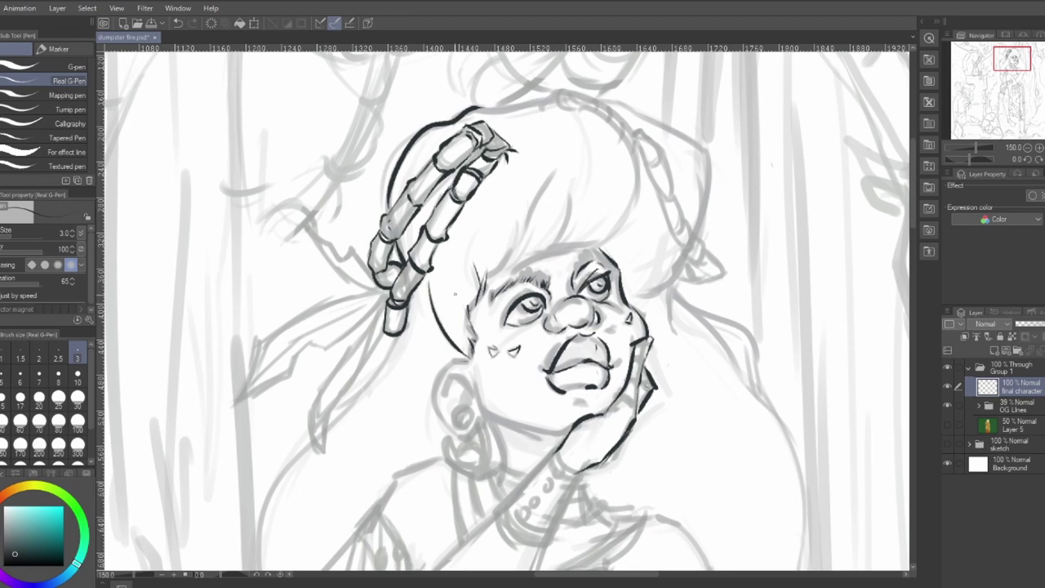
pyautogui.moveTo(471, 356)
pyautogui.mouseDown()
pyautogui.moveTo(445, 360)
pyautogui.moveTo(439, 412)
pyautogui.moveTo(463, 439)
pyautogui.moveTo(477, 410)
pyautogui.moveTo(463, 427)
pyautogui.moveTo(468, 400)
pyautogui.moveTo(445, 398)
pyautogui.mouseUp()
pyautogui.press(']')
pyautogui.moveTo(444, 375)
pyautogui.mouseDown()
pyautogui.moveTo(490, 418)
pyautogui.moveTo(571, 431)
pyautogui.mouseUp()
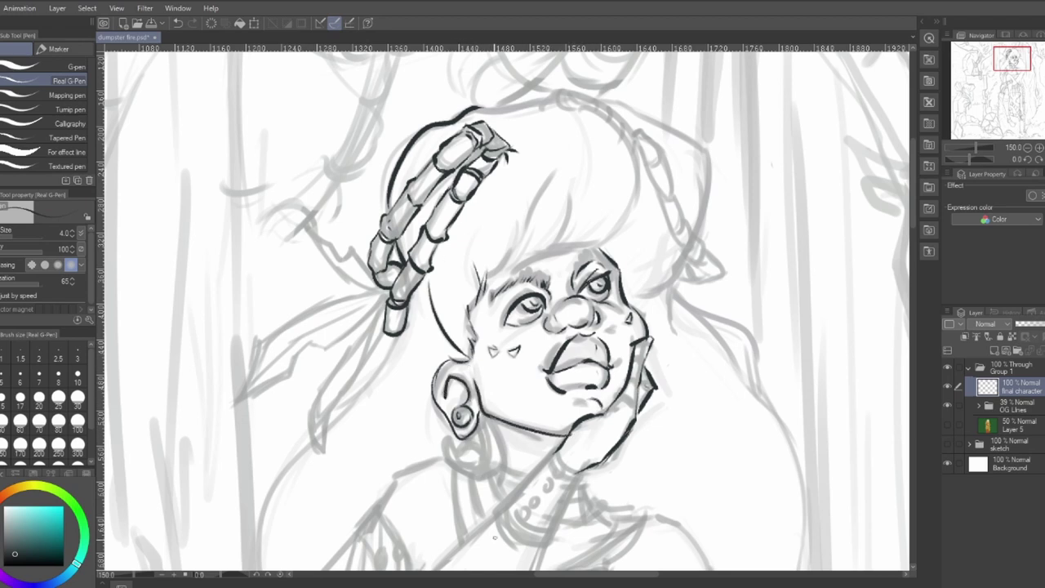
# - Ink the sweeping strands and lower edge of the fringe across the forehead
pyautogui.moveTo(531, 208); pyautogui.dragTo(510, 261)
pyautogui.moveTo(550, 178); pyautogui.dragTo(513, 260)
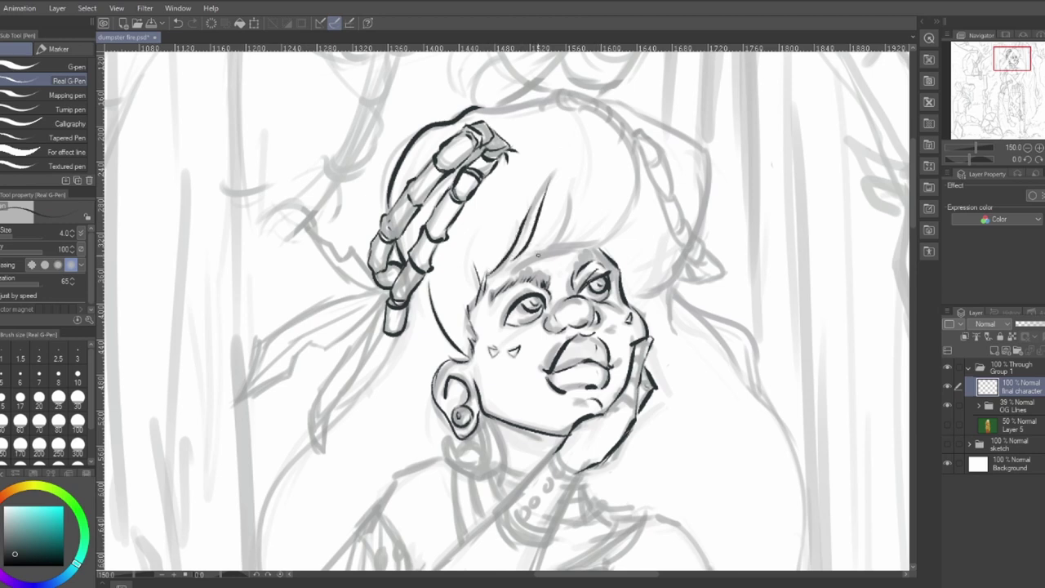
pyautogui.moveTo(565, 216)
pyautogui.mouseDown()
pyautogui.moveTo(527, 255)
pyautogui.moveTo(549, 245)
pyautogui.mouseUp()
pyautogui.moveTo(590, 182); pyautogui.dragTo(563, 241)
pyautogui.moveTo(617, 233); pyautogui.dragTo(593, 247)
pyautogui.moveTo(635, 190); pyautogui.dragTo(606, 248)
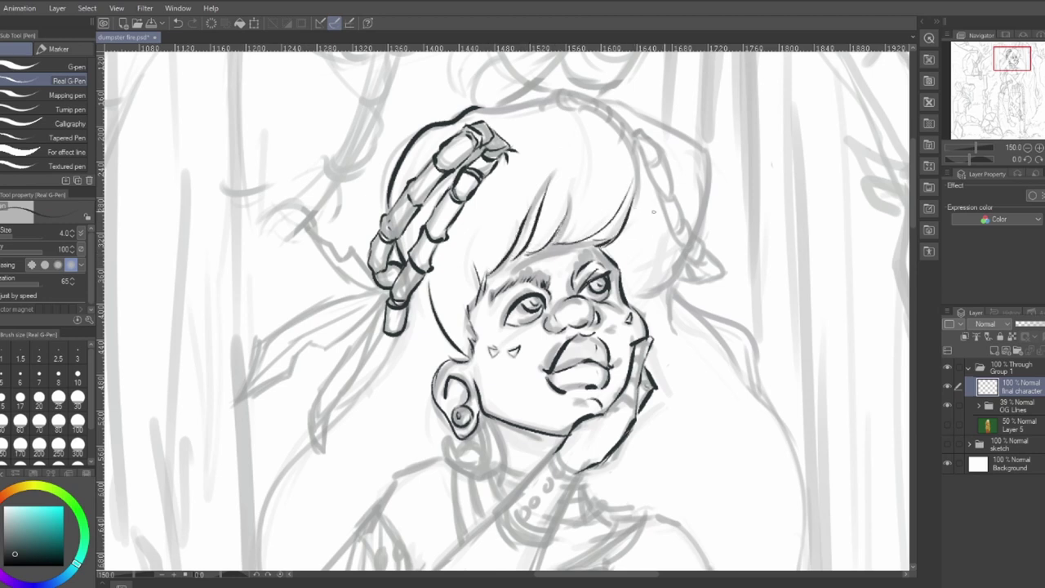
# - Ink the crown outline up to the top of the head with the pen at size 6 and trim the fringe line
pyautogui.moveTo(478, 107)
pyautogui.mouseDown()
pyautogui.moveTo(552, 96)
pyautogui.moveTo(544, 111)
pyautogui.mouseUp()
pyautogui.click(19, 377)
pyautogui.moveTo(390, 194); pyautogui.dragTo(387, 214)
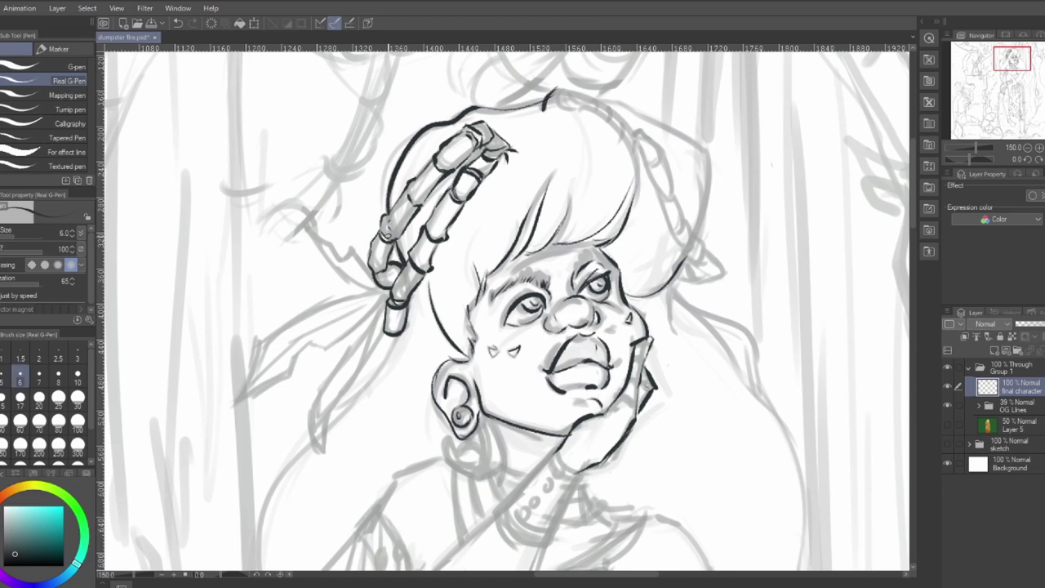
pyautogui.press('e')
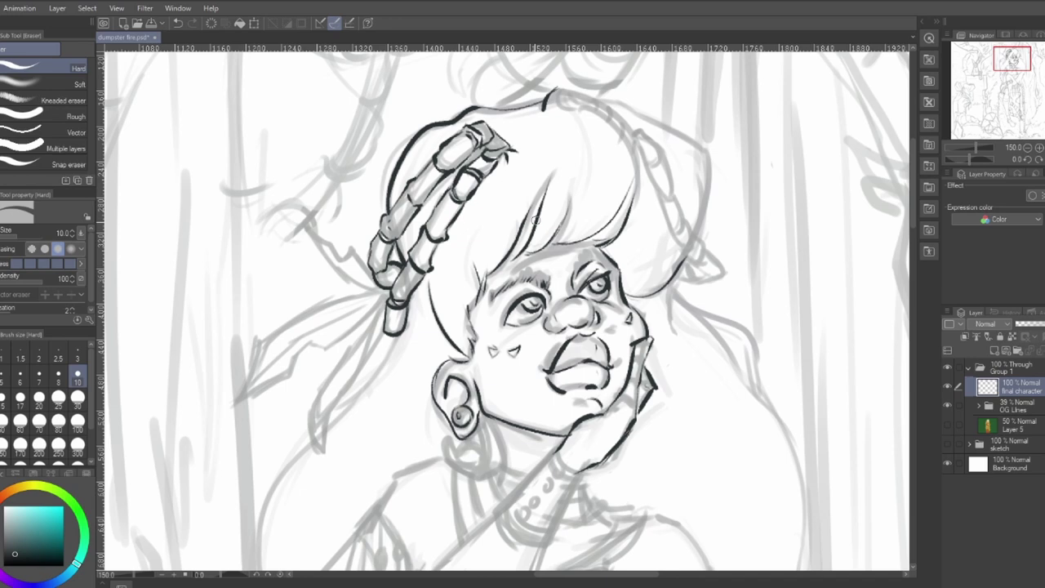
# - Ink the fringe's far contour from the crown to the temple and the start of the braid on top
pyautogui.press('p')
pyautogui.moveTo(550, 100)
pyautogui.mouseDown()
pyautogui.moveTo(544, 115)
pyautogui.moveTo(567, 111)
pyautogui.moveTo(575, 89)
pyautogui.moveTo(600, 98)
pyautogui.moveTo(588, 104)
pyautogui.moveTo(634, 175)
pyautogui.moveTo(637, 206)
pyautogui.mouseUp()
pyautogui.moveTo(581, 283); pyautogui.dragTo(590, 277)
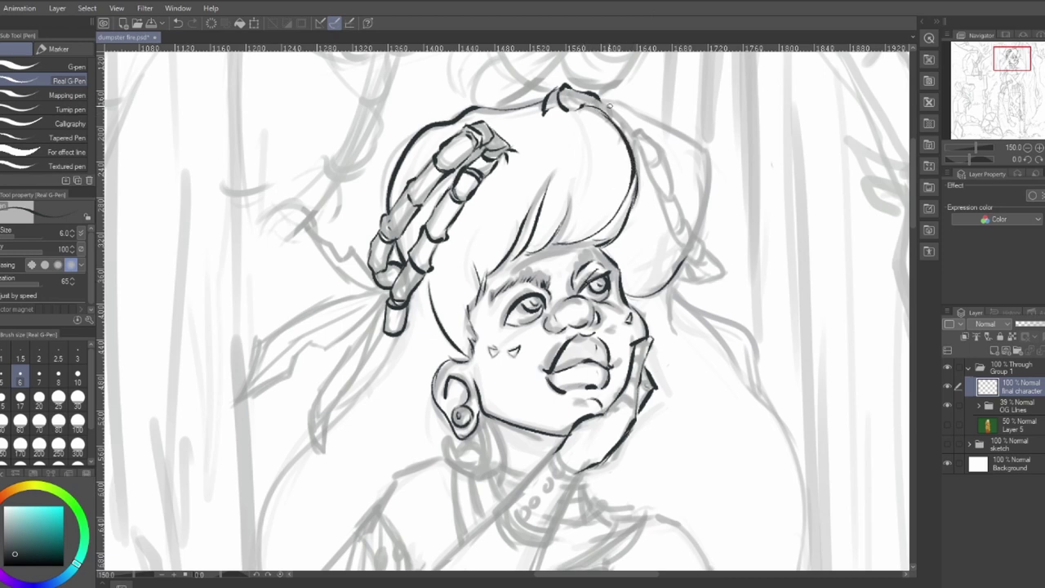
# - Ink the upper segments of the far-side braid at pen size 3, redoing the wrong strokes, and add a fine strand at the crown
pyautogui.moveTo(609, 105)
pyautogui.mouseDown()
pyautogui.moveTo(605, 115)
pyautogui.moveTo(639, 124)
pyautogui.moveTo(635, 135)
pyautogui.moveTo(664, 161)
pyautogui.mouseUp()
pyautogui.press('[')
pyautogui.press('[')
pyautogui.press('[')
pyautogui.moveTo(640, 142)
pyautogui.mouseDown()
pyautogui.moveTo(641, 162)
pyautogui.moveTo(653, 160)
pyautogui.mouseUp()
pyautogui.moveTo(651, 153)
pyautogui.mouseDown()
pyautogui.moveTo(663, 166)
pyautogui.moveTo(636, 167)
pyautogui.mouseUp()
pyautogui.moveTo(633, 137)
pyautogui.mouseDown()
pyautogui.moveTo(638, 175)
pyautogui.moveTo(669, 156)
pyautogui.moveTo(667, 204)
pyautogui.mouseUp()
pyautogui.hotkey('ctrl', 'z')
pyautogui.hotkey('ctrl', 'z')
pyautogui.moveTo(670, 163); pyautogui.dragTo(670, 204)
pyautogui.moveTo(667, 198); pyautogui.dragTo(678, 191)
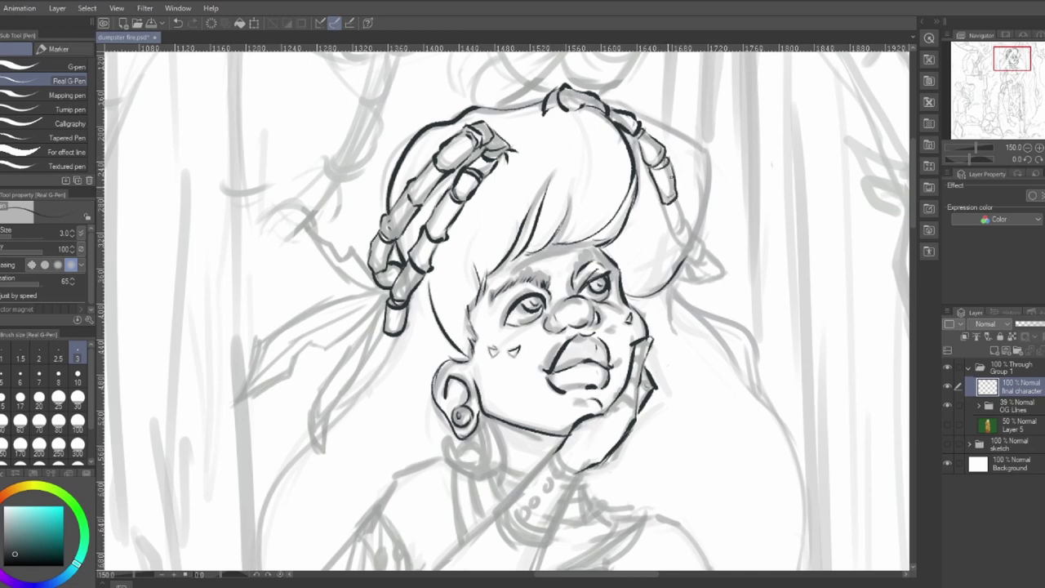
pyautogui.moveTo(570, 108); pyautogui.dragTo(592, 174)
# - Ink the outer hair contour behind the far-side braid and the braid's next segment, with the pen at size 5
pyautogui.moveTo(786, 221); pyautogui.dragTo(426, 227)
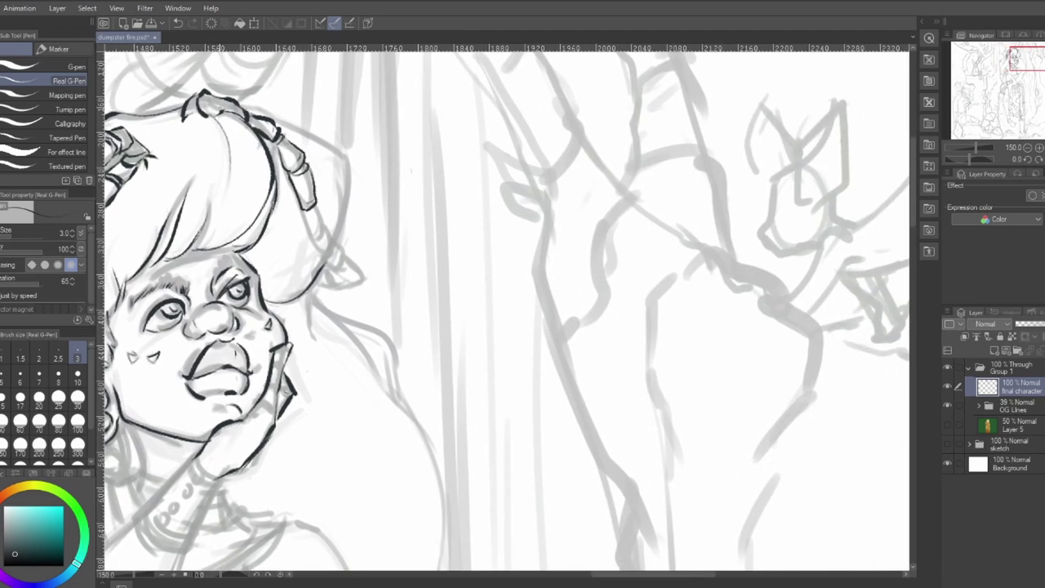
pyautogui.press(']')
pyautogui.press(']')
pyautogui.moveTo(241, 107)
pyautogui.mouseDown()
pyautogui.moveTo(301, 131)
pyautogui.moveTo(346, 168)
pyautogui.mouseUp()
pyautogui.moveTo(333, 239)
pyautogui.mouseDown()
pyautogui.moveTo(341, 173)
pyautogui.moveTo(340, 237)
pyautogui.moveTo(317, 240)
pyautogui.mouseUp()
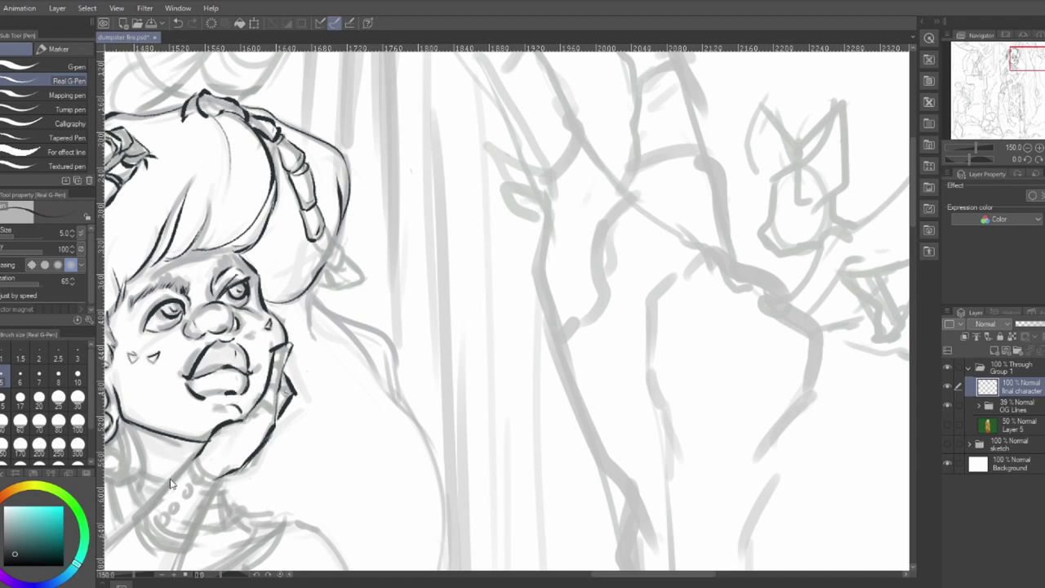
# - Save the drawing under the file name "saeya the forest princess"
pyautogui.click(549, 524)
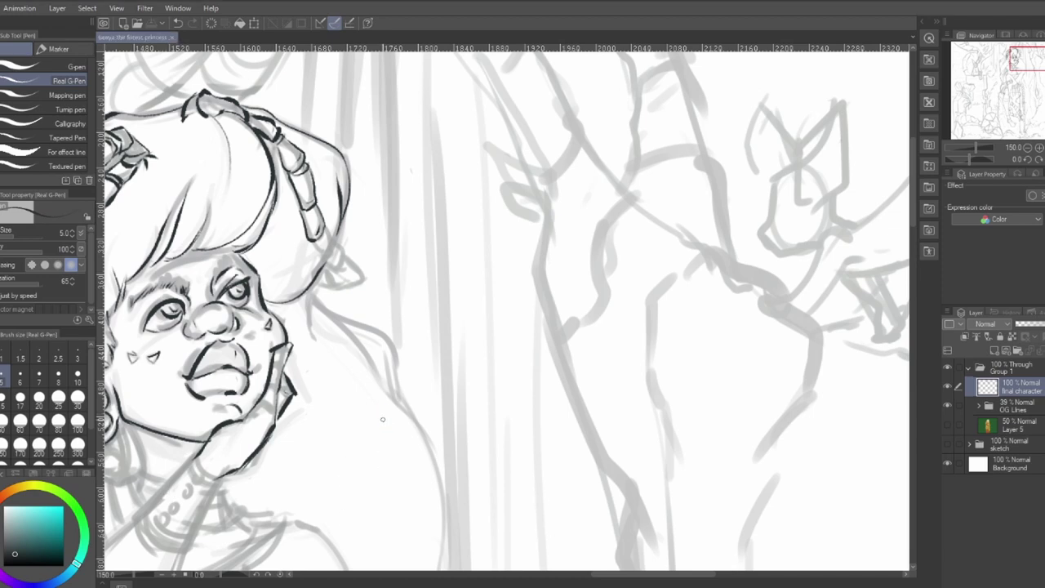
# - Ink the far-side braid's tied end and the loose hair falling below it behind the shoulder
pyautogui.scroll(-1, 382, 419)
pyautogui.moveTo(308, 200)
pyautogui.mouseDown()
pyautogui.moveTo(327, 196)
pyautogui.moveTo(323, 219)
pyautogui.moveTo(337, 214)
pyautogui.moveTo(345, 232)
pyautogui.moveTo(313, 245)
pyautogui.moveTo(309, 300)
pyautogui.mouseUp()
pyautogui.moveTo(312, 249)
pyautogui.mouseDown()
pyautogui.moveTo(377, 290)
pyautogui.moveTo(396, 330)
pyautogui.mouseUp()
pyautogui.moveTo(345, 286); pyautogui.dragTo(423, 394)
pyautogui.moveTo(372, 333); pyautogui.dragTo(417, 383)
pyautogui.moveTo(426, 300)
pyautogui.mouseDown()
pyautogui.moveTo(472, 153)
pyautogui.moveTo(516, 181)
pyautogui.mouseUp()
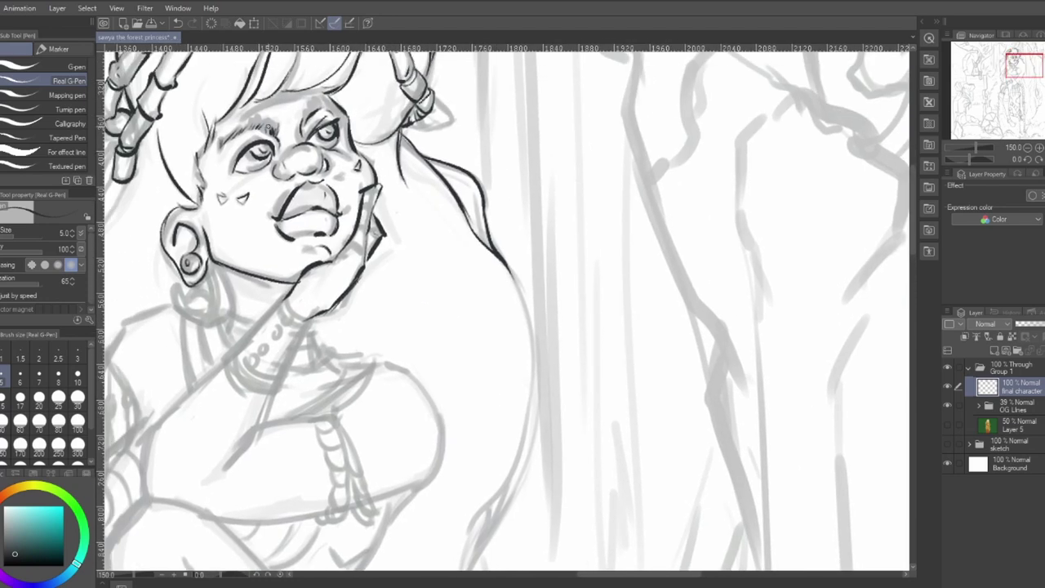
# - Fill out the eyebrows with short hair strokes
pyautogui.moveTo(263, 132); pyautogui.dragTo(268, 124)
pyautogui.moveTo(303, 118); pyautogui.dragTo(309, 111)
pyautogui.moveTo(305, 119); pyautogui.dragTo(316, 102)
pyautogui.moveTo(312, 109); pyautogui.dragTo(329, 100)
pyautogui.moveTo(325, 114); pyautogui.dragTo(335, 101)
# - Ink the long outer contour of the hair curving from beside the shoulder down toward the waist
pyautogui.moveTo(520, 245)
pyautogui.mouseDown()
pyautogui.moveTo(487, 165)
pyautogui.moveTo(498, 294)
pyautogui.moveTo(425, 467)
pyautogui.mouseUp()
pyautogui.moveTo(507, 347); pyautogui.dragTo(546, 364)
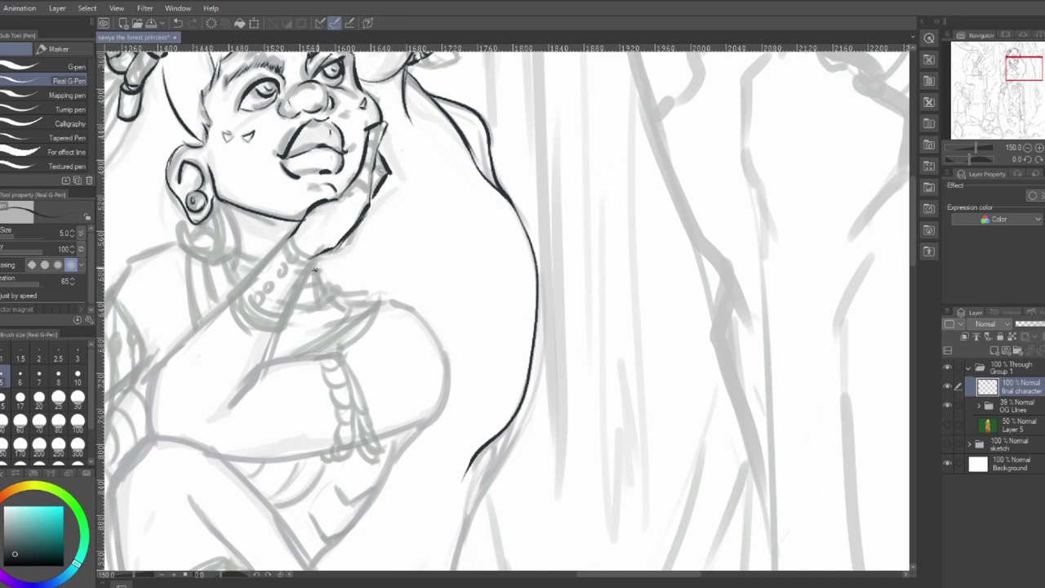
# - Ink the jagged collar edge beside the wrist and the curved earring hanging from the ear
pyautogui.moveTo(315, 266)
pyautogui.mouseDown()
pyautogui.moveTo(335, 290)
pyautogui.moveTo(316, 310)
pyautogui.mouseUp()
pyautogui.moveTo(302, 282); pyautogui.dragTo(323, 289)
pyautogui.moveTo(214, 204)
pyautogui.mouseDown()
pyautogui.moveTo(203, 255)
pyautogui.moveTo(187, 243)
pyautogui.moveTo(226, 263)
pyautogui.moveTo(216, 199)
pyautogui.mouseUp()
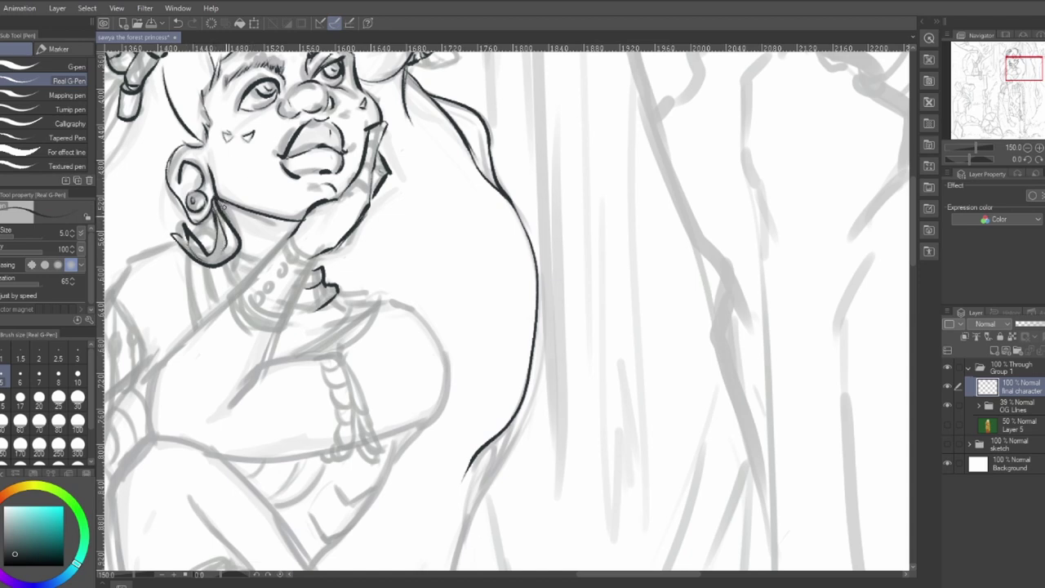
# - Ink the collar's diagonal edge below the wrist and the short neck lines beside the earring, undoing a misplaced stroke
pyautogui.moveTo(241, 251); pyautogui.dragTo(259, 265)
pyautogui.hotkey('ctrl', 'z')
pyautogui.moveTo(333, 296); pyautogui.dragTo(282, 333)
pyautogui.moveTo(226, 266); pyautogui.dragTo(230, 283)
pyautogui.moveTo(232, 266); pyautogui.dragTo(240, 281)
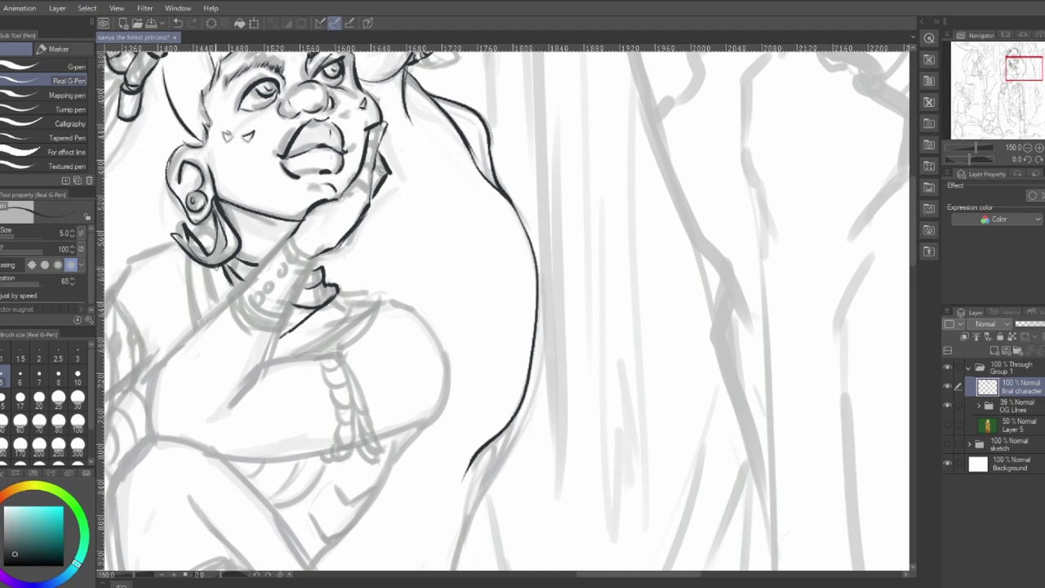
# - Ink the neck lines under the earring and the pointed neckline flap of the garment over the shoulder
pyautogui.moveTo(327, 318); pyautogui.dragTo(443, 191)
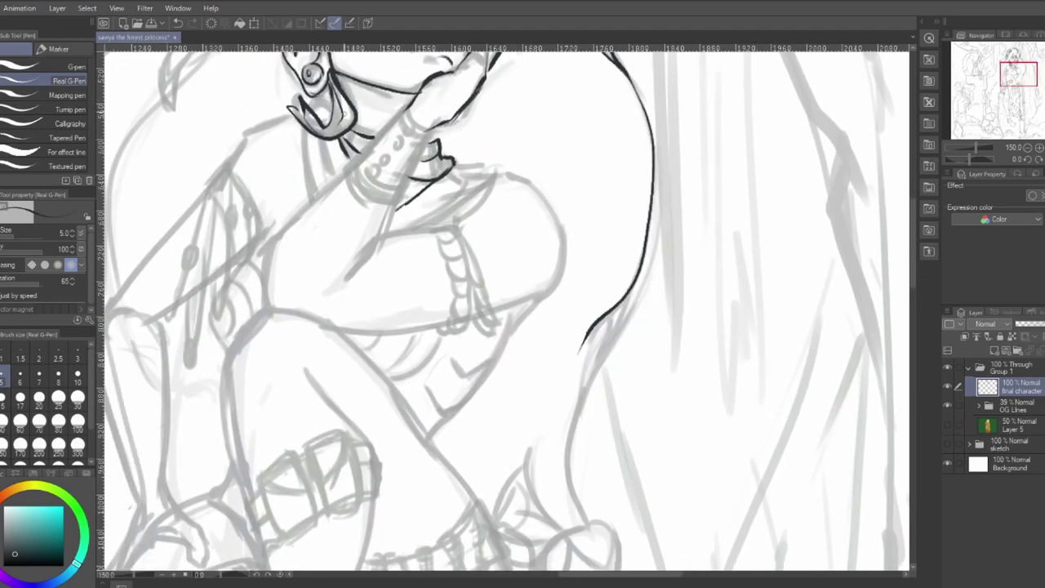
pyautogui.moveTo(304, 127)
pyautogui.mouseDown()
pyautogui.moveTo(312, 198)
pyautogui.moveTo(334, 176)
pyautogui.mouseUp()
pyautogui.moveTo(451, 162)
pyautogui.mouseDown()
pyautogui.moveTo(464, 178)
pyautogui.moveTo(494, 174)
pyautogui.moveTo(400, 232)
pyautogui.mouseUp()
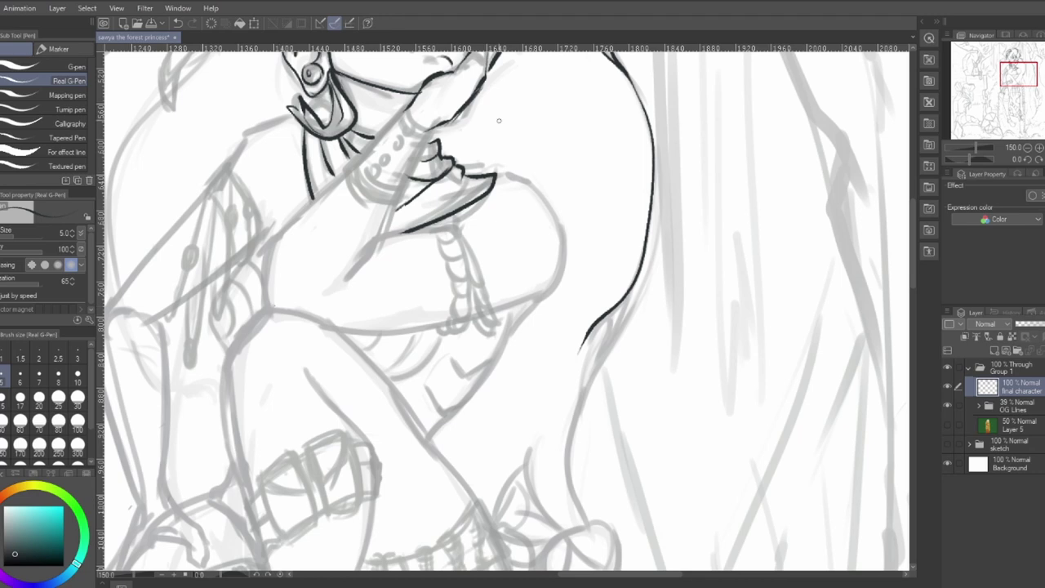
# - Ink the outline of the flared cuff around the forearm, including its upper rim, sides and curved lower edge
pyautogui.scroll(2, 499, 120)
pyautogui.moveTo(403, 159); pyautogui.dragTo(434, 194)
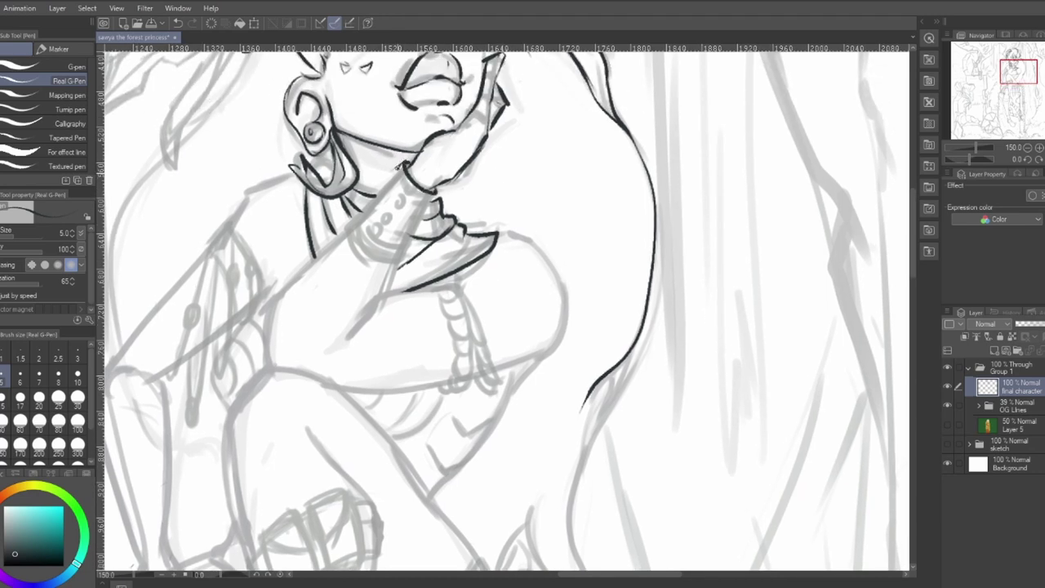
pyautogui.moveTo(405, 164); pyautogui.dragTo(434, 193)
pyautogui.moveTo(359, 219); pyautogui.dragTo(346, 238)
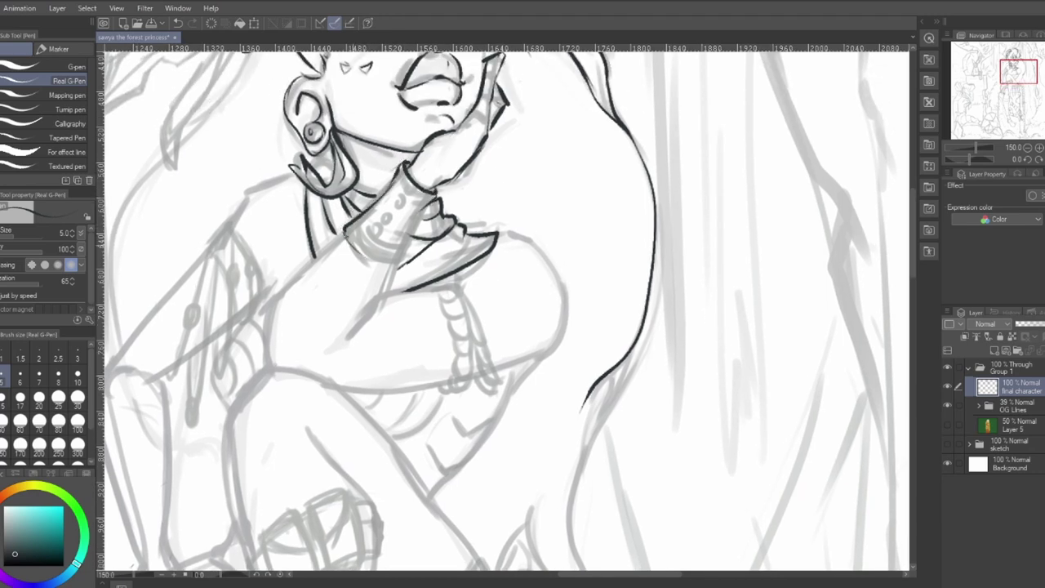
pyautogui.moveTo(345, 237); pyautogui.dragTo(407, 264)
pyautogui.moveTo(425, 208); pyautogui.dragTo(404, 255)
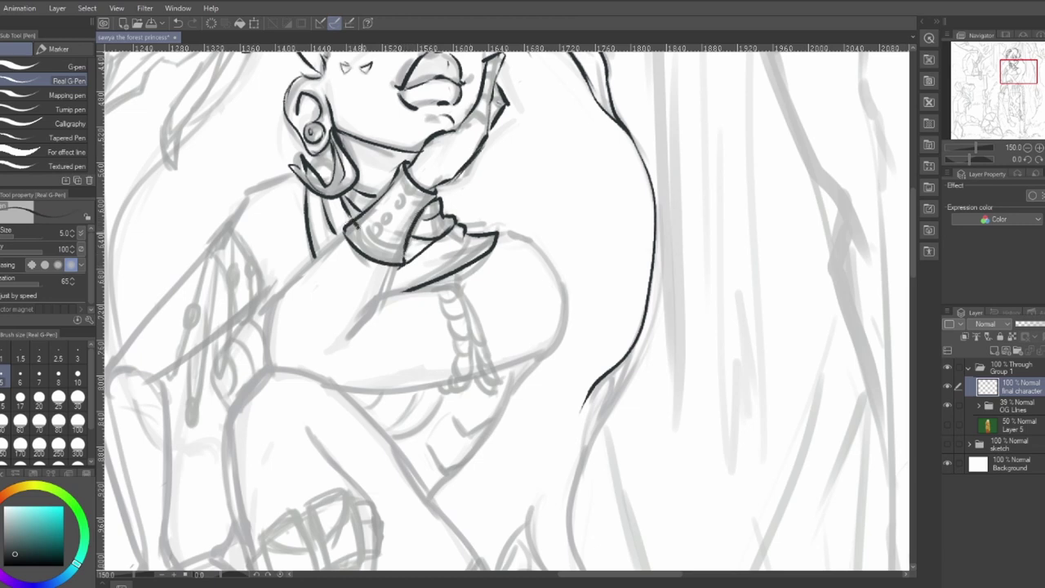
# - Ink the diamond-shaped gem on the cuff and, with the pen at size 3, the rounded gems above and below it
pyautogui.moveTo(398, 195); pyautogui.dragTo(408, 199)
pyautogui.moveTo(371, 231); pyautogui.dragTo(387, 221)
pyautogui.moveTo(387, 211); pyautogui.dragTo(390, 222)
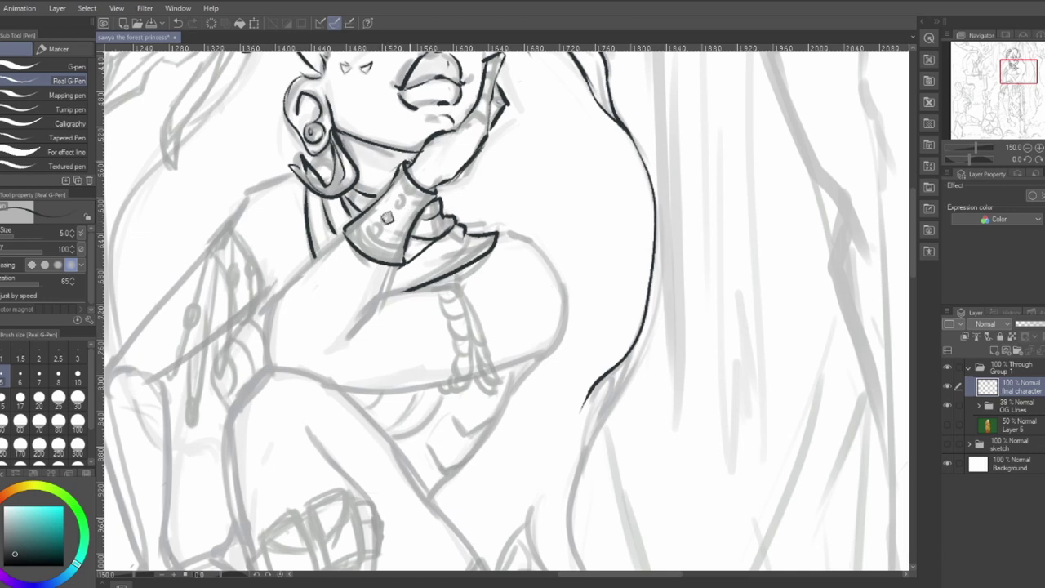
pyautogui.click(78, 358)
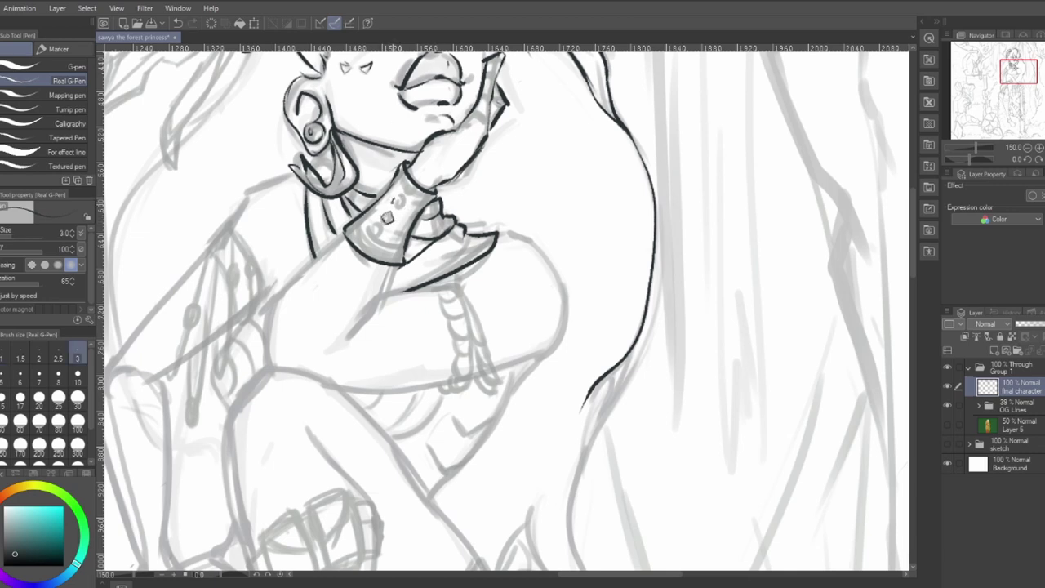
pyautogui.moveTo(396, 197); pyautogui.dragTo(400, 204)
pyautogui.moveTo(373, 227); pyautogui.dragTo(369, 231)
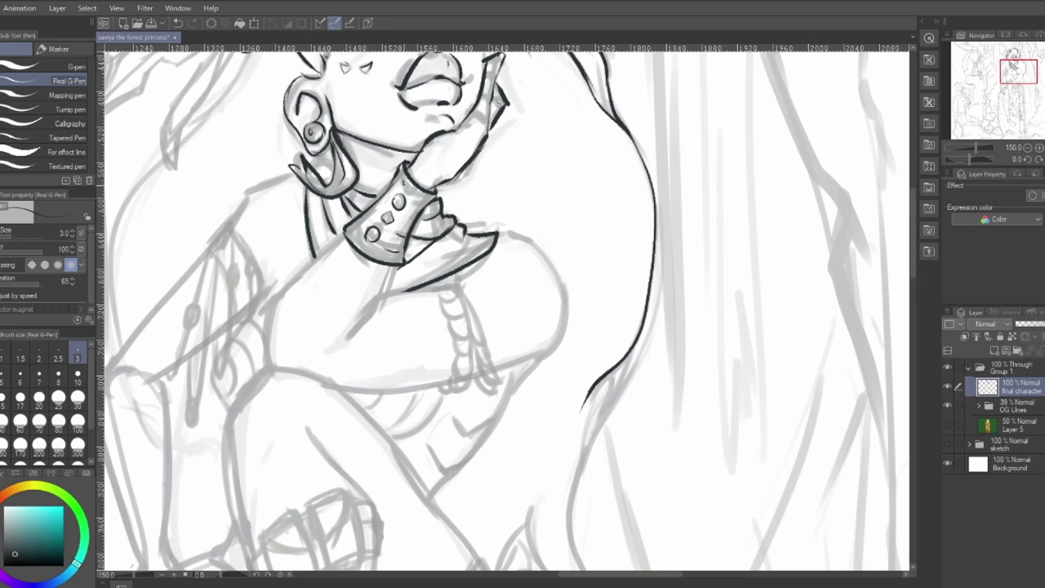
# - Trim the end of the hand's lower edge line and ink both sides of the forearm from the cuff round to the elbow
pyautogui.moveTo(405, 186); pyautogui.dragTo(418, 193)
pyautogui.press('e')
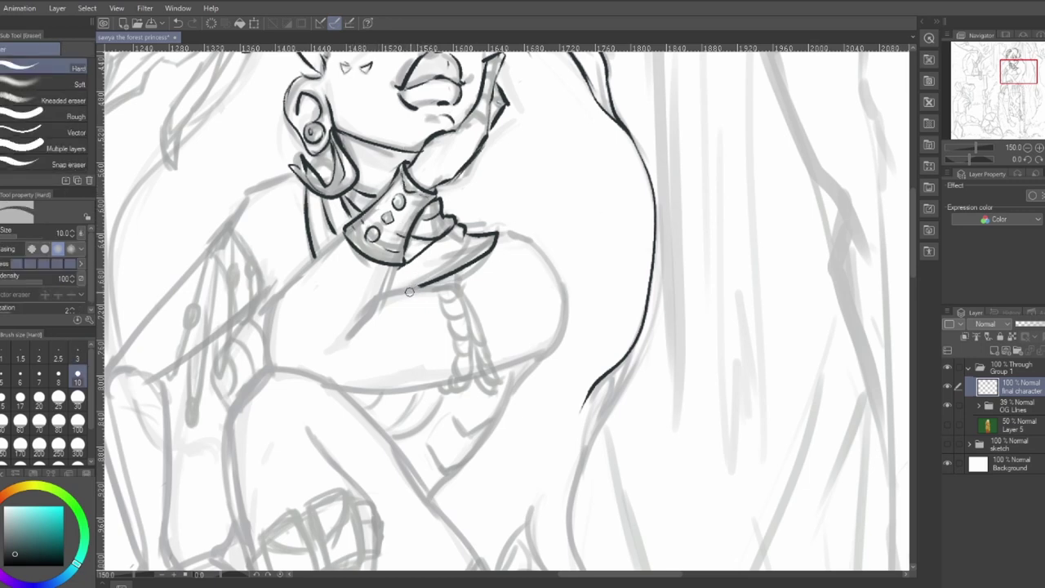
pyautogui.press('p')
pyautogui.moveTo(395, 268); pyautogui.dragTo(346, 338)
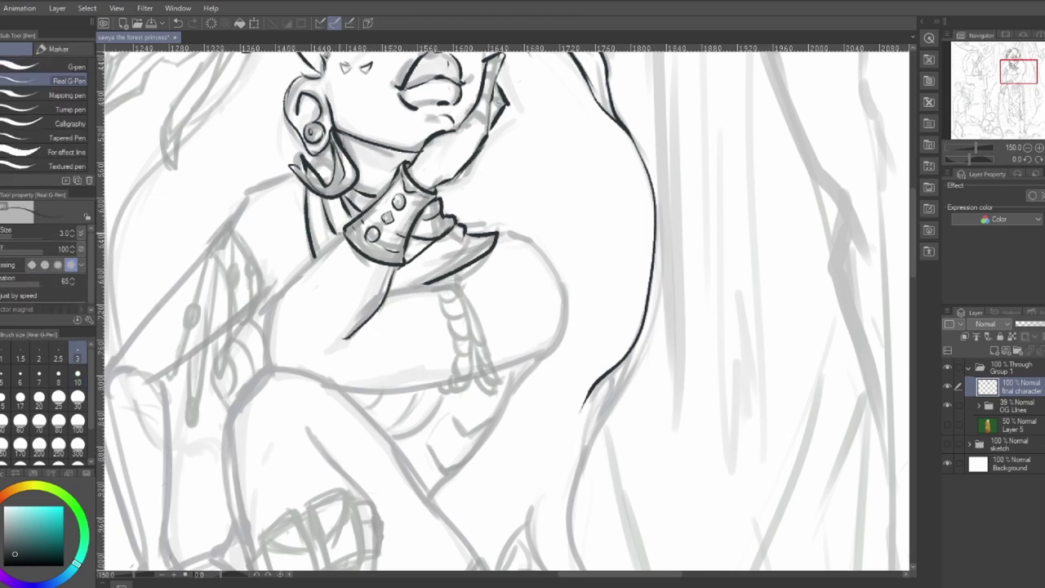
pyautogui.moveTo(343, 234)
pyautogui.mouseDown()
pyautogui.moveTo(261, 347)
pyautogui.moveTo(267, 373)
pyautogui.moveTo(337, 389)
pyautogui.mouseUp()
# - Ink the beaded strands hanging below the hand and the lower edge of the folded arm behind them
pyautogui.moveTo(385, 291)
pyautogui.mouseDown()
pyautogui.moveTo(436, 288)
pyautogui.moveTo(451, 300)
pyautogui.moveTo(470, 367)
pyautogui.moveTo(457, 400)
pyautogui.moveTo(441, 383)
pyautogui.moveTo(453, 385)
pyautogui.moveTo(462, 367)
pyautogui.mouseUp()
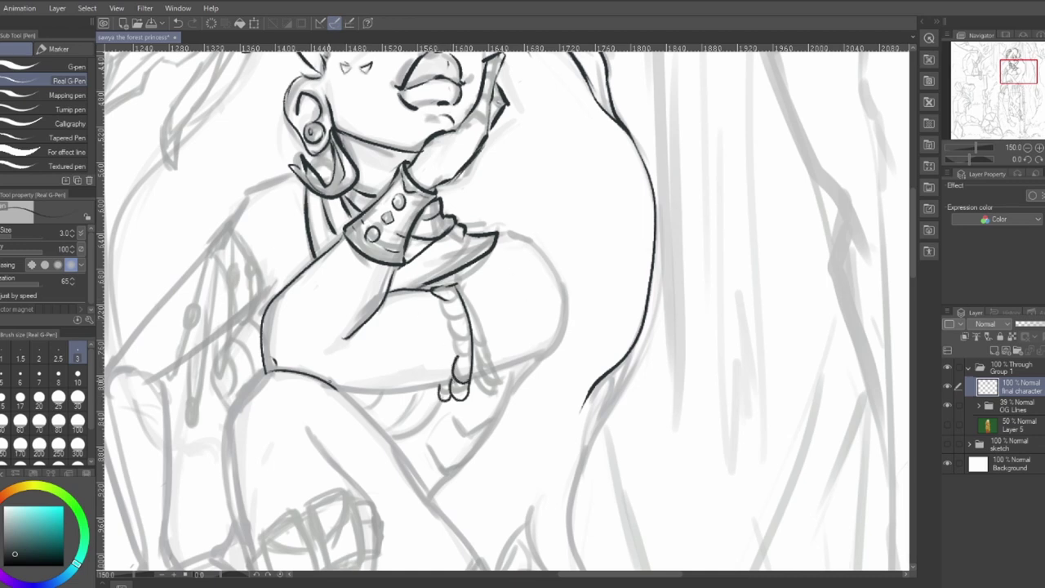
pyautogui.moveTo(326, 381)
pyautogui.mouseDown()
pyautogui.moveTo(408, 392)
pyautogui.moveTo(451, 378)
pyautogui.mouseUp()
pyautogui.press('e')
pyautogui.press('p')
pyautogui.moveTo(479, 364)
pyautogui.mouseDown()
pyautogui.moveTo(493, 393)
pyautogui.moveTo(501, 389)
pyautogui.mouseUp()
pyautogui.moveTo(475, 345)
pyautogui.mouseDown()
pyautogui.moveTo(493, 368)
pyautogui.moveTo(456, 282)
pyautogui.moveTo(451, 318)
pyautogui.moveTo(468, 320)
pyautogui.moveTo(462, 340)
pyautogui.mouseUp()
pyautogui.moveTo(462, 333)
pyautogui.mouseDown()
pyautogui.moveTo(472, 339)
pyautogui.moveTo(459, 354)
pyautogui.mouseUp()
pyautogui.moveTo(457, 355); pyautogui.dragTo(471, 358)
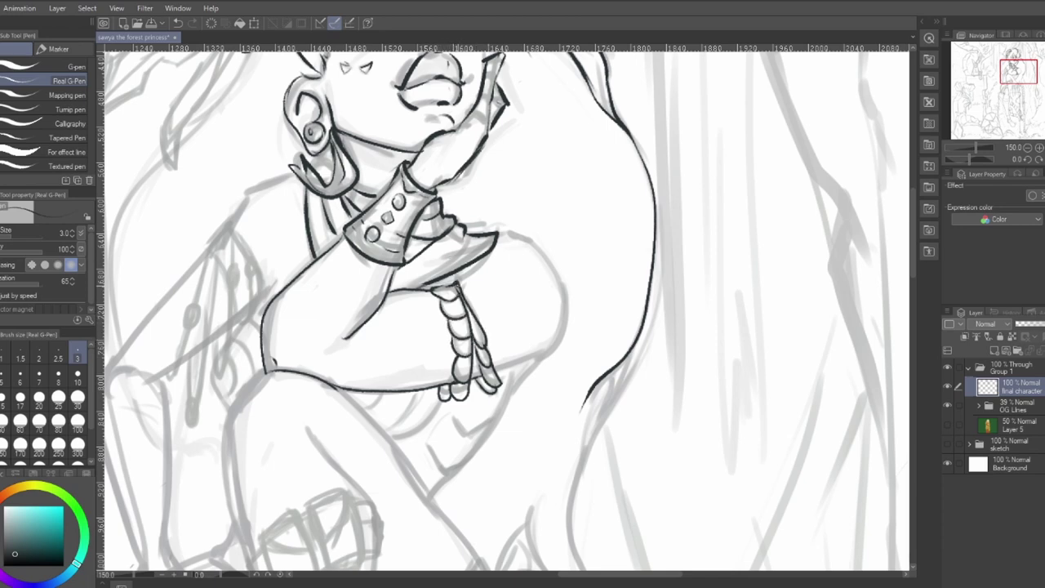
# - Ink the rounded outline of the folded arm beyond the beaded strands and the shoulder line below the earring
pyautogui.moveTo(456, 286); pyautogui.dragTo(479, 266)
pyautogui.moveTo(509, 232)
pyautogui.mouseDown()
pyautogui.moveTo(568, 338)
pyautogui.moveTo(522, 365)
pyautogui.moveTo(545, 348)
pyautogui.mouseUp()
pyautogui.moveTo(510, 401)
pyautogui.mouseDown()
pyautogui.moveTo(572, 338)
pyautogui.moveTo(591, 424)
pyautogui.mouseUp()
pyautogui.moveTo(365, 175)
pyautogui.mouseDown()
pyautogui.moveTo(332, 195)
pyautogui.moveTo(309, 244)
pyautogui.moveTo(395, 174)
pyautogui.mouseUp()
pyautogui.moveTo(599, 149)
pyautogui.mouseDown()
pyautogui.moveTo(618, 253)
pyautogui.moveTo(638, 125)
pyautogui.mouseUp()
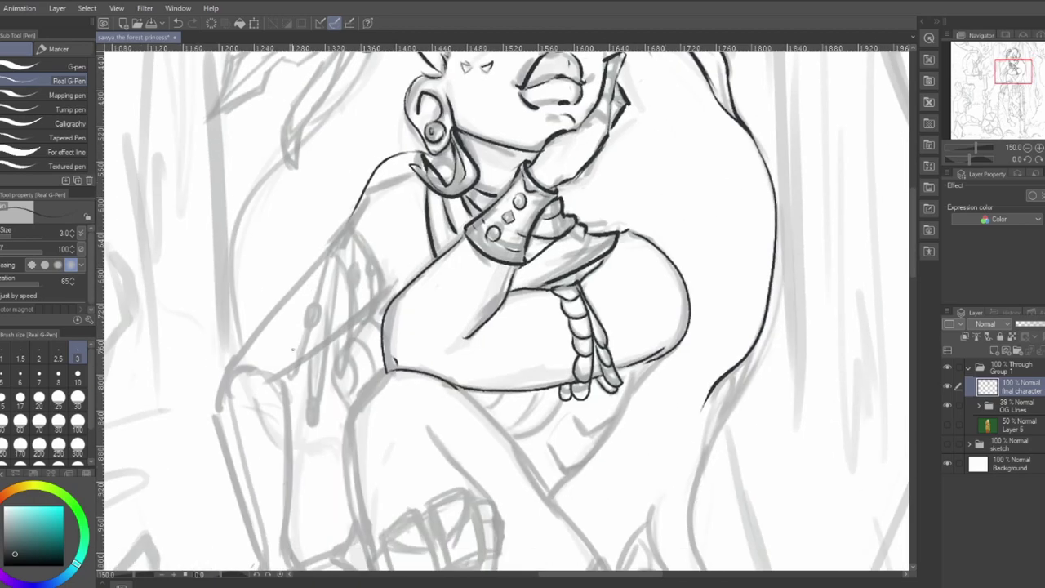
# - Ink the torso's side line below the folded arm and the curved line across the midriff beneath the beaded strands
pyautogui.hotkey('ctrl', '0')
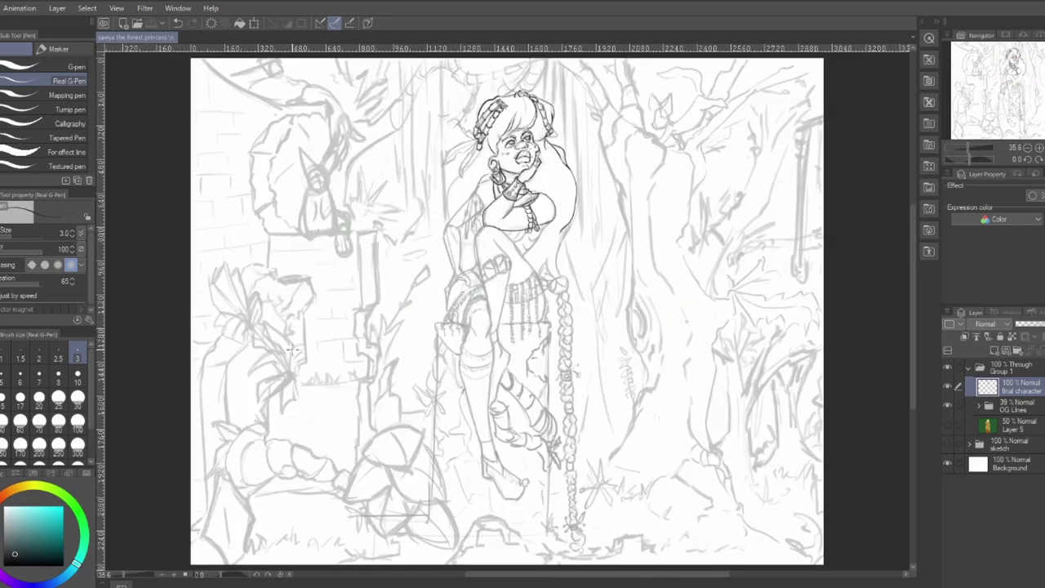
pyautogui.scroll(2, 292, 349)
pyautogui.moveTo(449, 245); pyautogui.dragTo(169, 457)
pyautogui.scroll(2, 168, 454)
pyautogui.moveTo(408, 235); pyautogui.dragTo(106, 435)
pyautogui.moveTo(576, 439); pyautogui.dragTo(596, 384)
pyautogui.moveTo(590, 346)
pyautogui.mouseDown()
pyautogui.moveTo(582, 380)
pyautogui.moveTo(506, 467)
pyautogui.mouseUp()
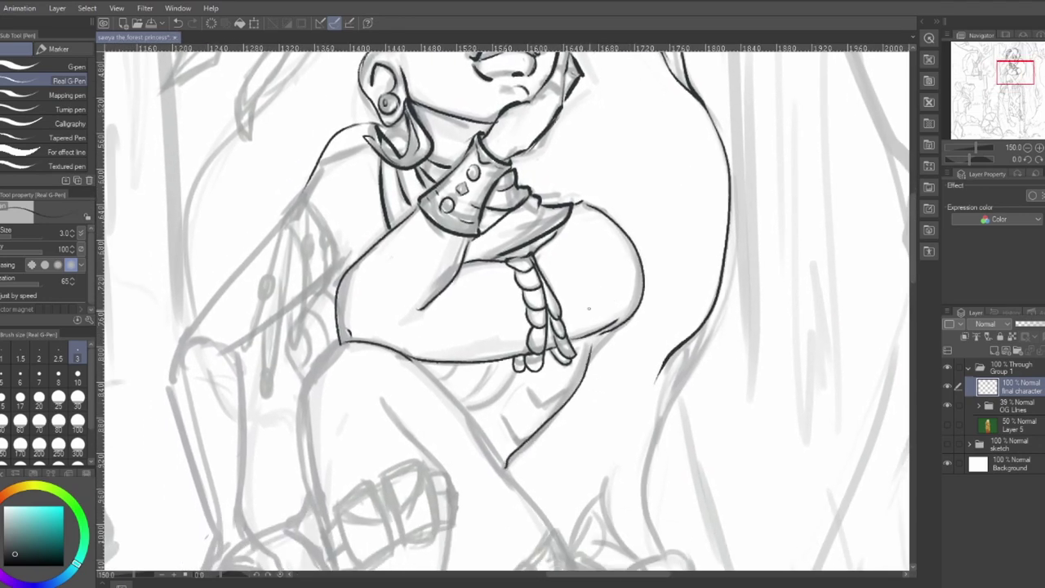
pyautogui.moveTo(590, 364); pyautogui.dragTo(604, 341)
pyautogui.moveTo(505, 395); pyautogui.dragTo(466, 410)
pyautogui.moveTo(523, 371); pyautogui.dragTo(505, 397)
pyautogui.moveTo(438, 372); pyautogui.dragTo(462, 402)
# - With the pen at size 5, ink the upper edge of the raised thigh down to the hip and the waistband's edge
pyautogui.press(']')
pyautogui.press(']')
pyautogui.moveTo(405, 357); pyautogui.dragTo(517, 483)
pyautogui.moveTo(593, 464); pyautogui.dragTo(481, 170)
pyautogui.moveTo(406, 186); pyautogui.dragTo(476, 289)
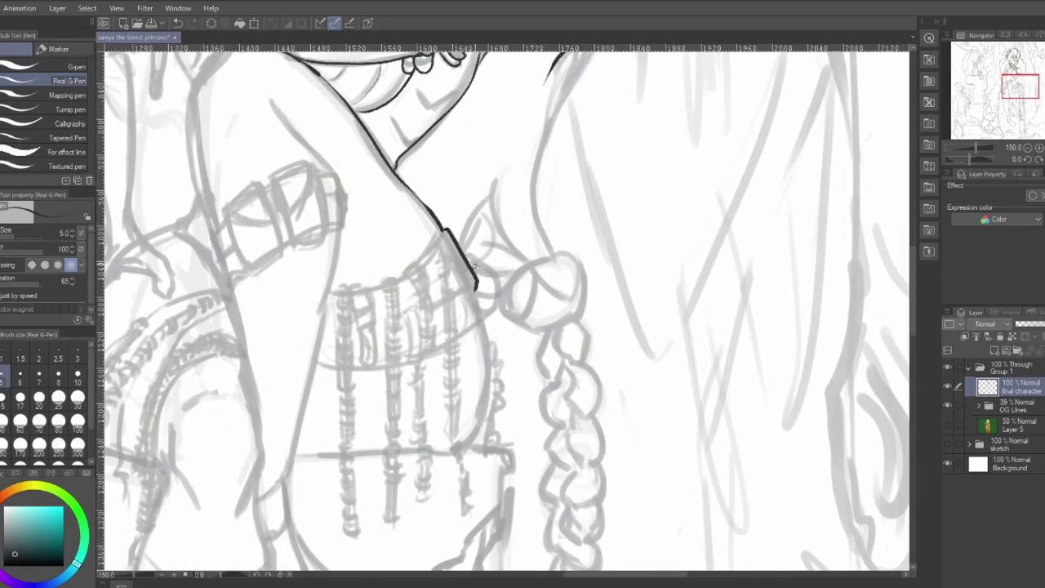
# - Ink the crease behind the raised knee and the end piece and largest plate of the leg band
pyautogui.moveTo(275, 98)
pyautogui.mouseDown()
pyautogui.moveTo(353, 208)
pyautogui.moveTo(333, 230)
pyautogui.mouseUp()
pyautogui.moveTo(304, 160); pyautogui.dragTo(329, 235)
pyautogui.moveTo(292, 244); pyautogui.dragTo(327, 232)
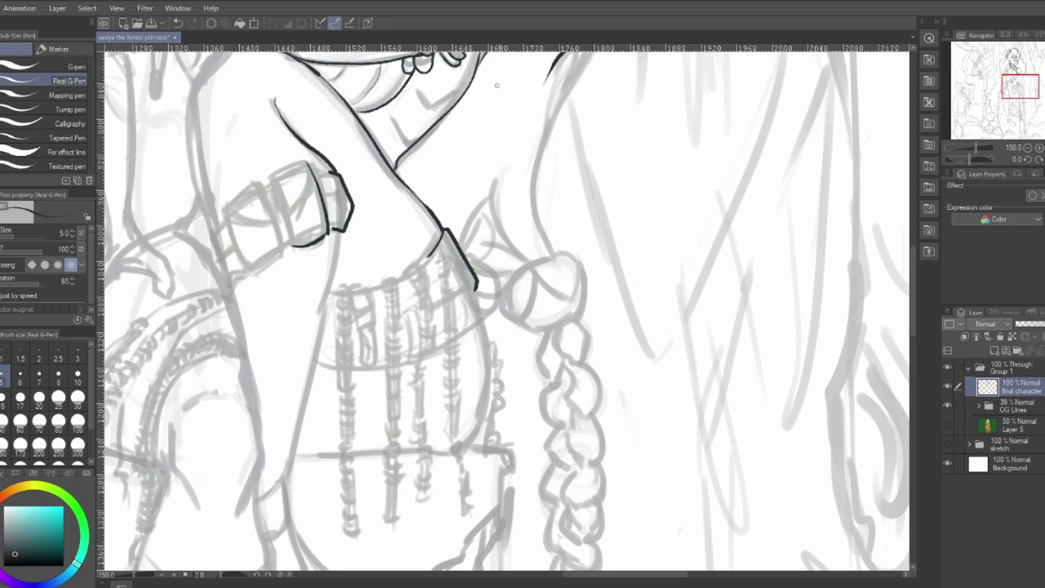
pyautogui.moveTo(280, 193); pyautogui.dragTo(296, 245)
pyautogui.moveTo(268, 175); pyautogui.dragTo(293, 245)
pyautogui.moveTo(267, 175)
pyautogui.mouseDown()
pyautogui.moveTo(307, 161)
pyautogui.moveTo(327, 228)
pyautogui.mouseUp()
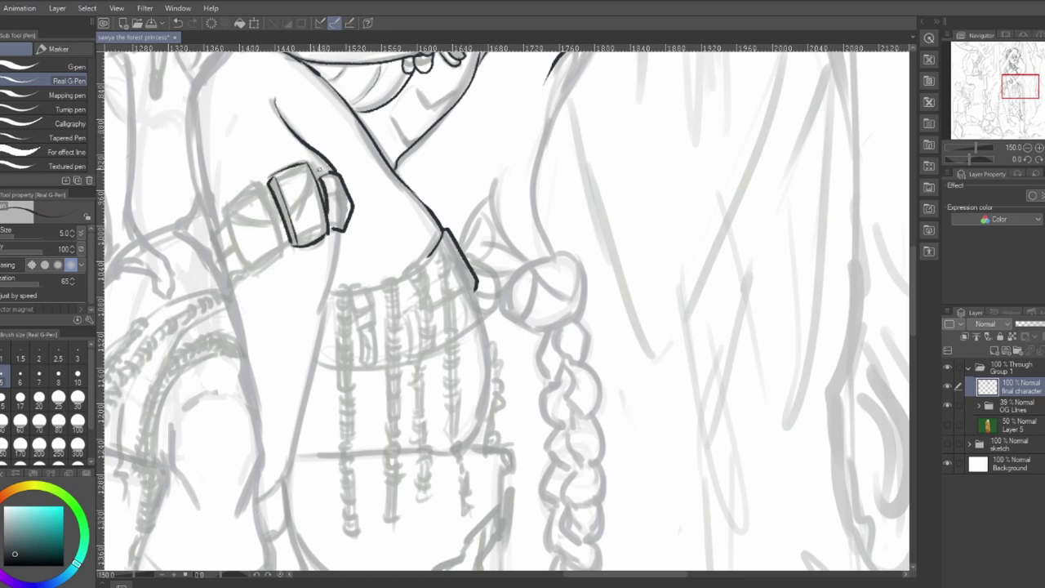
# - Ink the remaining plates of the leg band below the raised knee, including their inner edges
pyautogui.moveTo(366, 192); pyautogui.dragTo(378, 223)
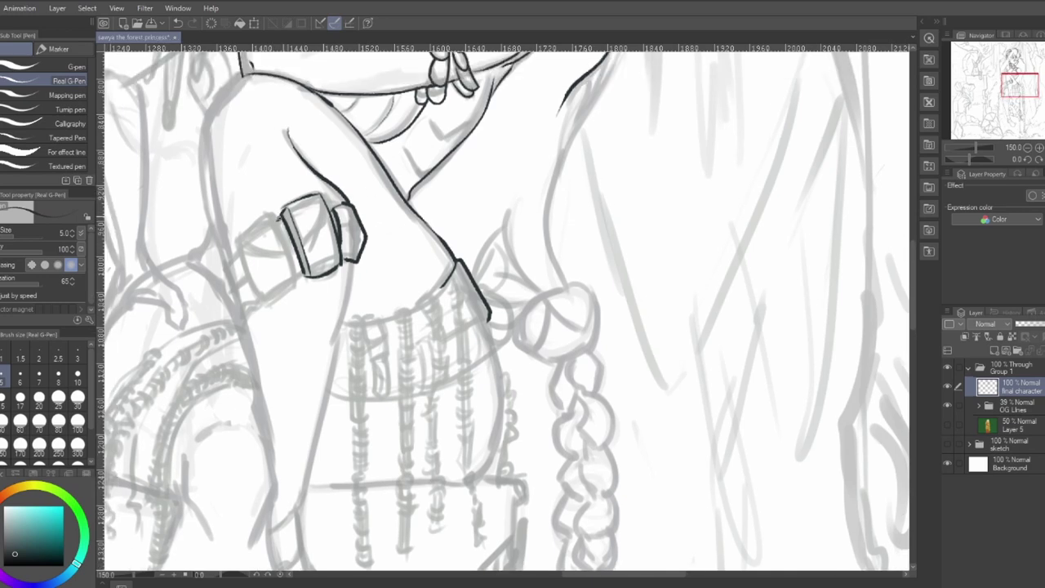
pyautogui.moveTo(266, 214); pyautogui.dragTo(292, 278)
pyautogui.moveTo(237, 240); pyautogui.dragTo(265, 299)
pyautogui.moveTo(266, 299); pyautogui.dragTo(292, 278)
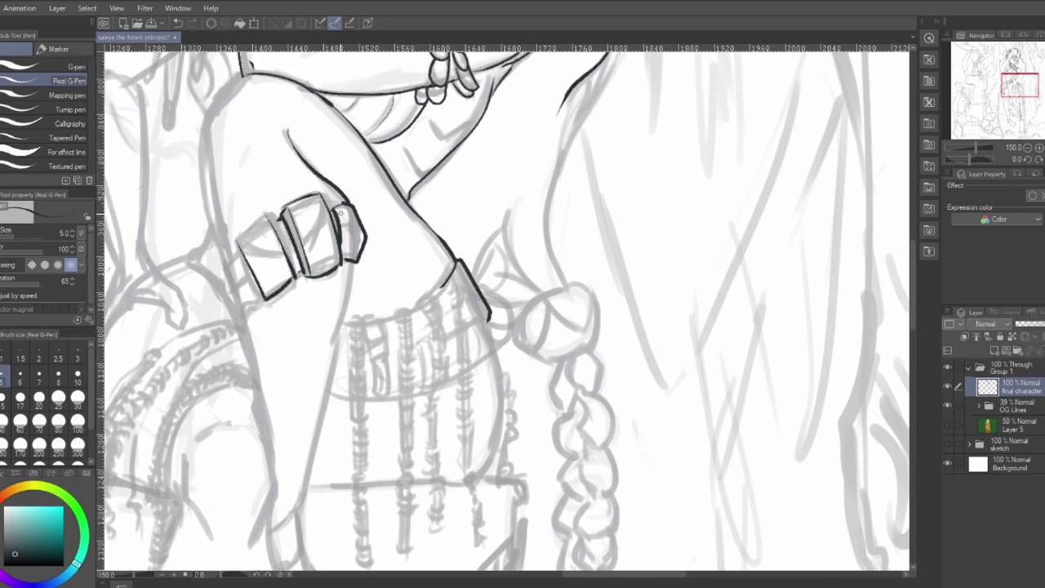
pyautogui.moveTo(264, 211)
pyautogui.mouseDown()
pyautogui.moveTo(289, 256)
pyautogui.moveTo(238, 242)
pyautogui.moveTo(243, 315)
pyautogui.mouseUp()
pyautogui.moveTo(235, 255)
pyautogui.mouseDown()
pyautogui.moveTo(252, 306)
pyautogui.moveTo(244, 315)
pyautogui.mouseUp()
pyautogui.moveTo(233, 251); pyautogui.dragTo(262, 302)
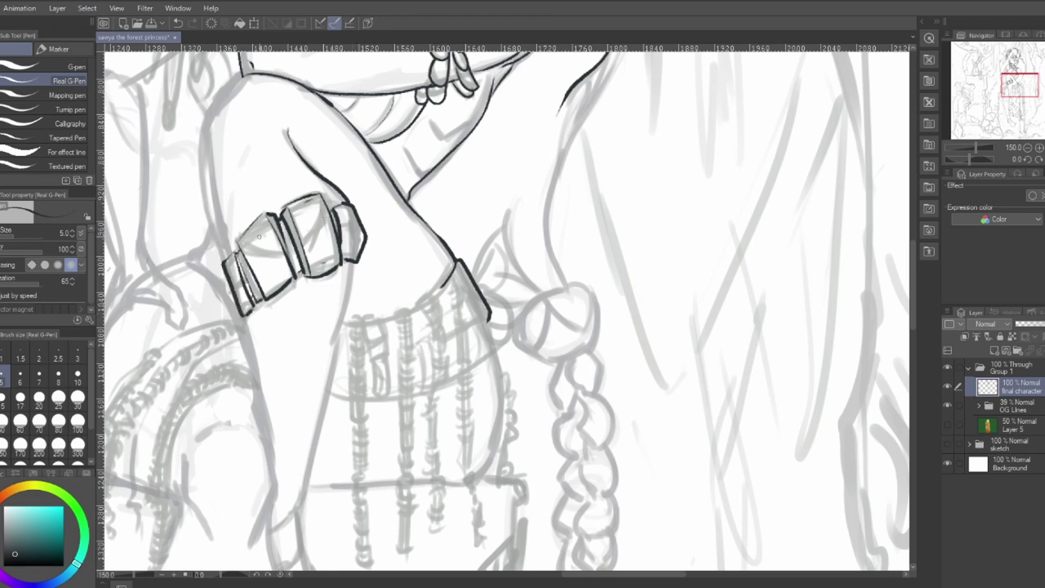
pyautogui.moveTo(247, 252); pyautogui.dragTo(268, 288)
pyautogui.moveTo(338, 205); pyautogui.dragTo(347, 257)
# - Ink both sides of the crossed leg below the leg band and the small band around its ankle
pyautogui.moveTo(471, 221)
pyautogui.mouseDown()
pyautogui.moveTo(759, 76)
pyautogui.moveTo(586, 44)
pyautogui.moveTo(625, 11)
pyautogui.moveTo(591, 262)
pyautogui.moveTo(605, 245)
pyautogui.mouseUp()
pyautogui.moveTo(392, 96)
pyautogui.mouseDown()
pyautogui.moveTo(347, 127)
pyautogui.moveTo(342, 216)
pyautogui.moveTo(359, 281)
pyautogui.mouseUp()
pyautogui.moveTo(359, 282); pyautogui.dragTo(358, 43)
pyautogui.moveTo(387, 102)
pyautogui.mouseDown()
pyautogui.moveTo(415, 253)
pyautogui.moveTo(383, 301)
pyautogui.mouseUp()
pyautogui.moveTo(400, 399); pyautogui.dragTo(426, 371)
pyautogui.moveTo(415, 337)
pyautogui.mouseDown()
pyautogui.moveTo(423, 364)
pyautogui.moveTo(403, 349)
pyautogui.mouseUp()
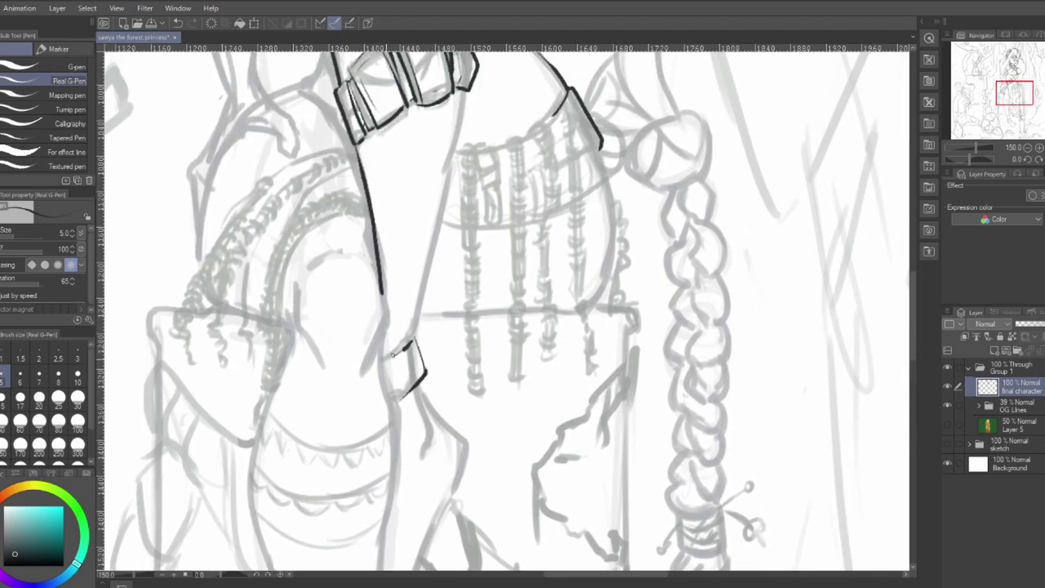
pyautogui.moveTo(464, 91); pyautogui.dragTo(415, 339)
# - Ink the ankle crease, heel and sole of the crossed leg's dangling foot, redoing the line at the toe tip
pyautogui.moveTo(418, 378)
pyautogui.mouseDown()
pyautogui.moveTo(395, 255)
pyautogui.moveTo(407, 329)
pyautogui.mouseUp()
pyautogui.moveTo(398, 264)
pyautogui.mouseDown()
pyautogui.moveTo(440, 357)
pyautogui.moveTo(445, 258)
pyautogui.moveTo(416, 279)
pyautogui.moveTo(388, 391)
pyautogui.mouseUp()
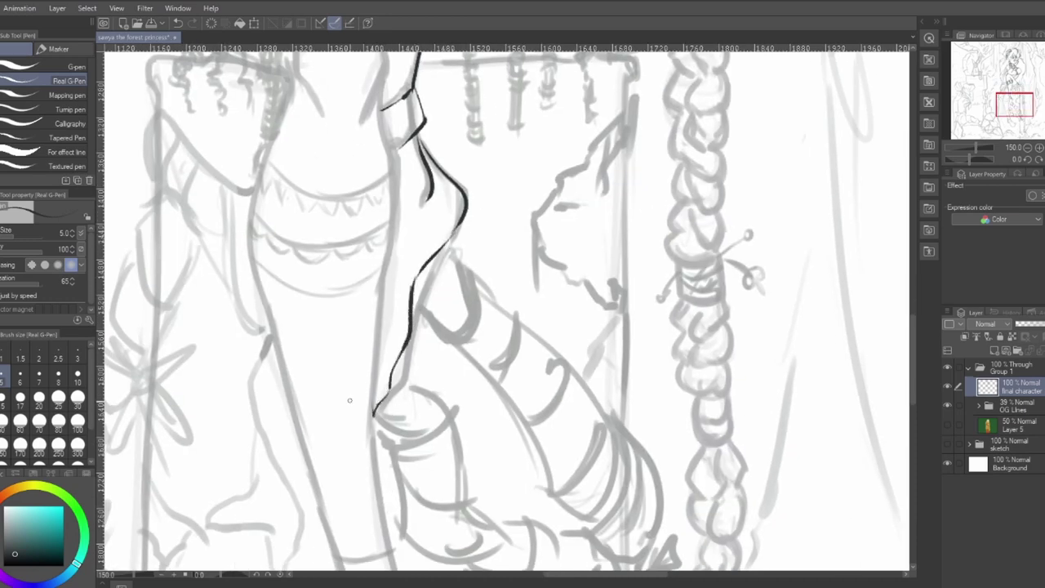
pyautogui.hotkey('ctrl', 'z')
pyautogui.moveTo(380, 402); pyautogui.dragTo(371, 412)
# - Ink the knee contours and calf sides of the other leg, undoing two strokes and tidying the lines
pyautogui.moveTo(433, 158); pyautogui.dragTo(471, 355)
pyautogui.moveTo(364, 201); pyautogui.dragTo(346, 212)
pyautogui.moveTo(332, 230); pyautogui.dragTo(360, 309)
pyautogui.moveTo(424, 245)
pyautogui.mouseDown()
pyautogui.moveTo(398, 318)
pyautogui.moveTo(428, 433)
pyautogui.moveTo(420, 488)
pyautogui.mouseUp()
pyautogui.moveTo(420, 489); pyautogui.dragTo(433, 296)
pyautogui.moveTo(337, 65); pyautogui.dragTo(299, 209)
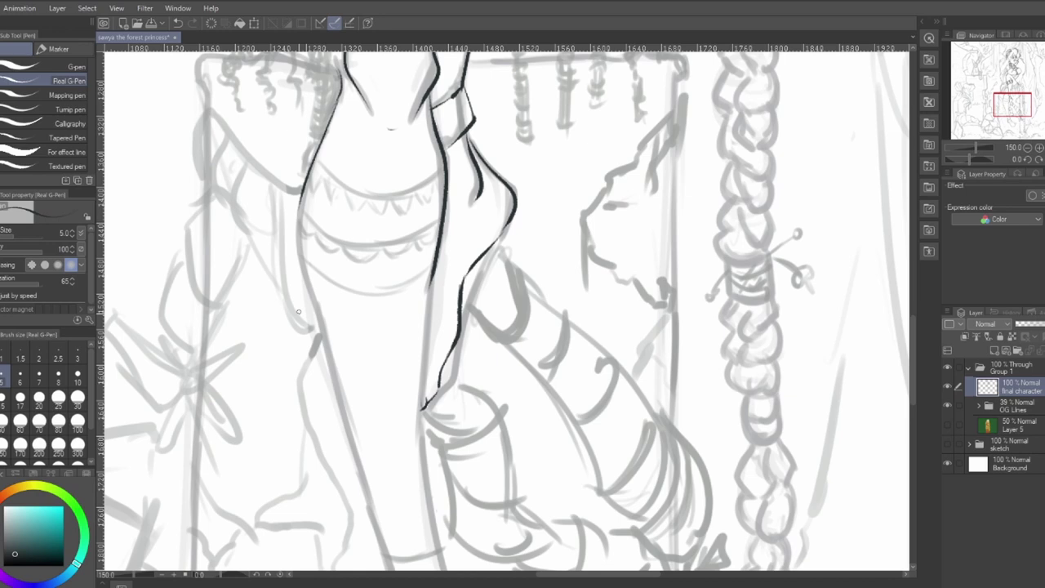
pyautogui.moveTo(436, 112)
pyautogui.mouseDown()
pyautogui.moveTo(457, 92)
pyautogui.moveTo(469, 111)
pyautogui.moveTo(536, 366)
pyautogui.mouseUp()
pyautogui.hotkey('ctrl', 'z')
pyautogui.hotkey('ctrl', 'z')
pyautogui.press('e')
pyautogui.press('p')
pyautogui.moveTo(561, 276)
pyautogui.mouseDown()
pyautogui.moveTo(557, 397)
pyautogui.moveTo(525, 401)
pyautogui.moveTo(503, 237)
pyautogui.mouseUp()
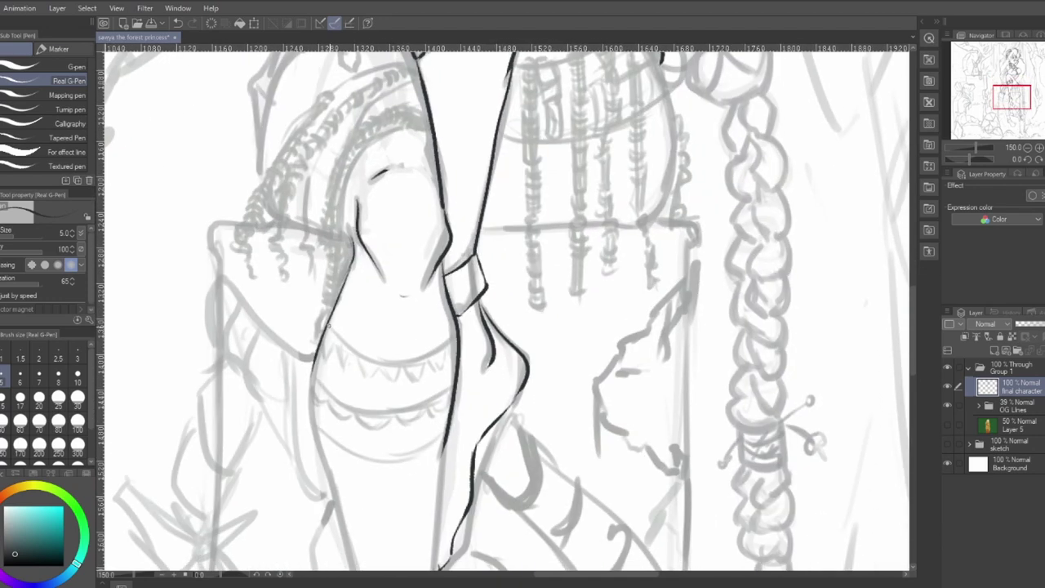
# - Ink the upper decorative band across the calf with its row of zigzag teeth
pyautogui.moveTo(329, 329)
pyautogui.mouseDown()
pyautogui.moveTo(376, 363)
pyautogui.moveTo(452, 334)
pyautogui.mouseUp()
pyautogui.moveTo(320, 346)
pyautogui.mouseDown()
pyautogui.moveTo(379, 381)
pyautogui.moveTo(439, 368)
pyautogui.mouseUp()
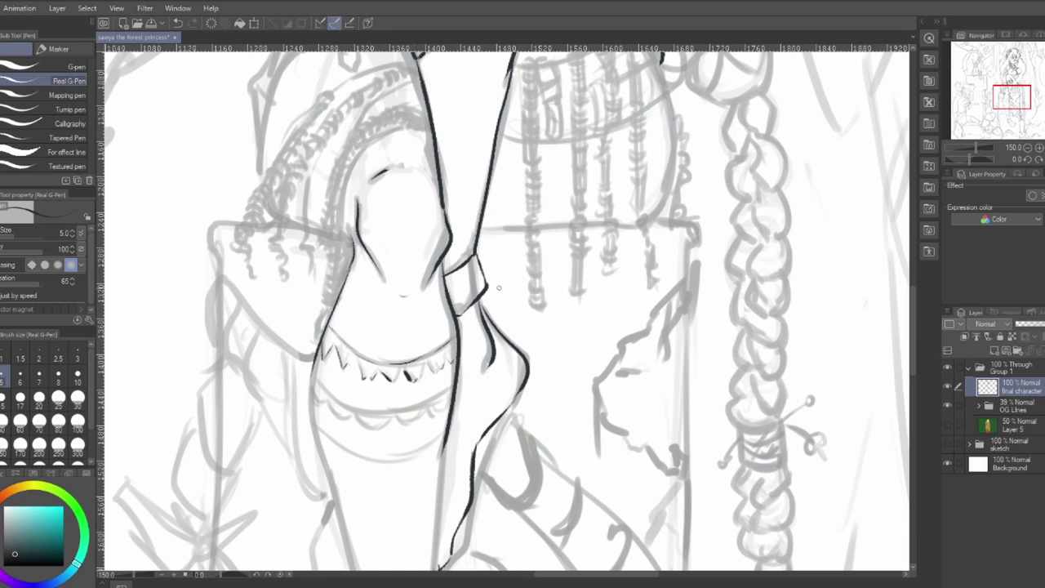
pyautogui.moveTo(320, 349)
pyautogui.mouseDown()
pyautogui.moveTo(313, 367)
pyautogui.moveTo(335, 500)
pyautogui.moveTo(356, 140)
pyautogui.moveTo(423, 371)
pyautogui.mouseUp()
# - Ink the outer shin line down to the ankle and the wide ankle cuff with its double rim
pyautogui.moveTo(496, 343)
pyautogui.mouseDown()
pyautogui.moveTo(450, 427)
pyautogui.moveTo(433, 336)
pyautogui.mouseUp()
pyautogui.moveTo(357, 364)
pyautogui.mouseDown()
pyautogui.moveTo(426, 366)
pyautogui.moveTo(354, 377)
pyautogui.moveTo(369, 415)
pyautogui.mouseUp()
pyautogui.moveTo(369, 416)
pyautogui.mouseDown()
pyautogui.moveTo(433, 399)
pyautogui.moveTo(426, 363)
pyautogui.mouseUp()
pyautogui.moveTo(430, 485); pyautogui.dragTo(406, 378)
pyautogui.moveTo(408, 297); pyautogui.dragTo(414, 322)
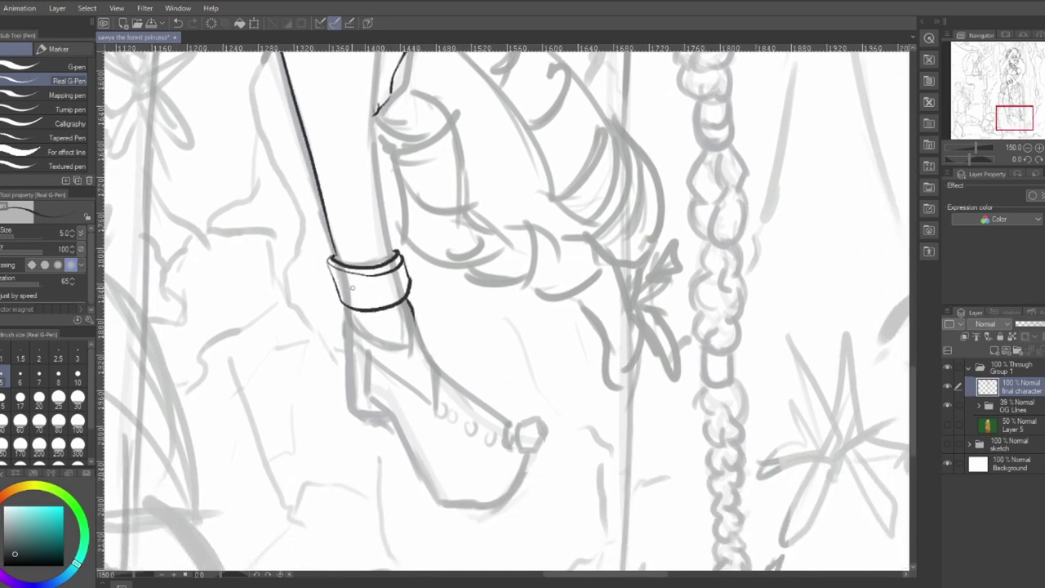
# - Ink the heel, the ankle lines and the diagonal strap of the foot below the cuff, cleaning up overlaps
pyautogui.moveTo(348, 308)
pyautogui.mouseDown()
pyautogui.moveTo(348, 362)
pyautogui.moveTo(385, 420)
pyautogui.mouseUp()
pyautogui.moveTo(368, 383)
pyautogui.mouseDown()
pyautogui.moveTo(366, 364)
pyautogui.moveTo(363, 388)
pyautogui.moveTo(403, 431)
pyautogui.mouseUp()
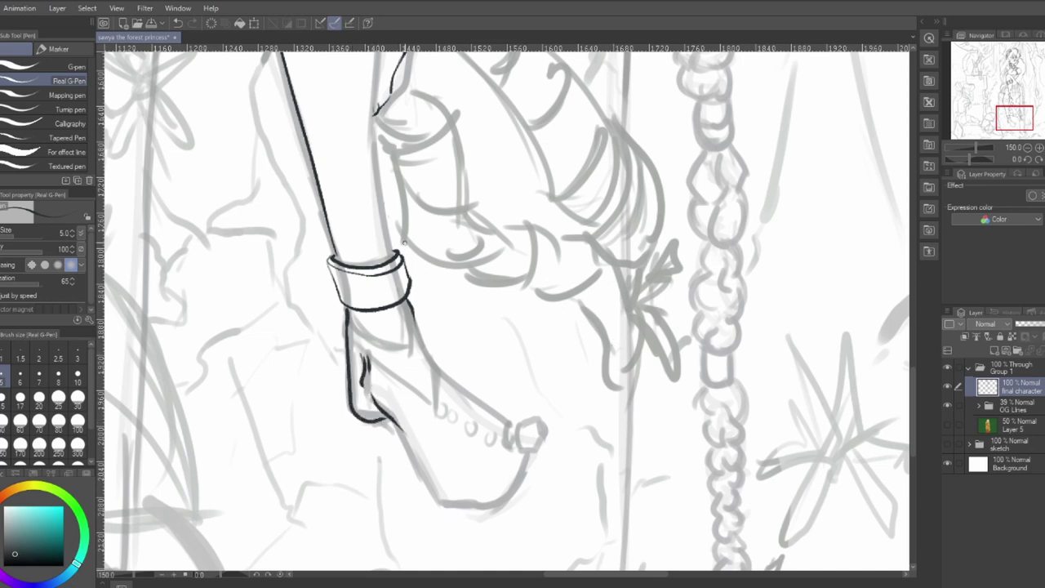
pyautogui.press('e')
pyautogui.press('p')
pyautogui.moveTo(349, 312)
pyautogui.mouseDown()
pyautogui.moveTo(382, 345)
pyautogui.moveTo(410, 351)
pyautogui.moveTo(408, 299)
pyautogui.moveTo(380, 362)
pyautogui.moveTo(441, 386)
pyautogui.mouseUp()
pyautogui.moveTo(411, 314)
pyautogui.mouseDown()
pyautogui.moveTo(441, 377)
pyautogui.moveTo(419, 400)
pyautogui.moveTo(435, 404)
pyautogui.moveTo(438, 393)
pyautogui.mouseUp()
pyautogui.press('e')
pyautogui.press('p')
# - Ink the foot's upper edge, sole and toes, the round ornament at the tip and the row of beads
pyautogui.moveTo(438, 364)
pyautogui.mouseDown()
pyautogui.moveTo(436, 393)
pyautogui.moveTo(522, 416)
pyautogui.moveTo(522, 446)
pyautogui.mouseUp()
pyautogui.moveTo(508, 422)
pyautogui.mouseDown()
pyautogui.moveTo(516, 450)
pyautogui.moveTo(540, 420)
pyautogui.moveTo(532, 454)
pyautogui.moveTo(480, 503)
pyautogui.mouseUp()
pyautogui.moveTo(400, 428)
pyautogui.mouseDown()
pyautogui.moveTo(441, 504)
pyautogui.moveTo(459, 503)
pyautogui.mouseUp()
pyautogui.moveTo(456, 498); pyautogui.dragTo(490, 503)
pyautogui.moveTo(445, 410)
pyautogui.mouseDown()
pyautogui.moveTo(494, 441)
pyautogui.moveTo(507, 436)
pyautogui.mouseUp()
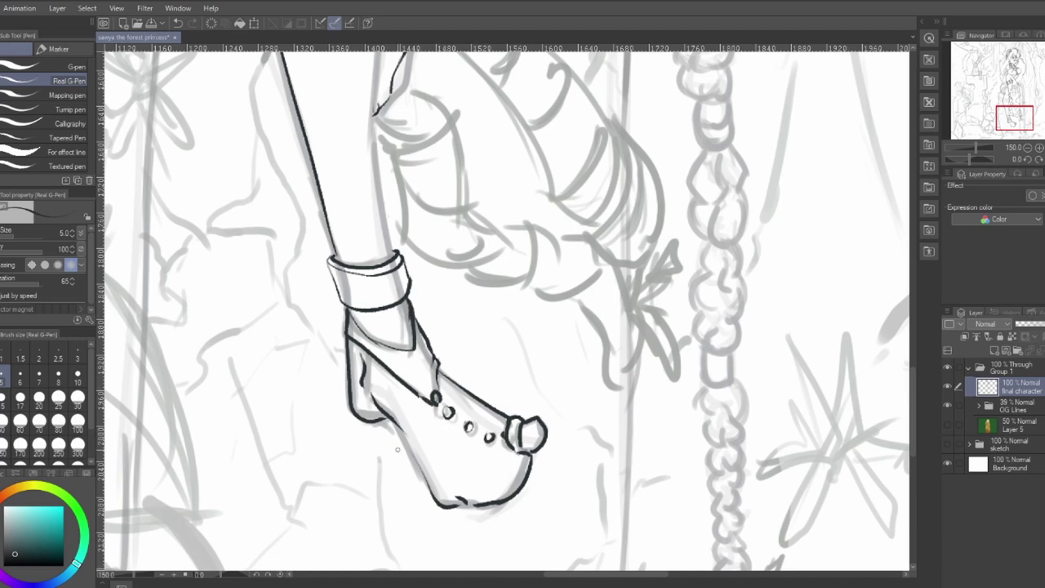
# - Ink the inner edge of the calf down towards the ankle cuff, undoing two strokes and redrawing the line
pyautogui.moveTo(552, 351); pyautogui.dragTo(549, 341)
pyautogui.moveTo(381, 203)
pyautogui.mouseDown()
pyautogui.moveTo(373, 375)
pyautogui.moveTo(389, 484)
pyautogui.mouseUp()
pyautogui.hotkey('ctrl', 'z')
pyautogui.hotkey('ctrl', 'z')
pyautogui.moveTo(379, 209)
pyautogui.mouseDown()
pyautogui.moveTo(374, 436)
pyautogui.moveTo(395, 483)
pyautogui.moveTo(439, 158)
pyautogui.moveTo(422, 257)
pyautogui.moveTo(426, 319)
pyautogui.moveTo(483, 574)
pyautogui.mouseUp()
# - Ink the lower decorative bands across the calf with their scalloped trim
pyautogui.moveTo(232, 237)
pyautogui.mouseDown()
pyautogui.moveTo(268, 260)
pyautogui.moveTo(304, 263)
pyautogui.moveTo(366, 238)
pyautogui.mouseUp()
pyautogui.moveTo(229, 250)
pyautogui.mouseDown()
pyautogui.moveTo(291, 281)
pyautogui.moveTo(366, 259)
pyautogui.mouseUp()
pyautogui.moveTo(227, 279)
pyautogui.mouseDown()
pyautogui.moveTo(314, 310)
pyautogui.moveTo(361, 292)
pyautogui.mouseUp()
# - Ink the long hair's outer edge down to the braid's top knot and the inner strand lines beside it
pyautogui.moveTo(415, 178); pyautogui.dragTo(449, 384)
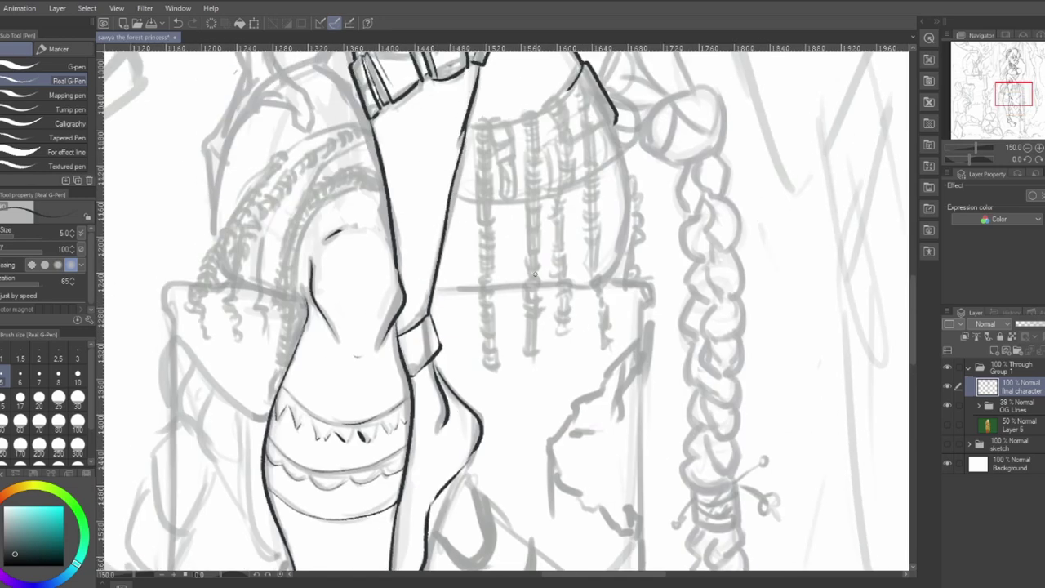
pyautogui.moveTo(431, 194); pyautogui.dragTo(436, 289)
pyautogui.moveTo(418, 376); pyautogui.dragTo(289, 276)
pyautogui.moveTo(611, 152)
pyautogui.mouseDown()
pyautogui.moveTo(450, 501)
pyautogui.moveTo(446, 559)
pyautogui.mouseUp()
pyautogui.moveTo(445, 266)
pyautogui.mouseDown()
pyautogui.moveTo(422, 327)
pyautogui.moveTo(407, 488)
pyautogui.mouseUp()
pyautogui.moveTo(346, 417)
pyautogui.mouseDown()
pyautogui.moveTo(354, 473)
pyautogui.moveTo(377, 496)
pyautogui.mouseUp()
pyautogui.moveTo(323, 478); pyautogui.dragTo(375, 496)
pyautogui.moveTo(396, 453); pyautogui.dragTo(366, 308)
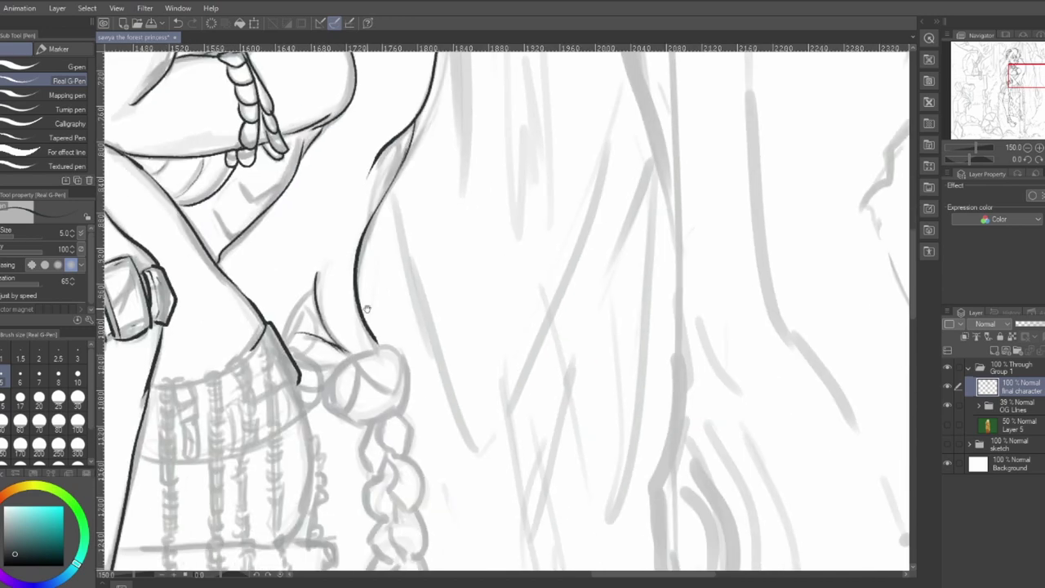
# - Ink the round knot at the top of the braid with its crossing folds and the small link at the hip
pyautogui.moveTo(299, 380); pyautogui.dragTo(337, 369)
pyautogui.moveTo(437, 319)
pyautogui.mouseDown()
pyautogui.moveTo(403, 499)
pyautogui.moveTo(350, 381)
pyautogui.mouseUp()
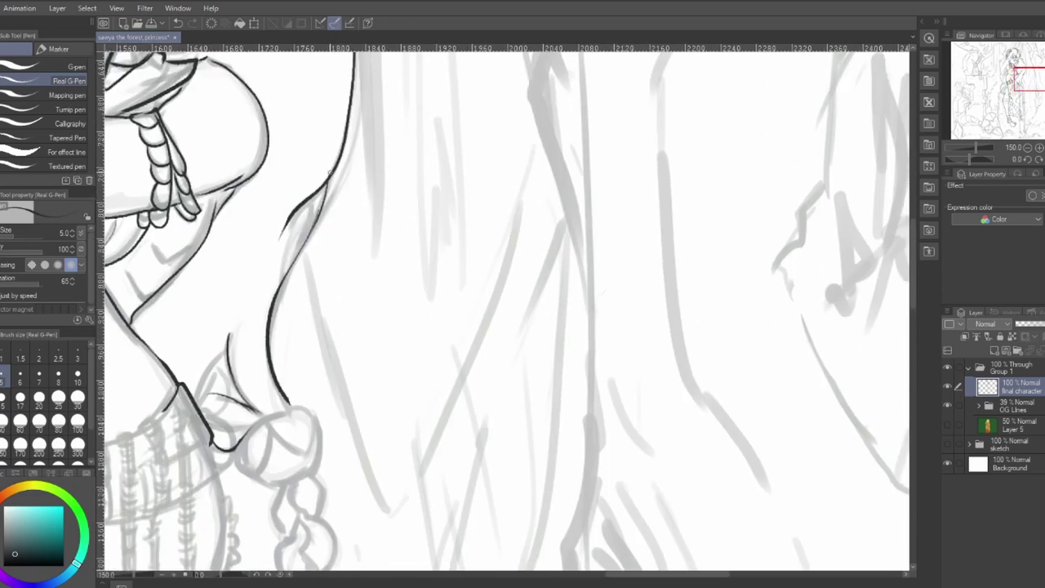
pyautogui.scroll(-5, 308, 404)
pyautogui.moveTo(242, 279)
pyautogui.mouseDown()
pyautogui.moveTo(269, 248)
pyautogui.moveTo(307, 236)
pyautogui.moveTo(327, 277)
pyautogui.moveTo(282, 316)
pyautogui.moveTo(242, 282)
pyautogui.moveTo(275, 262)
pyautogui.moveTo(270, 252)
pyautogui.moveTo(320, 283)
pyautogui.mouseUp()
pyautogui.scroll(-3, 330, 277)
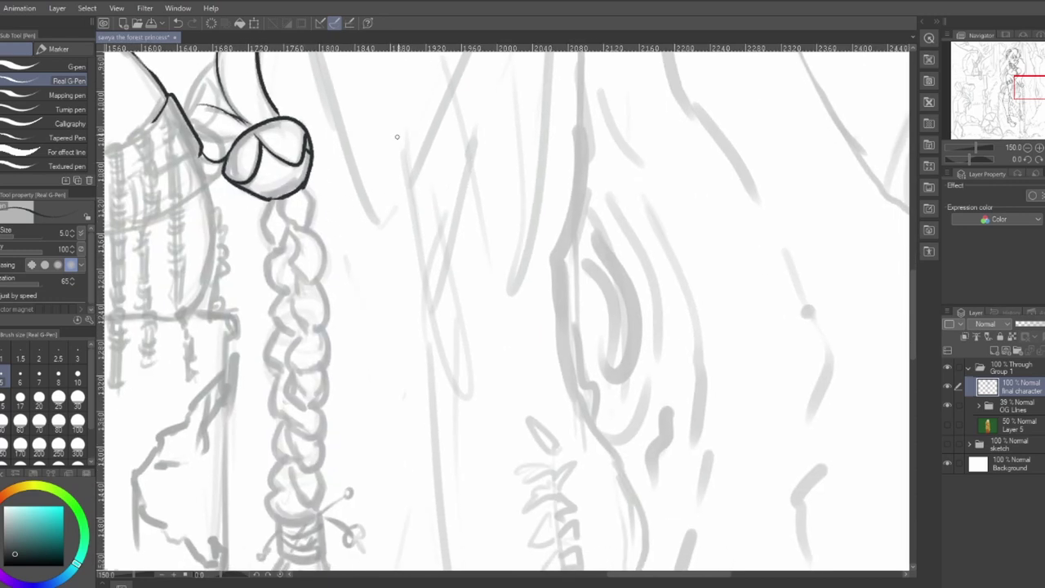
# - Ink the first overlapping links of the braid directly below the round knot
pyautogui.moveTo(278, 199)
pyautogui.mouseDown()
pyautogui.moveTo(301, 229)
pyautogui.moveTo(303, 189)
pyautogui.mouseUp()
pyautogui.moveTo(273, 202)
pyautogui.mouseDown()
pyautogui.moveTo(265, 230)
pyautogui.moveTo(279, 242)
pyautogui.mouseUp()
pyautogui.moveTo(288, 224)
pyautogui.mouseDown()
pyautogui.moveTo(273, 287)
pyautogui.moveTo(287, 289)
pyautogui.mouseUp()
pyautogui.moveTo(291, 232)
pyautogui.mouseDown()
pyautogui.moveTo(301, 283)
pyautogui.moveTo(317, 240)
pyautogui.moveTo(302, 283)
pyautogui.moveTo(319, 332)
pyautogui.mouseUp()
pyautogui.moveTo(318, 283); pyautogui.dragTo(325, 327)
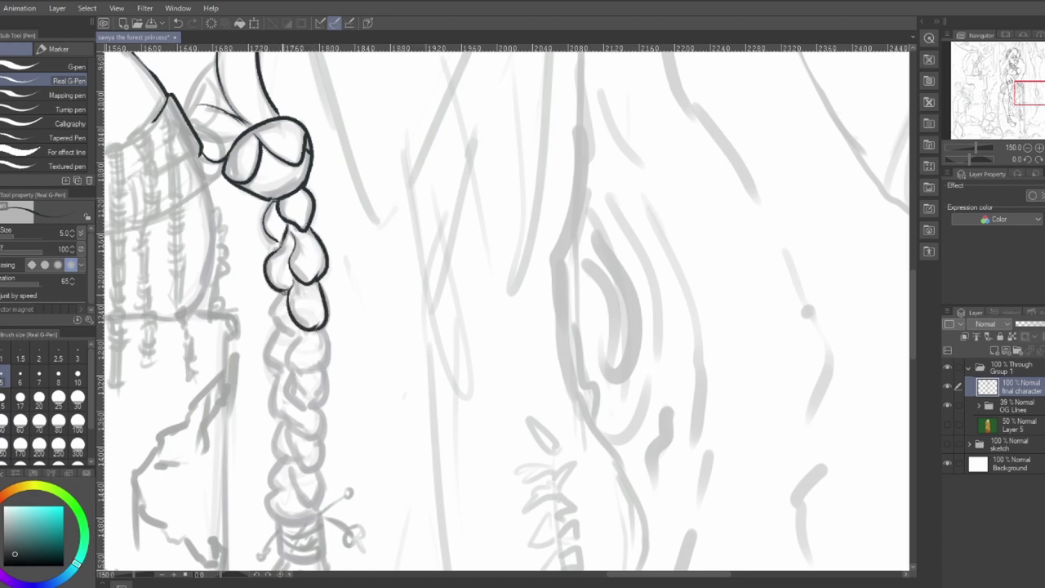
pyautogui.moveTo(283, 293); pyautogui.dragTo(299, 337)
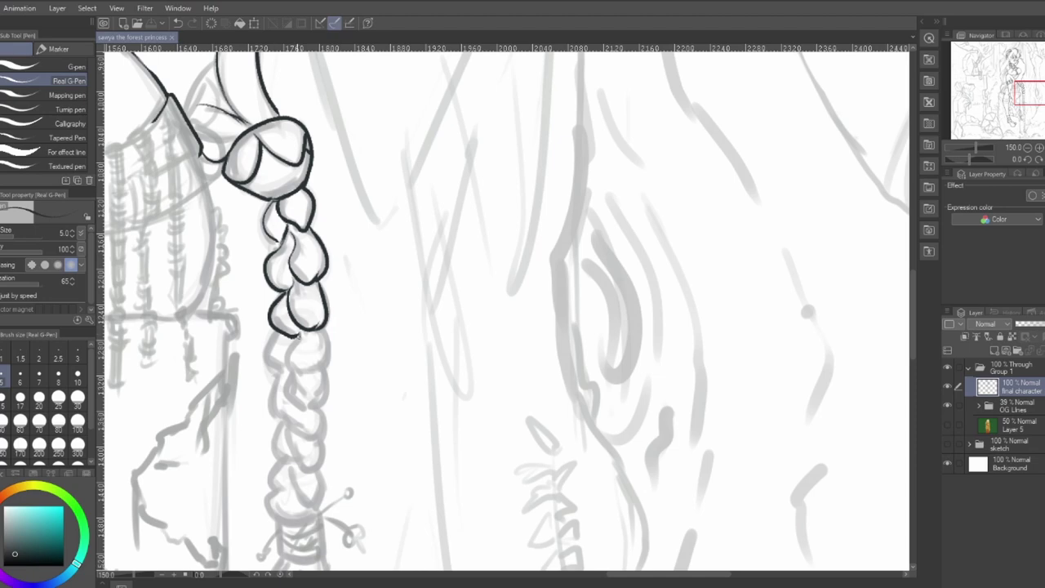
pyautogui.moveTo(297, 334)
pyautogui.mouseDown()
pyautogui.moveTo(294, 379)
pyautogui.moveTo(330, 369)
pyautogui.moveTo(264, 376)
pyautogui.mouseUp()
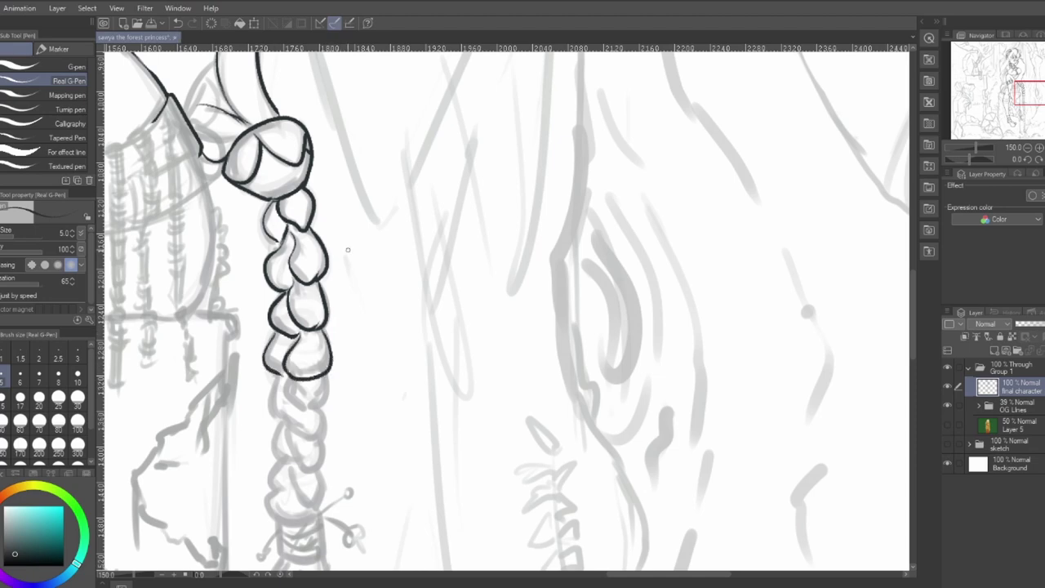
# - Ink the braid's middle links down to the wrapped tie, undoing one misplaced stroke
pyautogui.moveTo(302, 235); pyautogui.dragTo(282, 89)
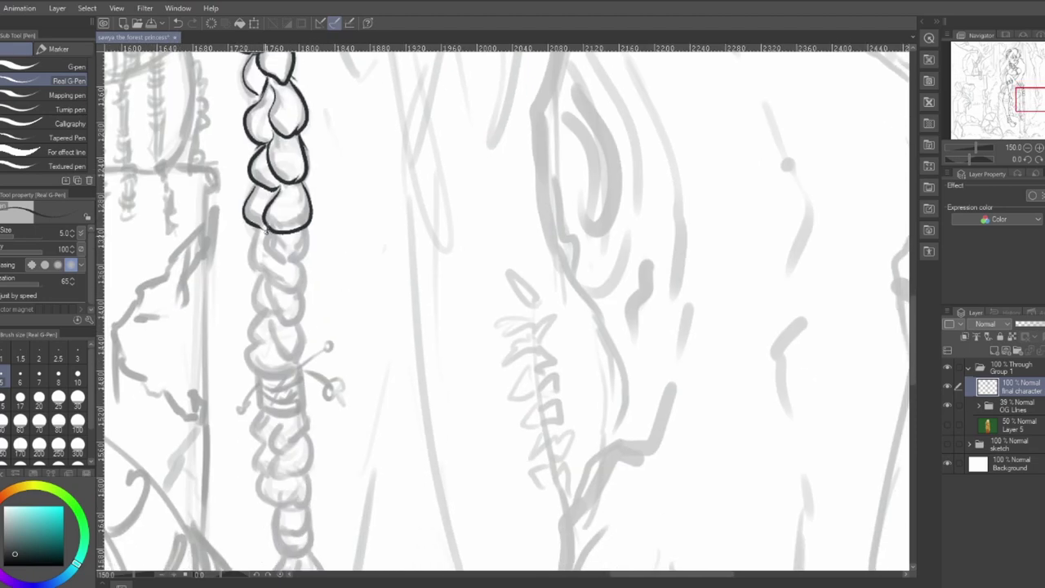
pyautogui.moveTo(271, 229); pyautogui.dragTo(288, 268)
pyautogui.moveTo(307, 227); pyautogui.dragTo(292, 262)
pyautogui.moveTo(258, 230)
pyautogui.mouseDown()
pyautogui.moveTo(250, 247)
pyautogui.moveTo(272, 265)
pyautogui.mouseUp()
pyautogui.moveTo(297, 262)
pyautogui.mouseDown()
pyautogui.moveTo(303, 275)
pyautogui.moveTo(282, 297)
pyautogui.moveTo(269, 289)
pyautogui.moveTo(302, 304)
pyautogui.moveTo(255, 317)
pyautogui.moveTo(276, 312)
pyautogui.mouseUp()
pyautogui.moveTo(331, 320); pyautogui.dragTo(319, 249)
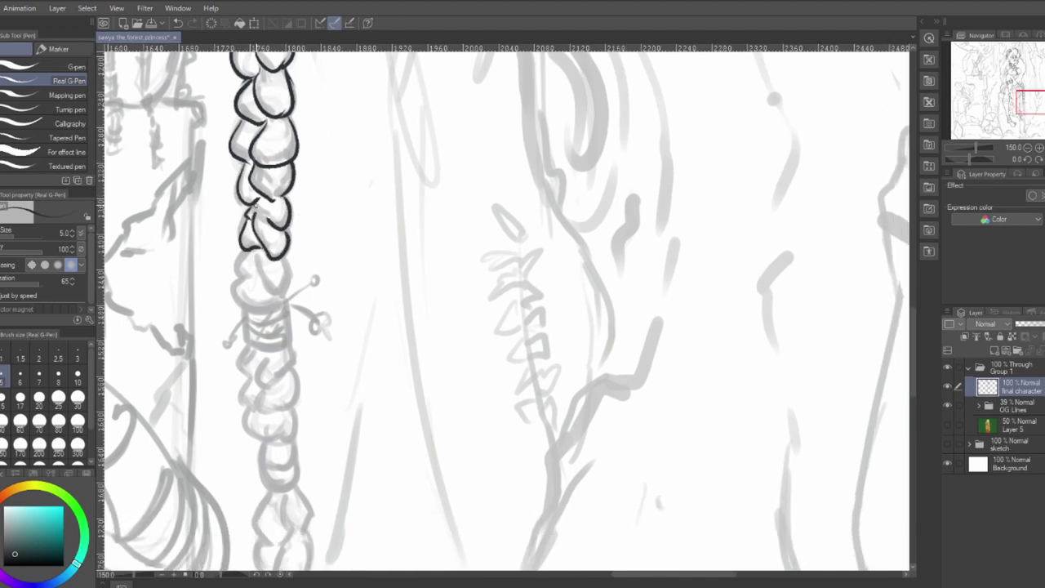
pyautogui.moveTo(253, 205); pyautogui.dragTo(263, 219)
pyautogui.moveTo(325, 247); pyautogui.dragTo(300, 195)
pyautogui.moveTo(232, 197)
pyautogui.mouseDown()
pyautogui.moveTo(263, 240)
pyautogui.moveTo(211, 248)
pyautogui.moveTo(245, 259)
pyautogui.moveTo(261, 242)
pyautogui.moveTo(214, 224)
pyautogui.moveTo(297, 215)
pyautogui.mouseUp()
pyautogui.hotkey('ctrl', 'z')
# - With the pen at size 3, ink the braid's wrapped tie and the small sprigs sticking out on both sides
pyautogui.click(77, 353)
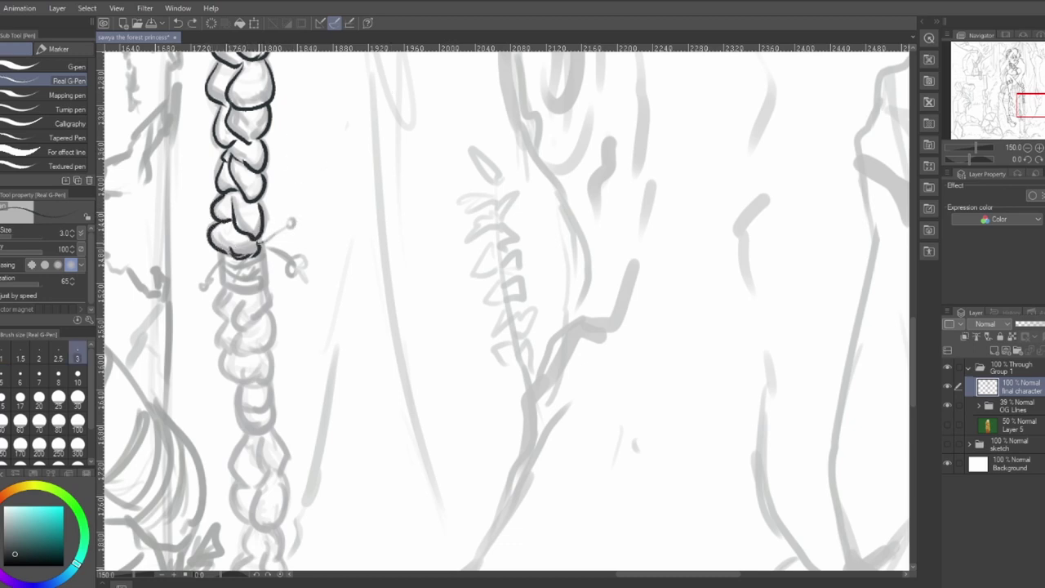
pyautogui.moveTo(259, 243); pyautogui.dragTo(291, 224)
pyautogui.moveTo(218, 263)
pyautogui.mouseDown()
pyautogui.moveTo(238, 292)
pyautogui.moveTo(268, 288)
pyautogui.mouseUp()
pyautogui.moveTo(265, 249)
pyautogui.mouseDown()
pyautogui.moveTo(266, 284)
pyautogui.moveTo(264, 257)
pyautogui.moveTo(286, 271)
pyautogui.moveTo(305, 266)
pyautogui.moveTo(301, 275)
pyautogui.mouseUp()
pyautogui.moveTo(301, 275); pyautogui.dragTo(306, 288)
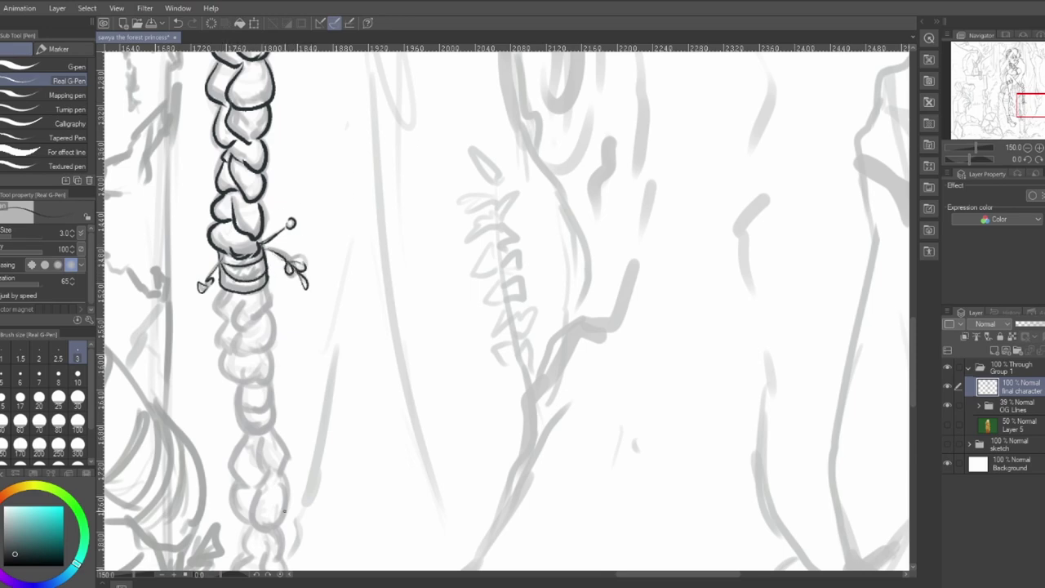
# - Ink the plump links just below the braid's wrapped tie and undo the last stroke
pyautogui.moveTo(284, 511)
pyautogui.mouseDown()
pyautogui.moveTo(288, 560)
pyautogui.moveTo(281, 428)
pyautogui.mouseUp()
pyautogui.moveTo(219, 211)
pyautogui.mouseDown()
pyautogui.moveTo(226, 239)
pyautogui.moveTo(255, 237)
pyautogui.moveTo(260, 201)
pyautogui.moveTo(243, 250)
pyautogui.moveTo(234, 218)
pyautogui.moveTo(211, 266)
pyautogui.moveTo(270, 232)
pyautogui.mouseUp()
pyautogui.hotkey('ctrl', 'z')
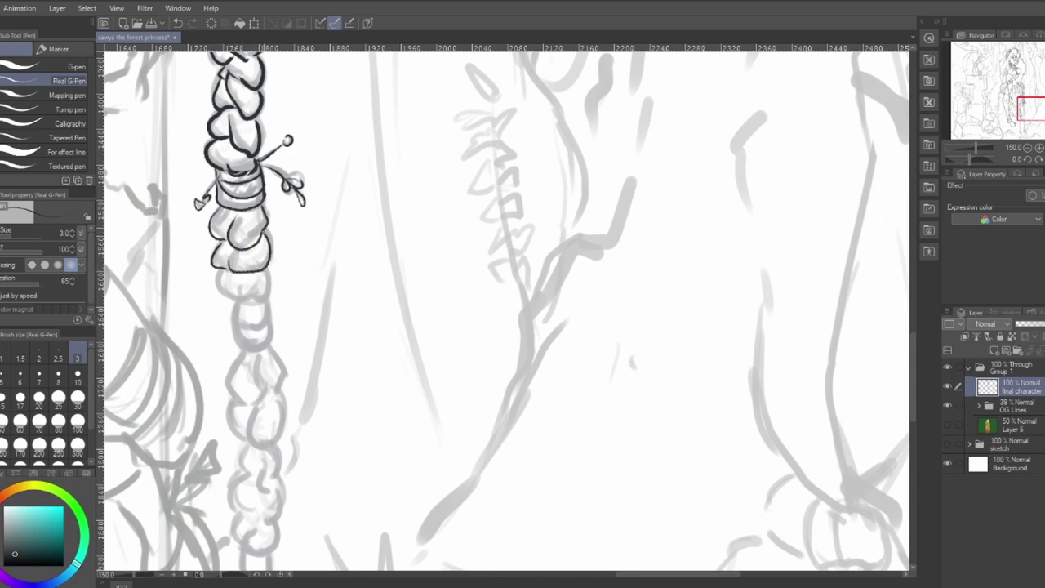
# - With the pen at size 4, ink the next rounded braid link with its creases and the narrow band beneath it
pyautogui.press(']')
pyautogui.press(']')
pyautogui.moveTo(223, 276)
pyautogui.mouseDown()
pyautogui.moveTo(221, 293)
pyautogui.moveTo(265, 299)
pyautogui.mouseUp()
pyautogui.hotkey('ctrl', 'z')
pyautogui.press('[')
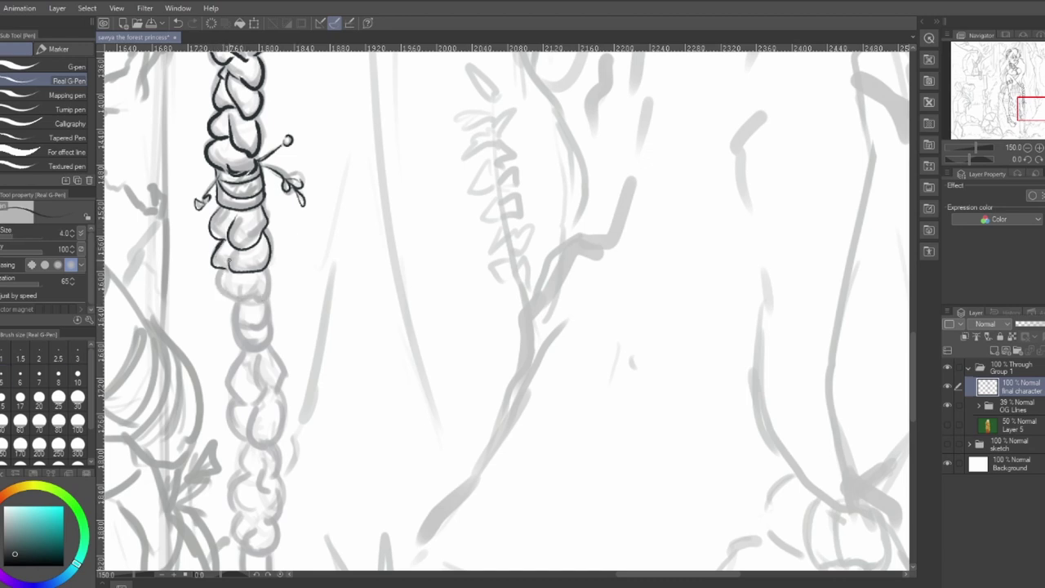
pyautogui.moveTo(215, 271)
pyautogui.mouseDown()
pyautogui.moveTo(240, 300)
pyautogui.moveTo(259, 284)
pyautogui.moveTo(261, 299)
pyautogui.moveTo(268, 273)
pyautogui.moveTo(272, 343)
pyautogui.moveTo(246, 354)
pyautogui.mouseUp()
pyautogui.moveTo(237, 303)
pyautogui.mouseDown()
pyautogui.moveTo(231, 338)
pyautogui.moveTo(257, 353)
pyautogui.mouseUp()
pyautogui.moveTo(262, 312)
pyautogui.mouseDown()
pyautogui.moveTo(256, 321)
pyautogui.moveTo(261, 312)
pyautogui.mouseUp()
pyautogui.moveTo(292, 303); pyautogui.dragTo(285, 198)
pyautogui.moveTo(231, 222); pyautogui.dragTo(261, 223)
pyautogui.moveTo(334, 198); pyautogui.dragTo(347, 136)
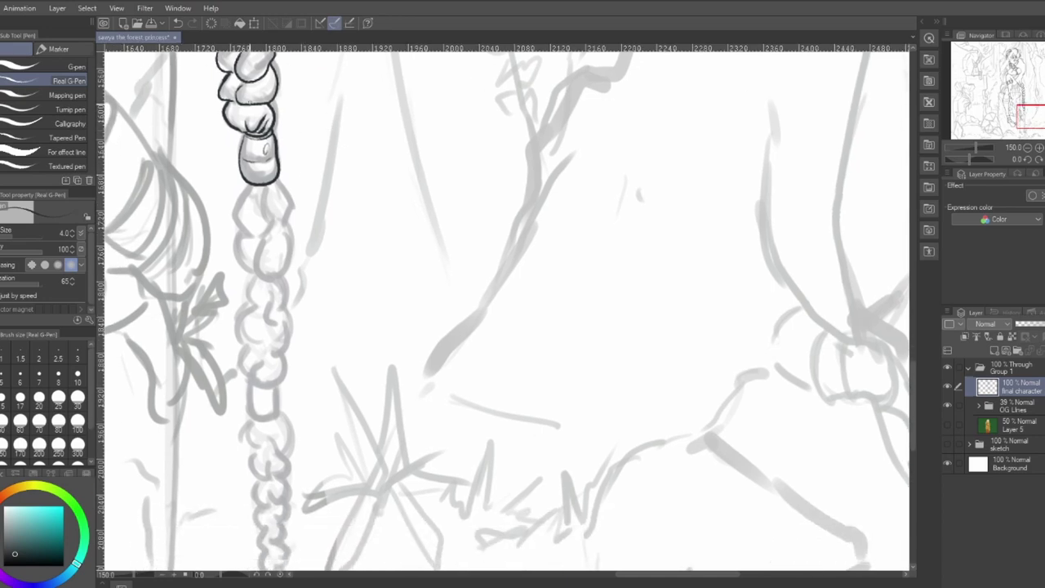
# - Ink the plump pairs of braid links directly below the rounded band
pyautogui.moveTo(323, 205)
pyautogui.mouseDown()
pyautogui.moveTo(385, 462)
pyautogui.moveTo(340, 273)
pyautogui.mouseUp()
pyautogui.moveTo(319, 379)
pyautogui.mouseDown()
pyautogui.moveTo(329, 262)
pyautogui.moveTo(319, 350)
pyautogui.mouseUp()
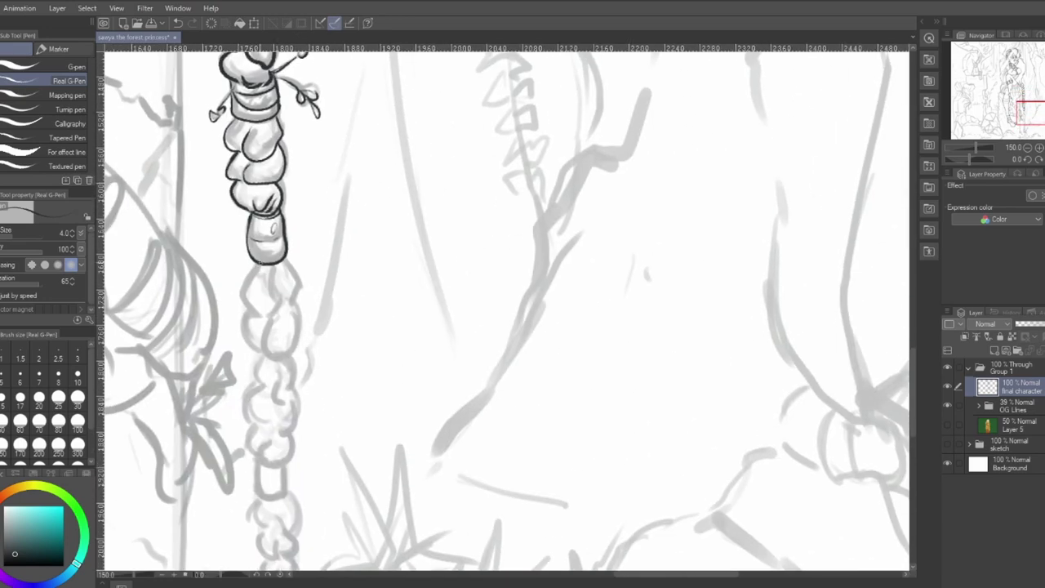
pyautogui.moveTo(284, 260)
pyautogui.mouseDown()
pyautogui.moveTo(299, 296)
pyautogui.moveTo(274, 305)
pyautogui.mouseUp()
pyautogui.moveTo(251, 276)
pyautogui.mouseDown()
pyautogui.moveTo(242, 299)
pyautogui.moveTo(261, 317)
pyautogui.mouseUp()
pyautogui.moveTo(256, 270)
pyautogui.mouseDown()
pyautogui.moveTo(247, 282)
pyautogui.moveTo(267, 357)
pyautogui.moveTo(290, 292)
pyautogui.mouseUp()
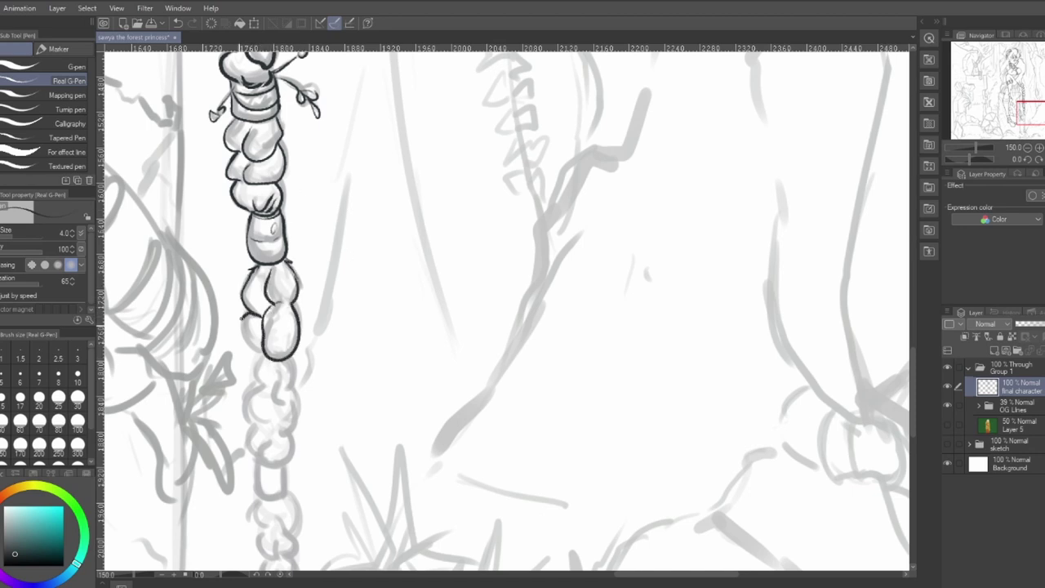
pyautogui.moveTo(242, 319)
pyautogui.mouseDown()
pyautogui.moveTo(265, 358)
pyautogui.moveTo(274, 300)
pyautogui.moveTo(282, 329)
pyautogui.mouseUp()
pyautogui.moveTo(266, 316)
pyautogui.mouseDown()
pyautogui.moveTo(263, 334)
pyautogui.moveTo(279, 337)
pyautogui.mouseUp()
# - Ink the following smaller braid links down to the second plain band, with the small tuft at its lower edge
pyautogui.moveTo(248, 296); pyautogui.dragTo(269, 374)
pyautogui.moveTo(235, 323)
pyautogui.mouseDown()
pyautogui.moveTo(243, 377)
pyautogui.moveTo(273, 405)
pyautogui.moveTo(274, 433)
pyautogui.mouseUp()
pyautogui.moveTo(243, 400); pyautogui.dragTo(253, 437)
pyautogui.moveTo(253, 428); pyautogui.dragTo(275, 440)
pyautogui.scroll(-2, 507, 311)
pyautogui.moveTo(250, 366); pyautogui.dragTo(243, 395)
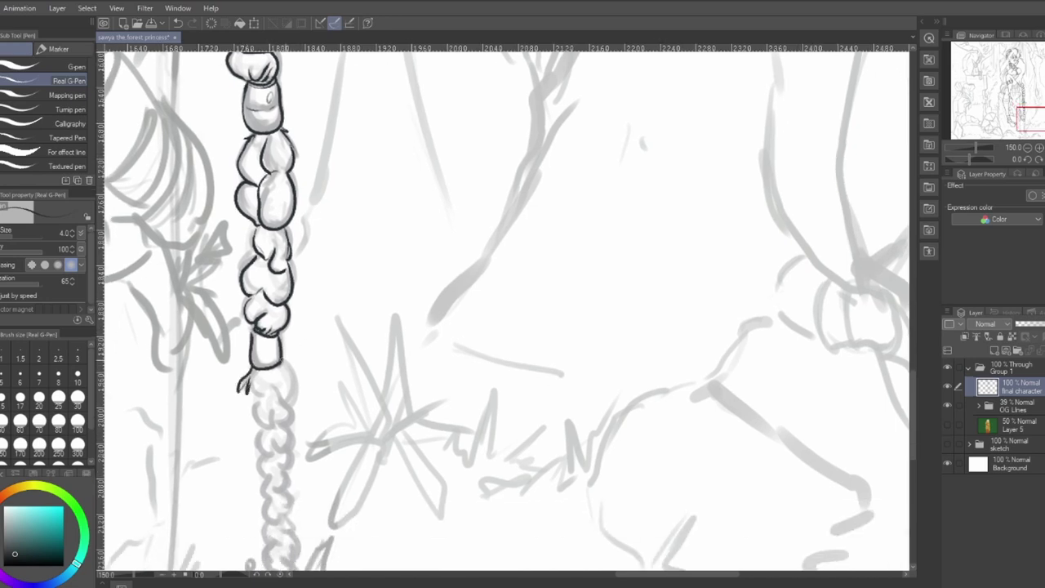
# - Ink the short sprig beside the second band and the rounded braid links just beneath it
pyautogui.moveTo(279, 357); pyautogui.dragTo(293, 367)
pyautogui.moveTo(289, 366)
pyautogui.mouseDown()
pyautogui.moveTo(294, 400)
pyautogui.moveTo(284, 407)
pyautogui.mouseUp()
pyautogui.moveTo(252, 369)
pyautogui.mouseDown()
pyautogui.moveTo(264, 398)
pyautogui.moveTo(293, 274)
pyautogui.moveTo(273, 280)
pyautogui.moveTo(271, 301)
pyautogui.mouseUp()
pyautogui.moveTo(257, 283); pyautogui.dragTo(260, 307)
pyautogui.moveTo(251, 270)
pyautogui.mouseDown()
pyautogui.moveTo(236, 305)
pyautogui.moveTo(278, 329)
pyautogui.moveTo(258, 330)
pyautogui.mouseUp()
pyautogui.moveTo(242, 303)
pyautogui.mouseDown()
pyautogui.moveTo(266, 343)
pyautogui.moveTo(247, 349)
pyautogui.mouseUp()
# - Ink the narrow chain of small braid links down to just above the bottom tie
pyautogui.moveTo(249, 348); pyautogui.dragTo(253, 372)
pyautogui.moveTo(269, 348); pyautogui.dragTo(267, 358)
pyautogui.moveTo(270, 356); pyautogui.dragTo(266, 384)
pyautogui.moveTo(271, 378); pyautogui.dragTo(248, 397)
pyautogui.moveTo(278, 389); pyautogui.dragTo(266, 409)
pyautogui.moveTo(263, 397); pyautogui.dragTo(248, 432)
pyautogui.moveTo(265, 429)
pyautogui.mouseDown()
pyautogui.moveTo(251, 445)
pyautogui.moveTo(271, 437)
pyautogui.mouseUp()
pyautogui.moveTo(279, 408); pyautogui.dragTo(260, 468)
pyautogui.moveTo(265, 458); pyautogui.dragTo(279, 462)
# - Ink the beaded tie at the braid's end with its leaves and berry sprigs
pyautogui.moveTo(261, 465)
pyautogui.mouseDown()
pyautogui.moveTo(253, 491)
pyautogui.moveTo(286, 489)
pyautogui.mouseUp()
pyautogui.moveTo(282, 467)
pyautogui.mouseDown()
pyautogui.moveTo(287, 482)
pyautogui.moveTo(232, 432)
pyautogui.mouseUp()
pyautogui.moveTo(247, 468)
pyautogui.mouseDown()
pyautogui.moveTo(219, 477)
pyautogui.moveTo(233, 502)
pyautogui.mouseUp()
pyautogui.moveTo(283, 465)
pyautogui.mouseDown()
pyautogui.moveTo(321, 407)
pyautogui.moveTo(283, 469)
pyautogui.mouseUp()
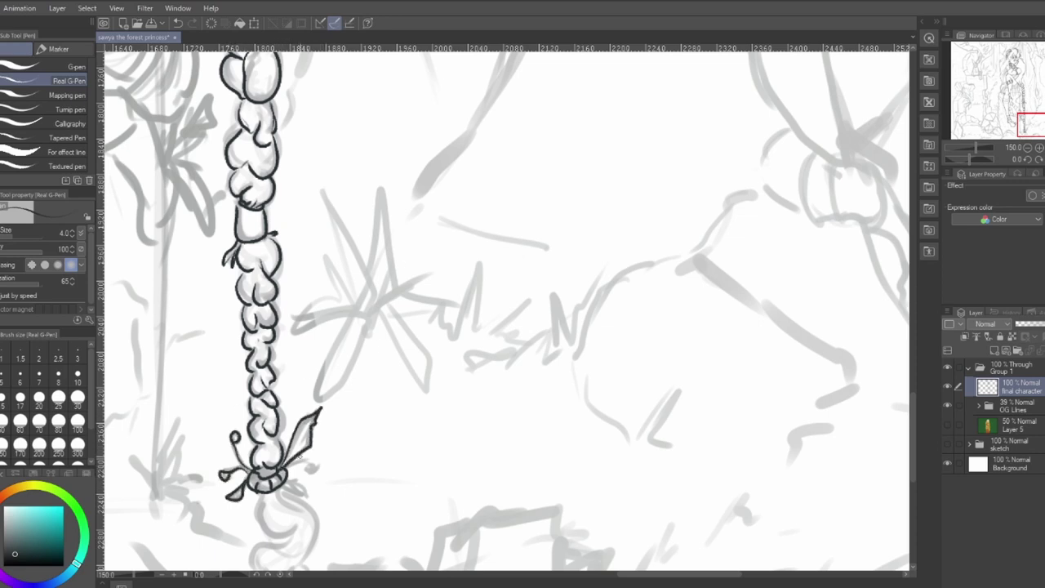
# - Finish the tie's remaining leaves and berries and ink the curled tail of hair below it
pyautogui.moveTo(314, 416)
pyautogui.mouseDown()
pyautogui.moveTo(295, 444)
pyautogui.moveTo(312, 466)
pyautogui.moveTo(302, 474)
pyautogui.mouseUp()
pyautogui.moveTo(302, 473)
pyautogui.mouseDown()
pyautogui.moveTo(319, 476)
pyautogui.moveTo(330, 326)
pyautogui.mouseUp()
pyautogui.moveTo(239, 371)
pyautogui.mouseDown()
pyautogui.moveTo(233, 405)
pyautogui.moveTo(271, 405)
pyautogui.mouseUp()
pyautogui.moveTo(270, 354)
pyautogui.mouseDown()
pyautogui.moveTo(294, 395)
pyautogui.moveTo(236, 448)
pyautogui.moveTo(232, 420)
pyautogui.moveTo(272, 408)
pyautogui.mouseUp()
pyautogui.moveTo(354, 294); pyautogui.dragTo(330, 228)
pyautogui.moveTo(248, 378)
pyautogui.mouseDown()
pyautogui.moveTo(251, 401)
pyautogui.moveTo(241, 396)
pyautogui.mouseUp()
pyautogui.moveTo(258, 381); pyautogui.dragTo(250, 389)
pyautogui.scroll(4, 263, 484)
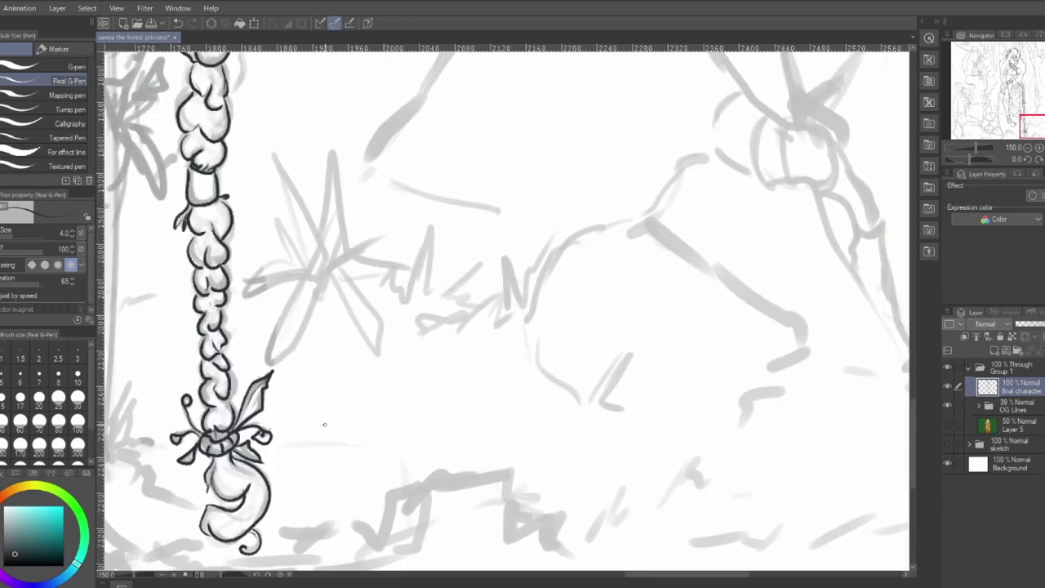
# - Ink the hip wrap's upper edge and right end and the looped strap hanging from it, undoing one misplaced stroke
pyautogui.moveTo(257, 142); pyautogui.dragTo(420, 431)
pyautogui.moveTo(364, 469); pyautogui.dragTo(363, 479)
pyautogui.moveTo(422, 351); pyautogui.dragTo(415, 436)
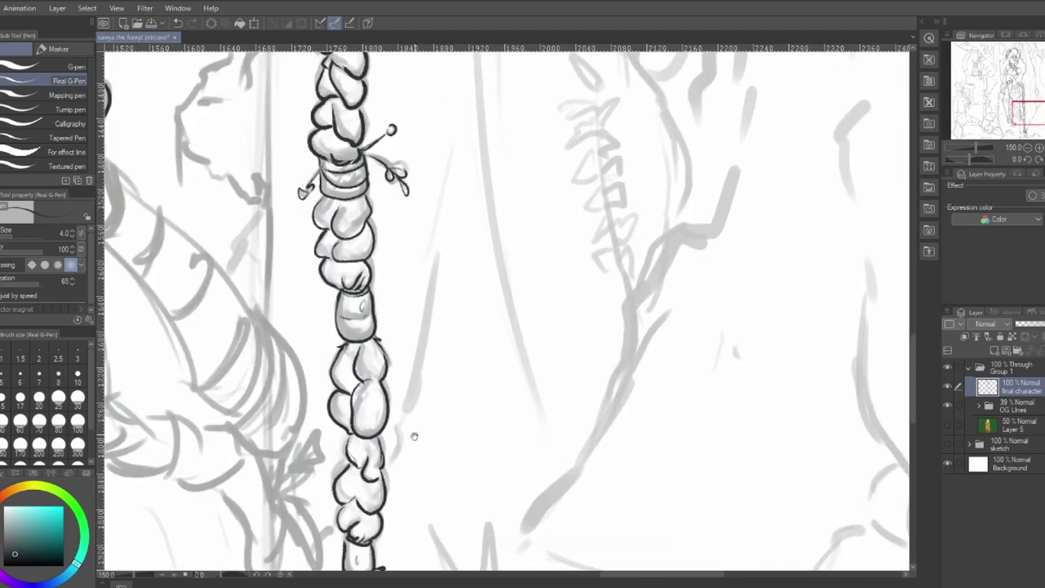
pyautogui.moveTo(231, 105); pyautogui.dragTo(382, 270)
pyautogui.scroll(10, 381, 270)
pyautogui.hscroll(-1, 375, 412)
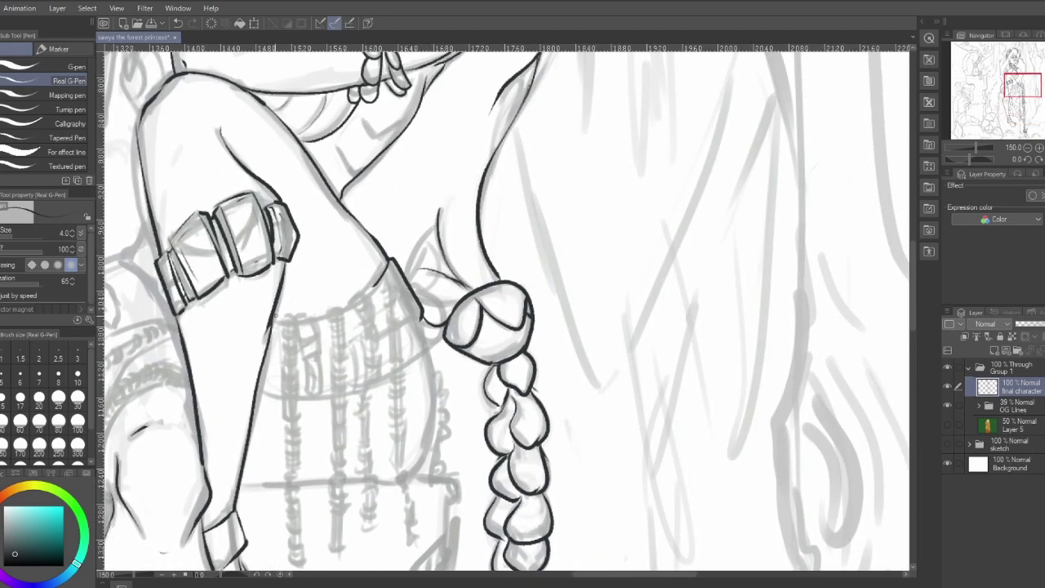
pyautogui.moveTo(284, 315); pyautogui.dragTo(286, 324)
pyautogui.moveTo(399, 324)
pyautogui.mouseDown()
pyautogui.moveTo(426, 333)
pyautogui.moveTo(408, 361)
pyautogui.mouseUp()
pyautogui.hotkey('ctrl', 'z')
pyautogui.moveTo(315, 319); pyautogui.dragTo(331, 313)
pyautogui.moveTo(296, 319)
pyautogui.mouseDown()
pyautogui.moveTo(301, 338)
pyautogui.moveTo(316, 335)
pyautogui.mouseUp()
pyautogui.moveTo(297, 317); pyautogui.dragTo(304, 367)
pyautogui.moveTo(314, 336); pyautogui.dragTo(312, 396)
pyautogui.moveTo(318, 359); pyautogui.dragTo(317, 395)
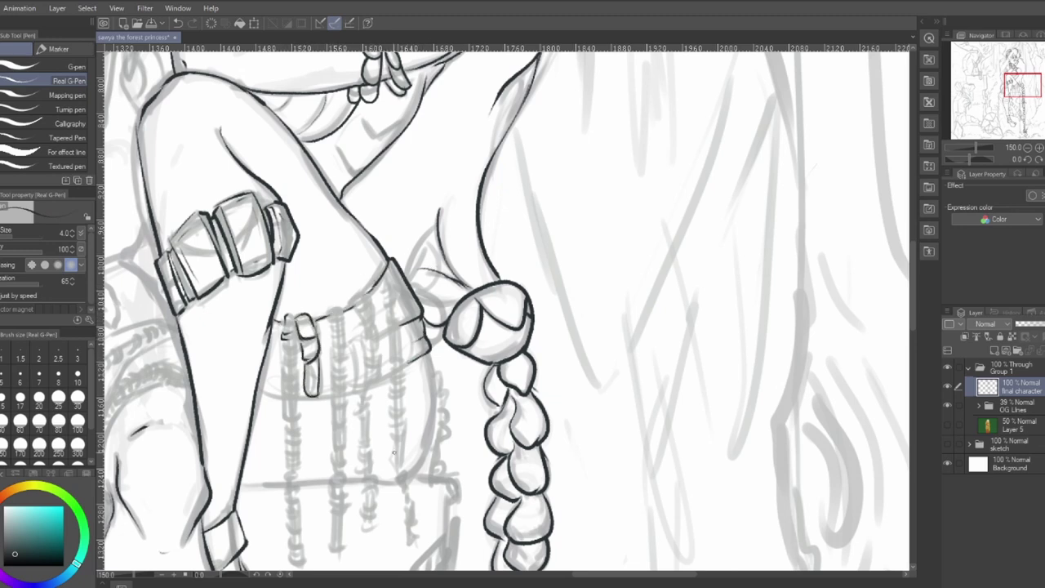
# - Ink the knot at the middle of the hip wrap and the small feathery tassel beside the looped strap
pyautogui.moveTo(351, 306)
pyautogui.mouseDown()
pyautogui.moveTo(374, 295)
pyautogui.moveTo(364, 318)
pyautogui.mouseUp()
pyautogui.moveTo(351, 304); pyautogui.dragTo(353, 314)
pyautogui.moveTo(284, 325); pyautogui.dragTo(297, 361)
pyautogui.moveTo(296, 356)
pyautogui.mouseDown()
pyautogui.moveTo(297, 369)
pyautogui.moveTo(287, 367)
pyautogui.mouseUp()
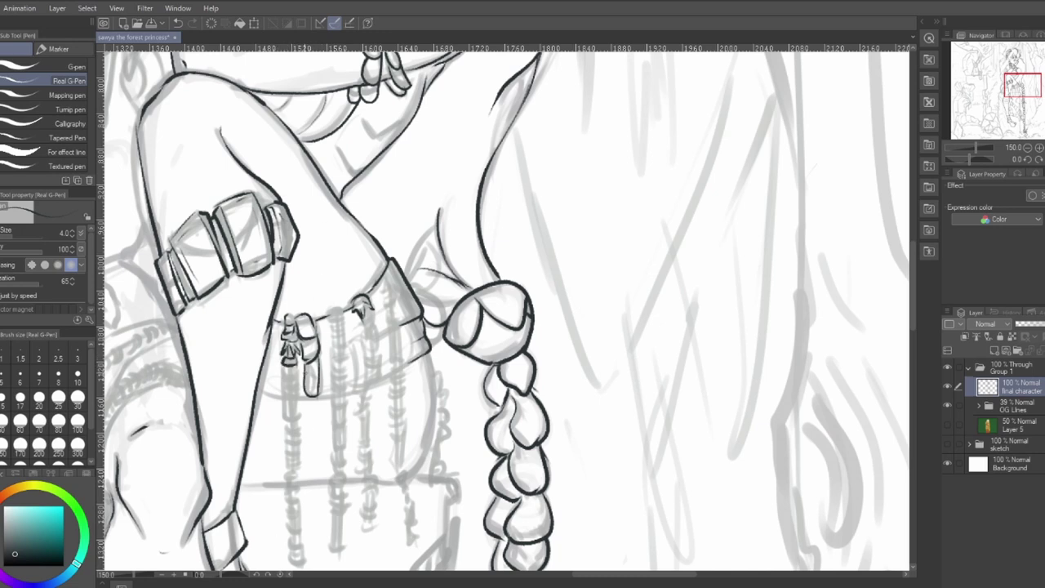
# - Ink the upper parts of the two feathery strands nearest the hip and the wrap's lower left edge
pyautogui.moveTo(408, 464); pyautogui.dragTo(402, 425)
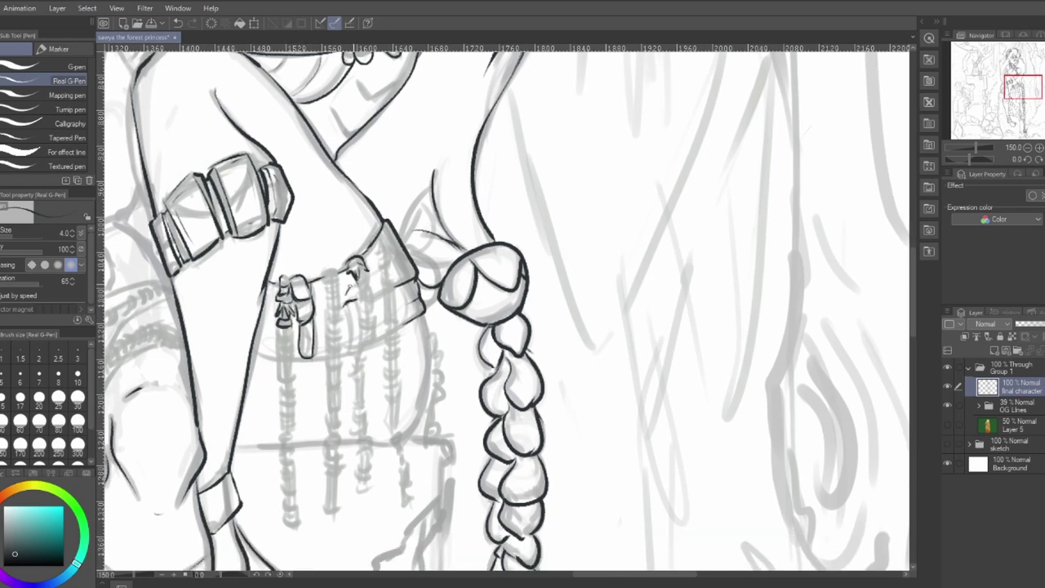
pyautogui.moveTo(372, 289); pyautogui.dragTo(365, 320)
pyautogui.moveTo(379, 234)
pyautogui.mouseDown()
pyautogui.moveTo(397, 271)
pyautogui.moveTo(384, 283)
pyautogui.moveTo(393, 296)
pyautogui.moveTo(387, 322)
pyautogui.mouseUp()
pyautogui.moveTo(388, 282); pyautogui.dragTo(390, 324)
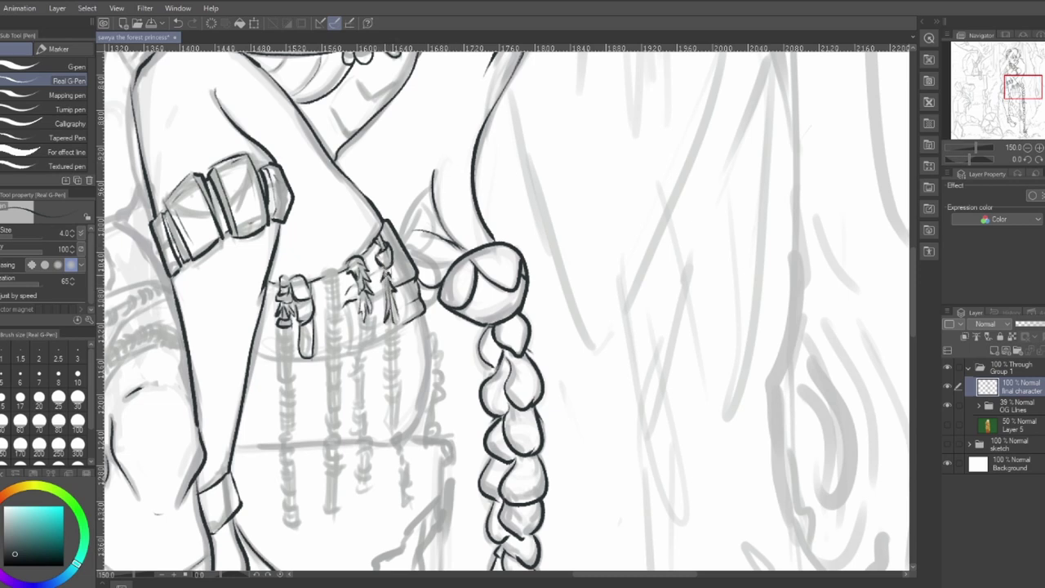
pyautogui.moveTo(387, 274)
pyautogui.mouseDown()
pyautogui.moveTo(384, 313)
pyautogui.moveTo(346, 327)
pyautogui.moveTo(353, 337)
pyautogui.mouseUp()
pyautogui.moveTo(250, 351); pyautogui.dragTo(276, 361)
pyautogui.moveTo(399, 325)
pyautogui.mouseDown()
pyautogui.moveTo(385, 360)
pyautogui.moveTo(394, 367)
pyautogui.mouseUp()
pyautogui.moveTo(326, 557); pyautogui.dragTo(324, 478)
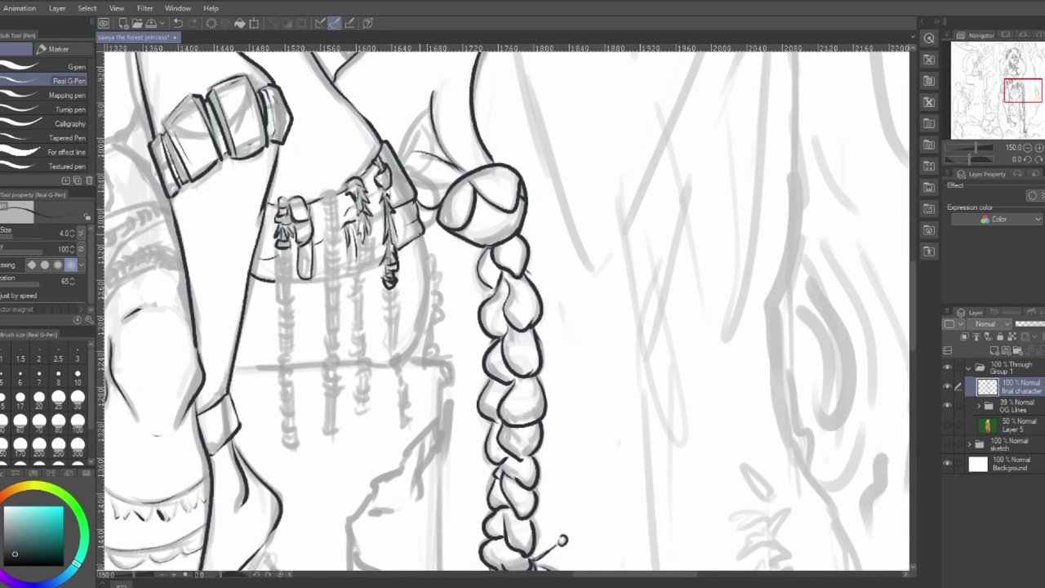
# - Ink the curve of the buttock below the wrap and the feathery strand hanging behind it
pyautogui.moveTo(427, 233)
pyautogui.mouseDown()
pyautogui.moveTo(420, 338)
pyautogui.moveTo(404, 361)
pyautogui.mouseUp()
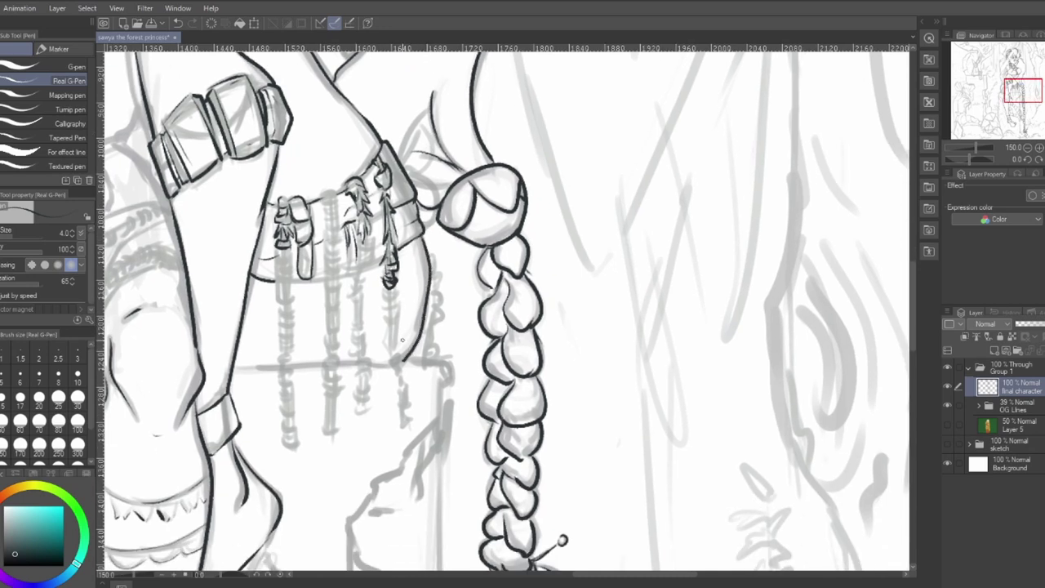
pyautogui.scroll(5, 528, 325)
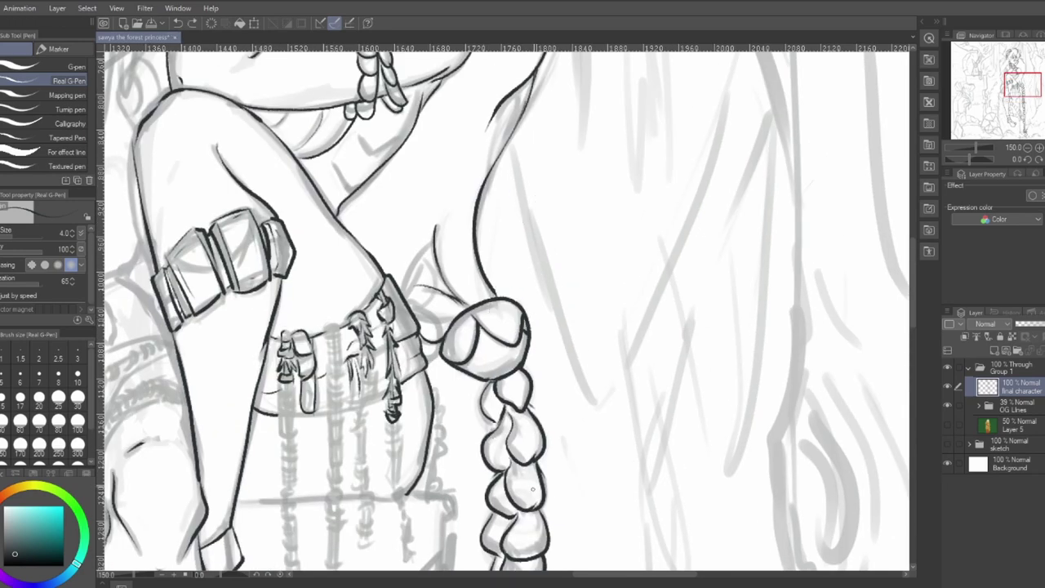
pyautogui.moveTo(528, 325)
pyautogui.mouseDown()
pyautogui.moveTo(570, 97)
pyautogui.moveTo(580, 244)
pyautogui.mouseUp()
pyautogui.moveTo(465, 272); pyautogui.dragTo(475, 291)
pyautogui.moveTo(471, 290); pyautogui.dragTo(475, 314)
pyautogui.moveTo(465, 316)
pyautogui.mouseDown()
pyautogui.moveTo(477, 320)
pyautogui.moveTo(467, 379)
pyautogui.mouseUp()
pyautogui.moveTo(467, 338); pyautogui.dragTo(467, 352)
pyautogui.moveTo(465, 372); pyautogui.dragTo(480, 384)
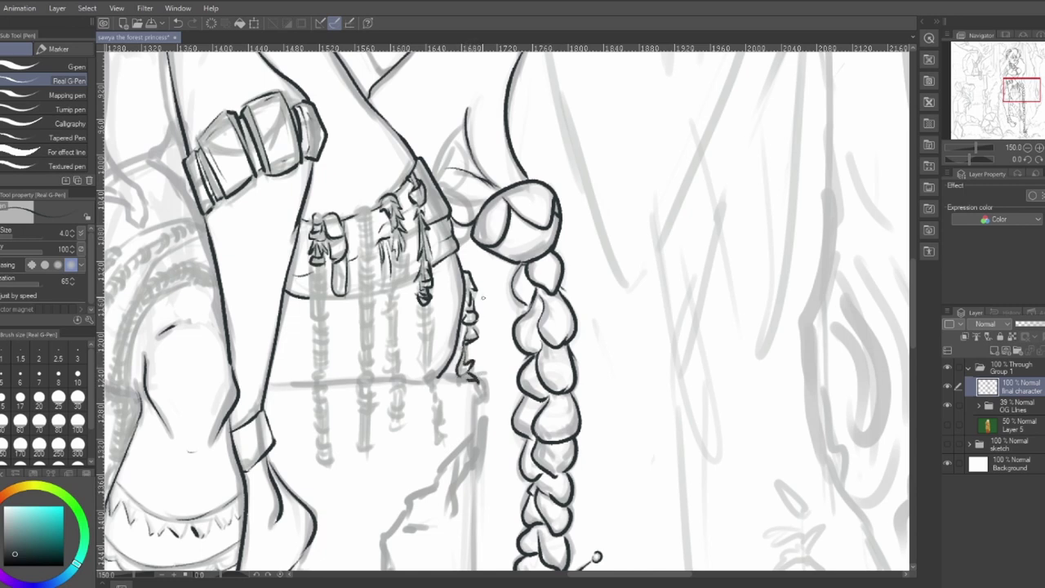
# - Ink the middle feathery strand from its knot downward and lengthen the leftmost strand below the wrap
pyautogui.moveTo(359, 203); pyautogui.dragTo(373, 223)
pyautogui.moveTo(365, 226)
pyautogui.mouseDown()
pyautogui.moveTo(357, 236)
pyautogui.moveTo(367, 239)
pyautogui.mouseUp()
pyautogui.moveTo(369, 227)
pyautogui.mouseDown()
pyautogui.moveTo(365, 276)
pyautogui.moveTo(393, 296)
pyautogui.moveTo(387, 306)
pyautogui.mouseUp()
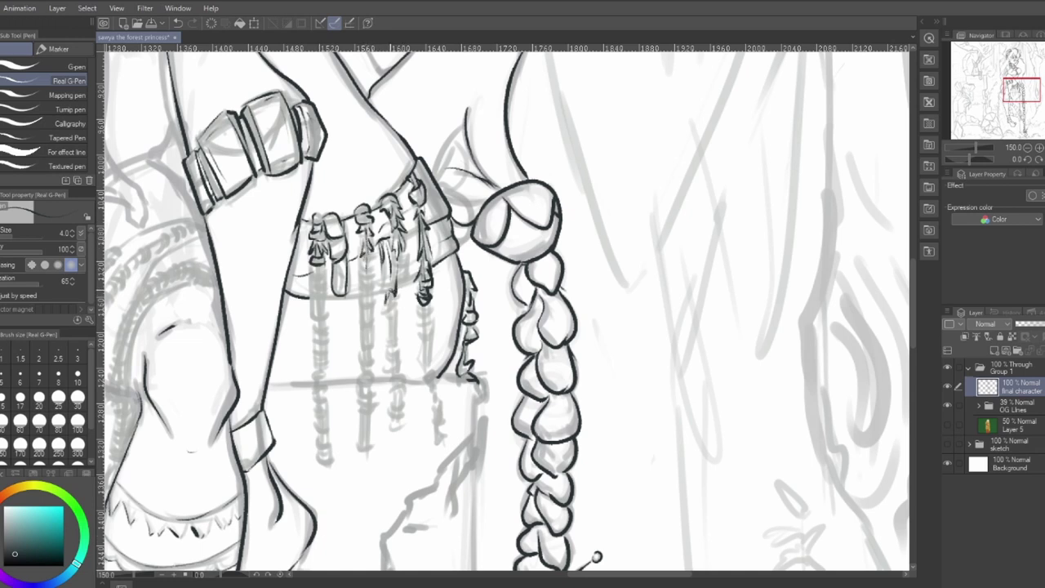
pyautogui.moveTo(400, 268); pyautogui.dragTo(397, 285)
pyautogui.moveTo(365, 281); pyautogui.dragTo(372, 344)
pyautogui.moveTo(372, 322); pyautogui.dragTo(373, 361)
pyautogui.moveTo(325, 264)
pyautogui.mouseDown()
pyautogui.moveTo(315, 311)
pyautogui.moveTo(323, 331)
pyautogui.mouseUp()
pyautogui.moveTo(317, 323); pyautogui.dragTo(323, 377)
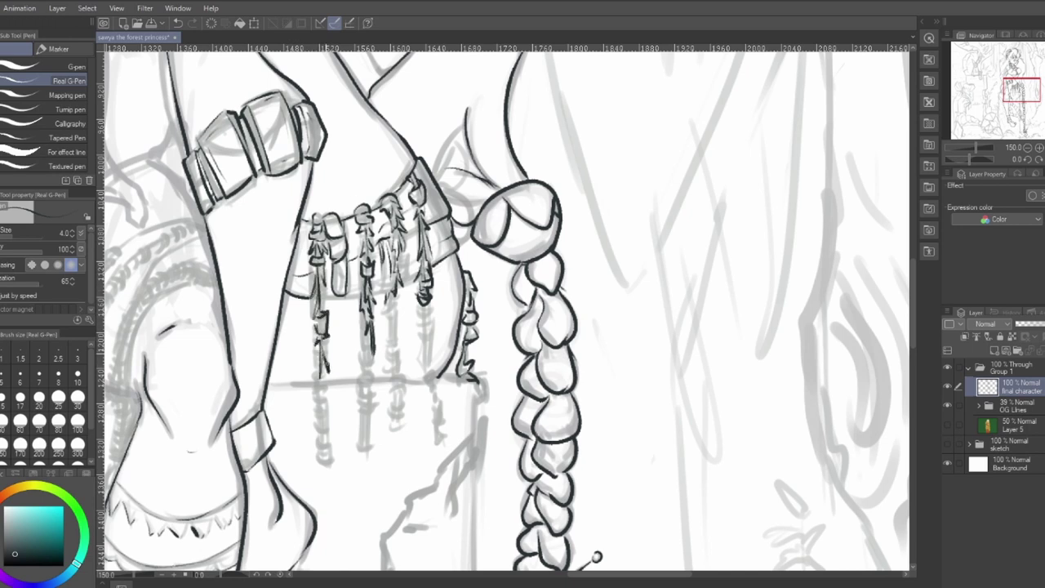
# - Ink the hip wrap's lower edge between the strands and the end of the buttock curve at the seat
pyautogui.moveTo(325, 341); pyautogui.dragTo(327, 366)
pyautogui.moveTo(321, 300); pyautogui.dragTo(364, 297)
pyautogui.moveTo(399, 290); pyautogui.dragTo(417, 281)
pyautogui.scroll(-3, 388, 205)
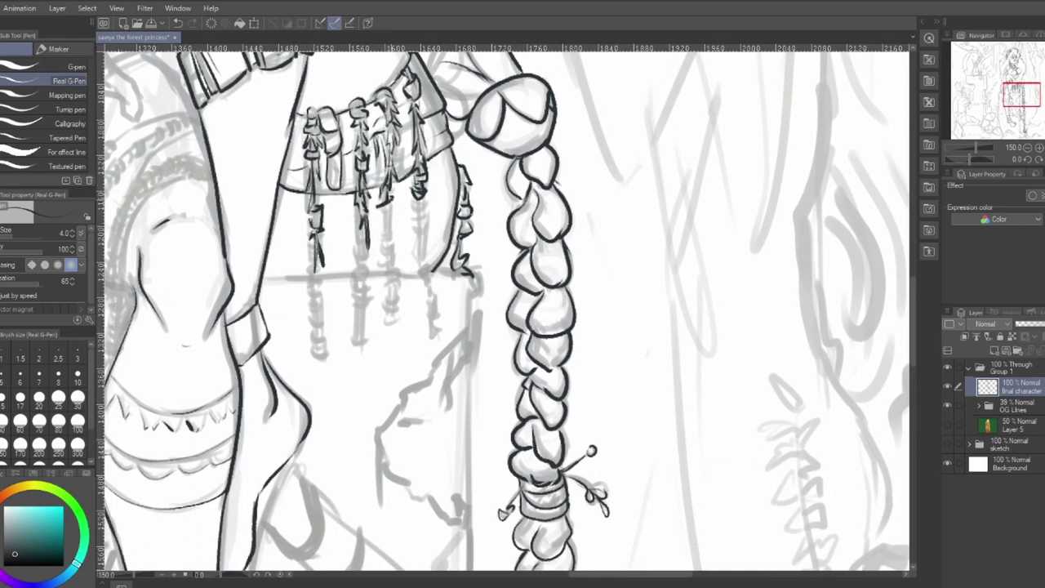
pyautogui.moveTo(381, 206); pyautogui.dragTo(391, 207)
pyautogui.moveTo(433, 271); pyautogui.dragTo(450, 268)
# - Ink the lower length of the long feathery strand in front of the buttock, down past the seat edge
pyautogui.press('e')
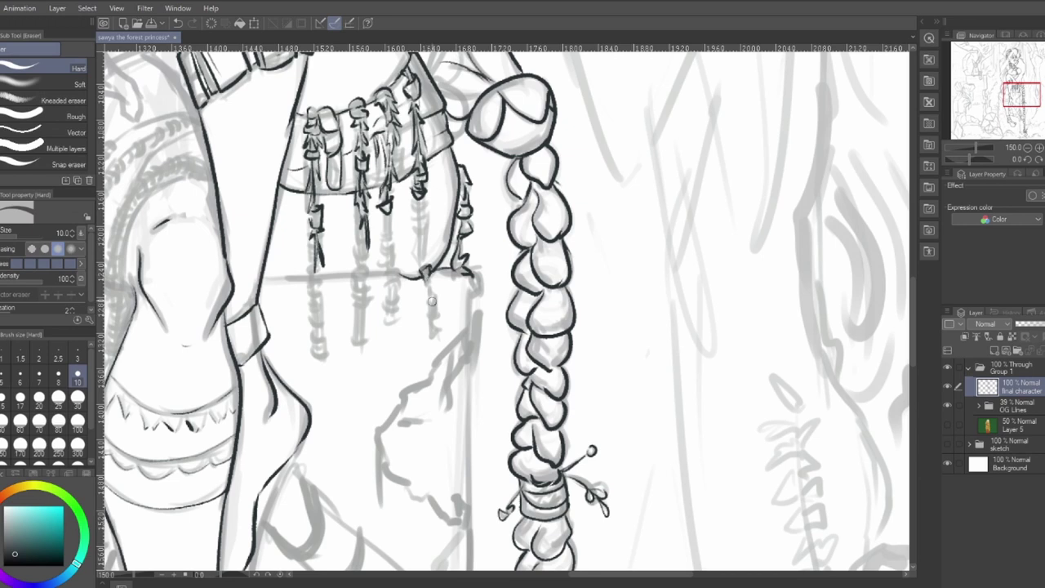
pyautogui.press('p')
pyautogui.moveTo(426, 283); pyautogui.dragTo(435, 351)
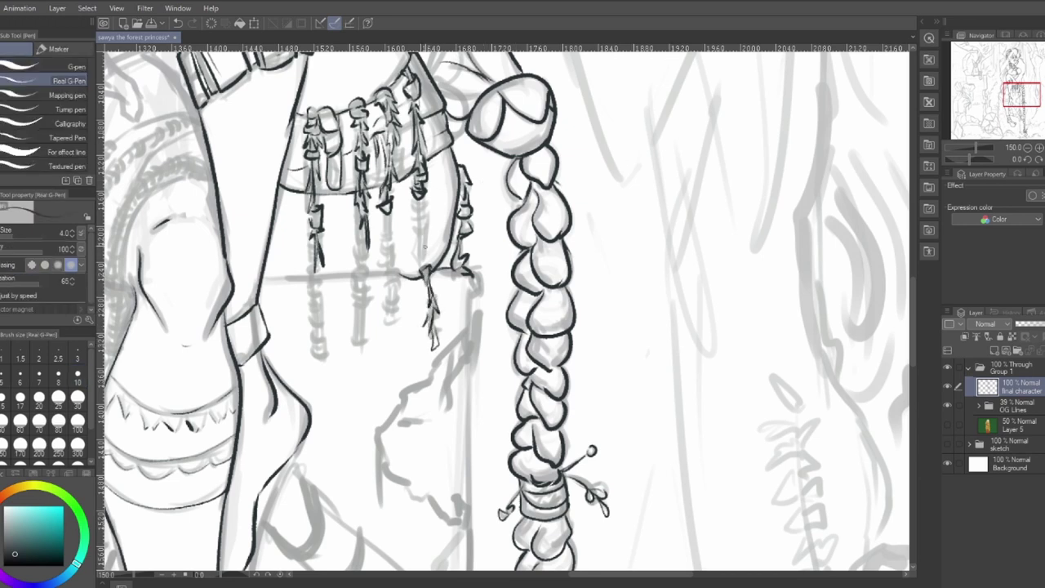
pyautogui.moveTo(420, 203)
pyautogui.mouseDown()
pyautogui.moveTo(413, 227)
pyautogui.moveTo(428, 266)
pyautogui.mouseUp()
pyautogui.moveTo(413, 240); pyautogui.dragTo(418, 256)
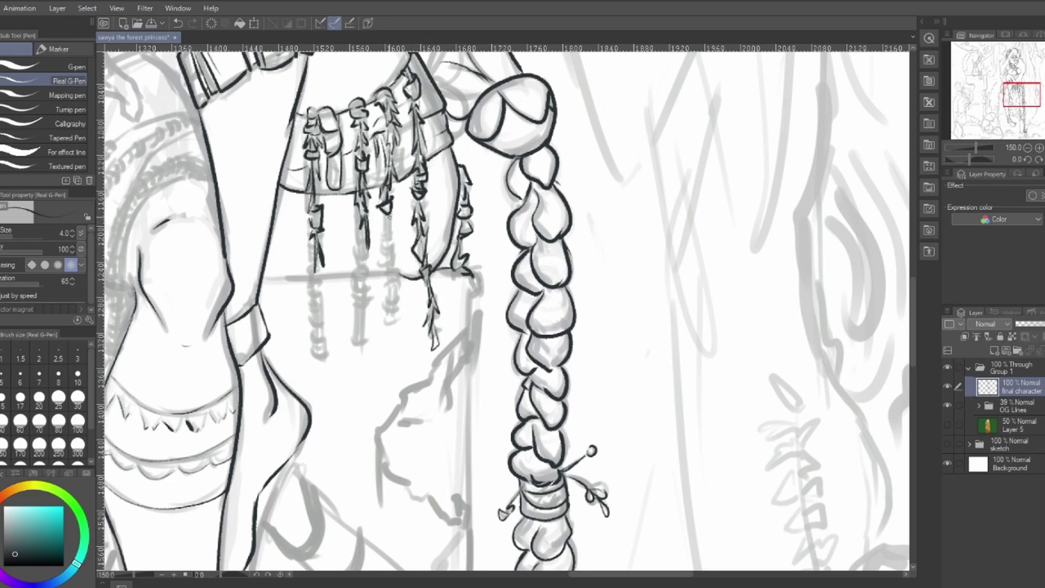
# - Extend the neighbouring feathery strand with its small knots and leaves to its pointed tip below the seat edge
pyautogui.moveTo(387, 213)
pyautogui.mouseDown()
pyautogui.moveTo(384, 272)
pyautogui.moveTo(389, 250)
pyautogui.moveTo(393, 279)
pyautogui.mouseUp()
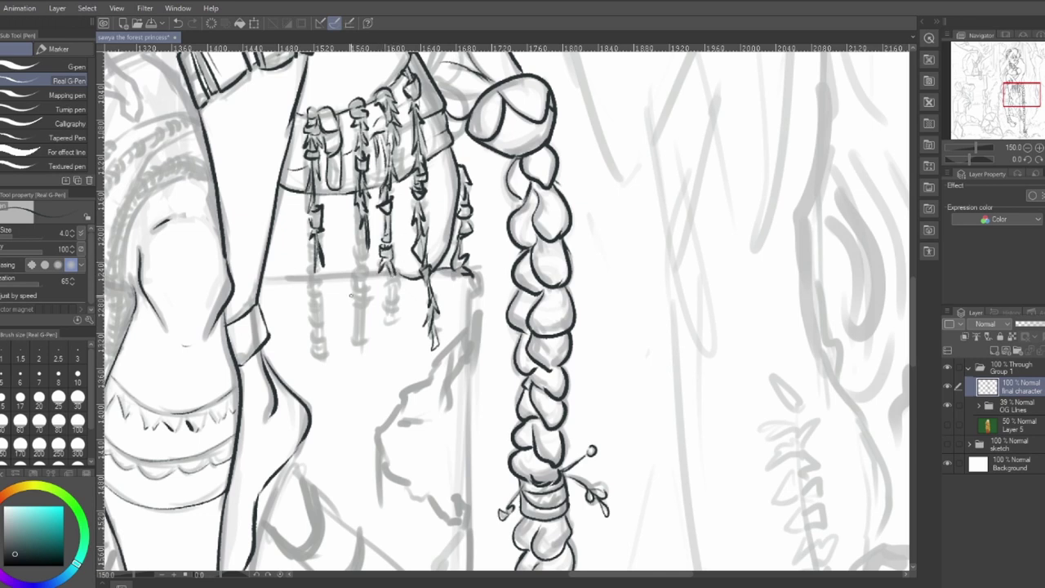
pyautogui.moveTo(389, 237); pyautogui.dragTo(397, 245)
pyautogui.moveTo(401, 286)
pyautogui.mouseDown()
pyautogui.moveTo(408, 236)
pyautogui.moveTo(391, 236)
pyautogui.mouseUp()
pyautogui.moveTo(395, 219); pyautogui.dragTo(392, 251)
pyautogui.moveTo(392, 248); pyautogui.dragTo(400, 289)
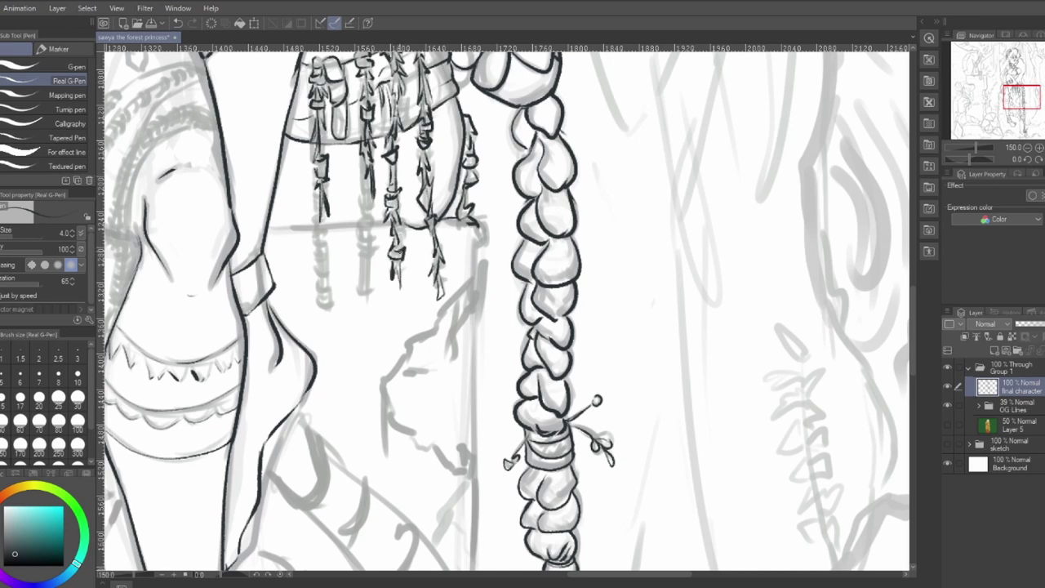
pyautogui.moveTo(400, 220); pyautogui.dragTo(402, 237)
# - Ink the lower half of the middle feathery strand down to its blunt end
pyautogui.moveTo(360, 160); pyautogui.dragTo(367, 261)
pyautogui.moveTo(367, 269); pyautogui.dragTo(360, 294)
pyautogui.moveTo(359, 291); pyautogui.dragTo(370, 293)
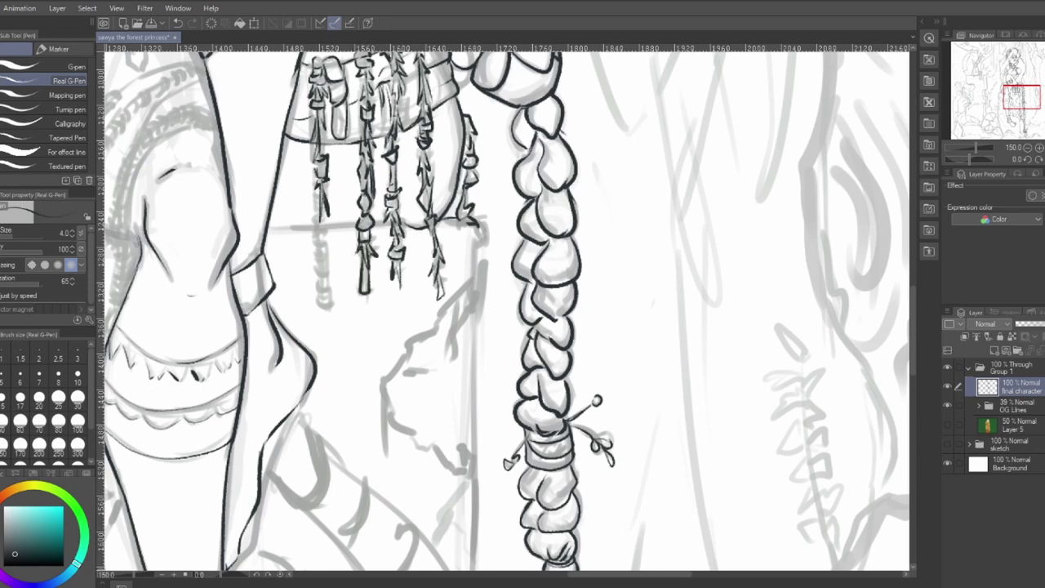
# - Ink the seat's top edge behind the strands and finish the leftmost feathery strand down to its tip
pyautogui.moveTo(281, 326); pyautogui.dragTo(428, 458)
pyautogui.moveTo(420, 358); pyautogui.dragTo(541, 355)
pyautogui.moveTo(462, 349)
pyautogui.mouseDown()
pyautogui.moveTo(470, 351)
pyautogui.moveTo(462, 349)
pyautogui.mouseUp()
pyautogui.moveTo(461, 275); pyautogui.dragTo(462, 288)
pyautogui.moveTo(463, 308); pyautogui.dragTo(476, 411)
pyautogui.moveTo(462, 359); pyautogui.dragTo(472, 385)
pyautogui.moveTo(471, 400); pyautogui.dragTo(477, 452)
pyautogui.moveTo(453, 245)
pyautogui.mouseDown()
pyautogui.moveTo(496, 352)
pyautogui.moveTo(430, 400)
pyautogui.moveTo(627, 329)
pyautogui.mouseUp()
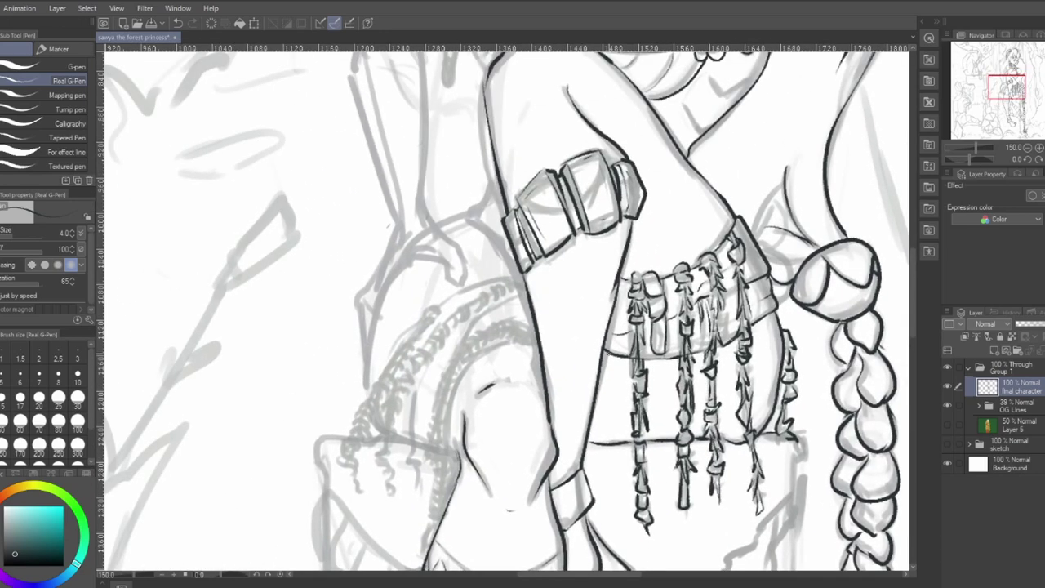
# - Ink the far arm's outline with its armband and the chest contour beside the knee, undoing one misplaced stroke
pyautogui.moveTo(471, 174); pyautogui.dragTo(420, 374)
pyautogui.moveTo(476, 129)
pyautogui.mouseDown()
pyautogui.moveTo(413, 237)
pyautogui.moveTo(436, 270)
pyautogui.mouseUp()
pyautogui.hotkey('ctrl', 'z')
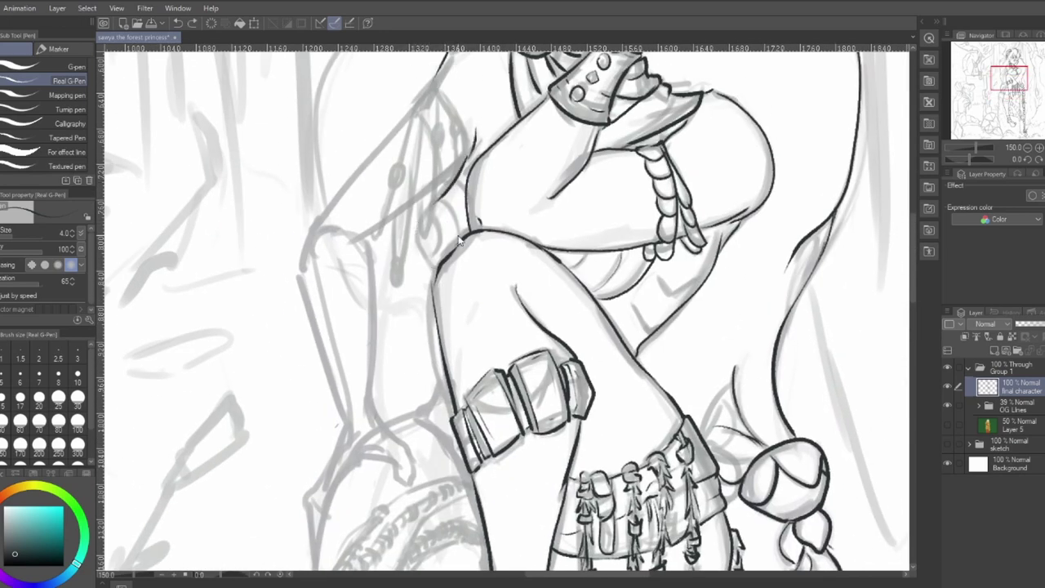
pyautogui.moveTo(447, 192)
pyautogui.mouseDown()
pyautogui.moveTo(420, 216)
pyautogui.moveTo(437, 274)
pyautogui.mouseUp()
pyautogui.moveTo(469, 98)
pyautogui.mouseDown()
pyautogui.moveTo(462, 155)
pyautogui.moveTo(428, 141)
pyautogui.moveTo(438, 238)
pyautogui.mouseUp()
pyautogui.moveTo(435, 237); pyautogui.dragTo(464, 210)
pyautogui.moveTo(427, 138)
pyautogui.mouseDown()
pyautogui.moveTo(465, 207)
pyautogui.moveTo(377, 276)
pyautogui.moveTo(323, 282)
pyautogui.mouseUp()
pyautogui.moveTo(410, 155)
pyautogui.mouseDown()
pyautogui.moveTo(302, 282)
pyautogui.moveTo(333, 445)
pyautogui.mouseUp()
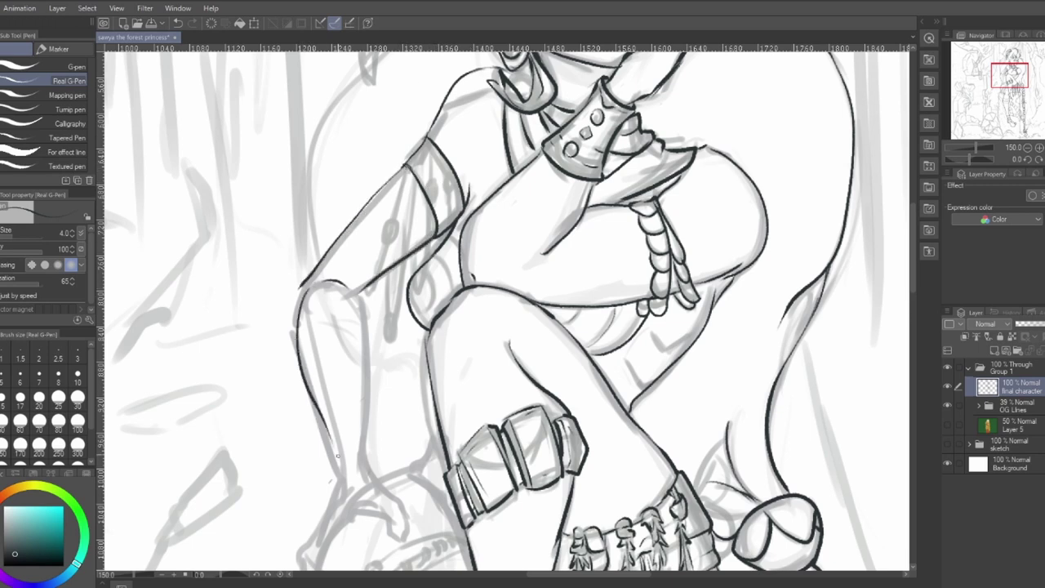
# - Ink the far forearm's inner line, the folds at the chest, and a contour line under the thigh
pyautogui.moveTo(346, 289)
pyautogui.mouseDown()
pyautogui.moveTo(361, 406)
pyautogui.moveTo(369, 472)
pyautogui.mouseUp()
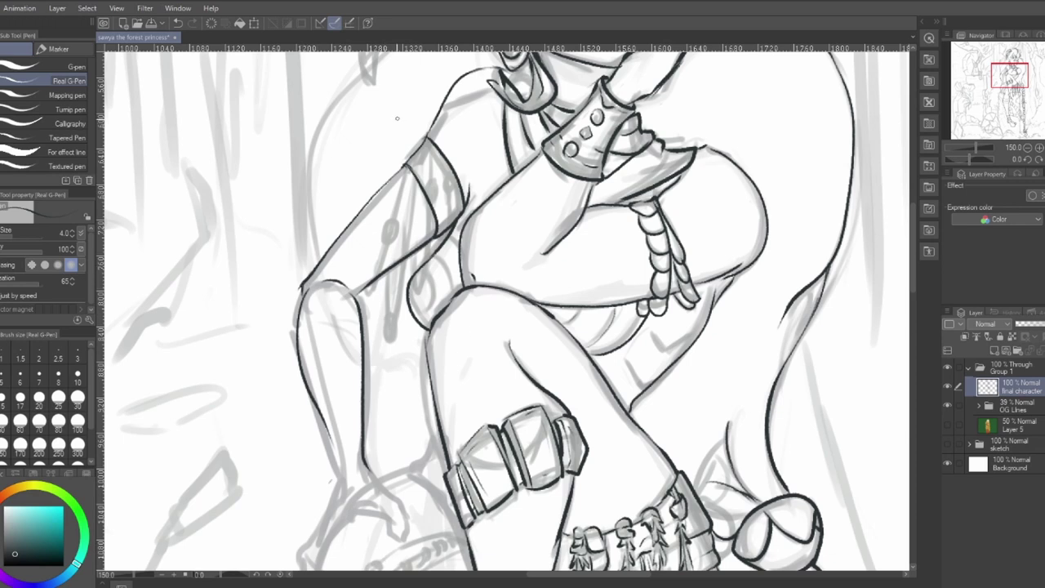
pyautogui.moveTo(422, 270)
pyautogui.mouseDown()
pyautogui.moveTo(434, 291)
pyautogui.moveTo(425, 315)
pyautogui.mouseUp()
pyautogui.moveTo(437, 253); pyautogui.dragTo(450, 292)
pyautogui.moveTo(449, 235); pyautogui.dragTo(462, 254)
pyautogui.moveTo(665, 330); pyautogui.dragTo(630, 388)
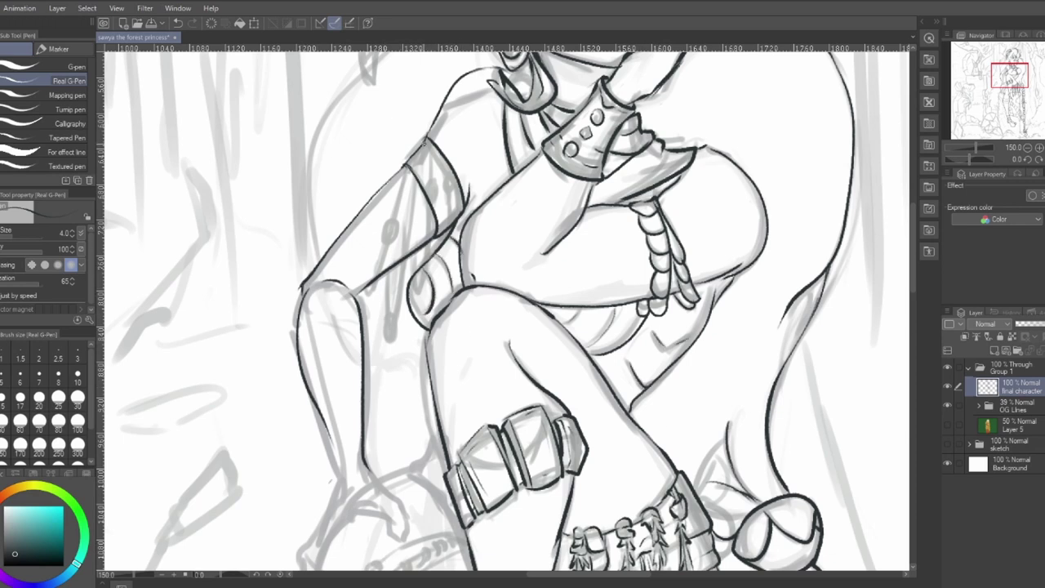
# - Ink the long feathers hanging from the far armband and add the small dark beads on them
pyautogui.moveTo(426, 141)
pyautogui.mouseDown()
pyautogui.moveTo(432, 190)
pyautogui.moveTo(419, 289)
pyautogui.moveTo(422, 173)
pyautogui.moveTo(387, 330)
pyautogui.moveTo(405, 208)
pyautogui.moveTo(376, 306)
pyautogui.mouseUp()
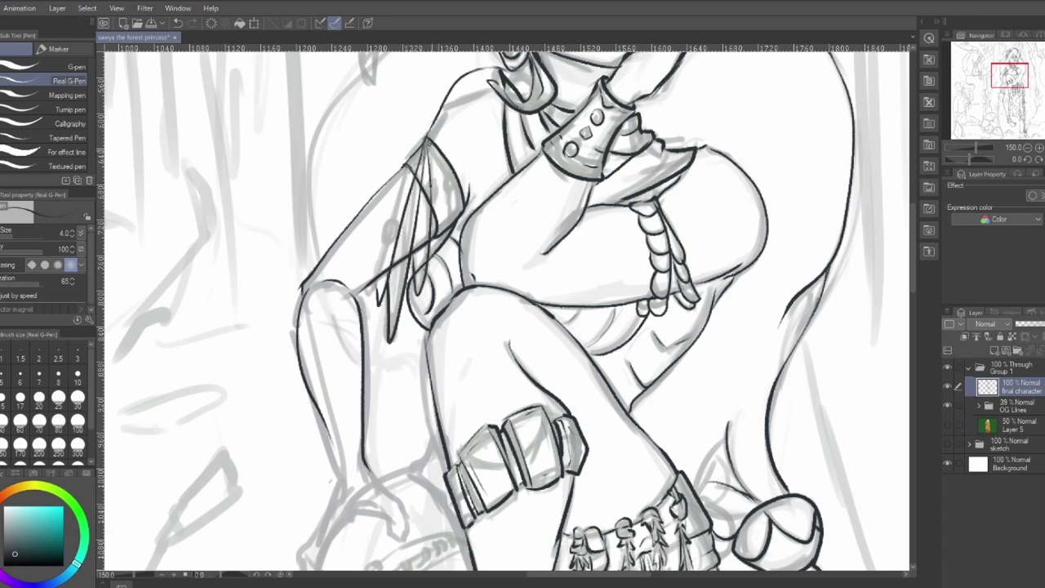
pyautogui.moveTo(428, 141)
pyautogui.mouseDown()
pyautogui.moveTo(449, 245)
pyautogui.moveTo(435, 251)
pyautogui.mouseUp()
pyautogui.moveTo(405, 202); pyautogui.dragTo(402, 220)
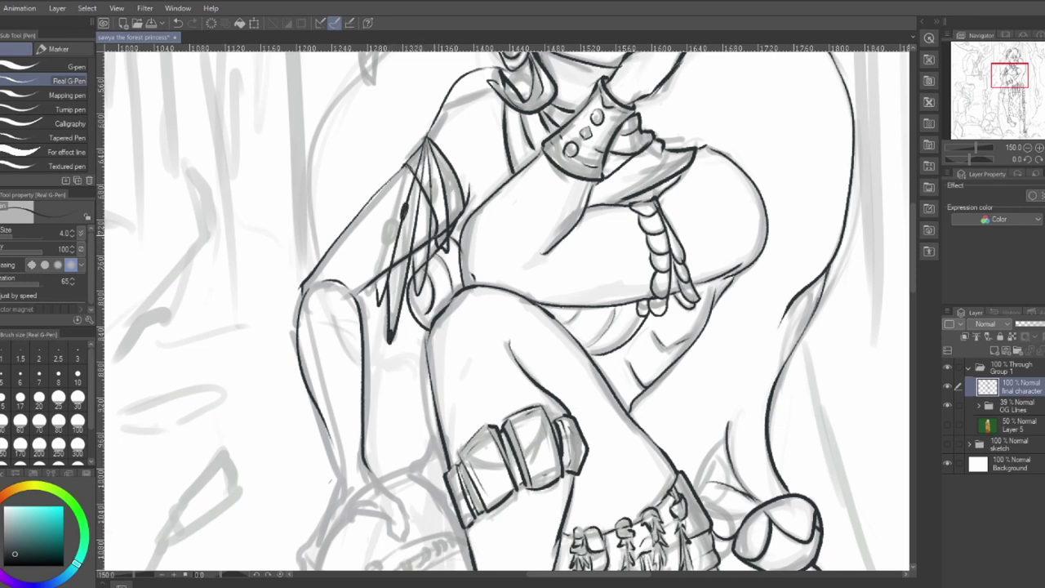
pyautogui.moveTo(441, 174); pyautogui.dragTo(445, 187)
# - With the Hard eraser at size 6, erase small highlights in the two dark feather beads
pyautogui.press('e')
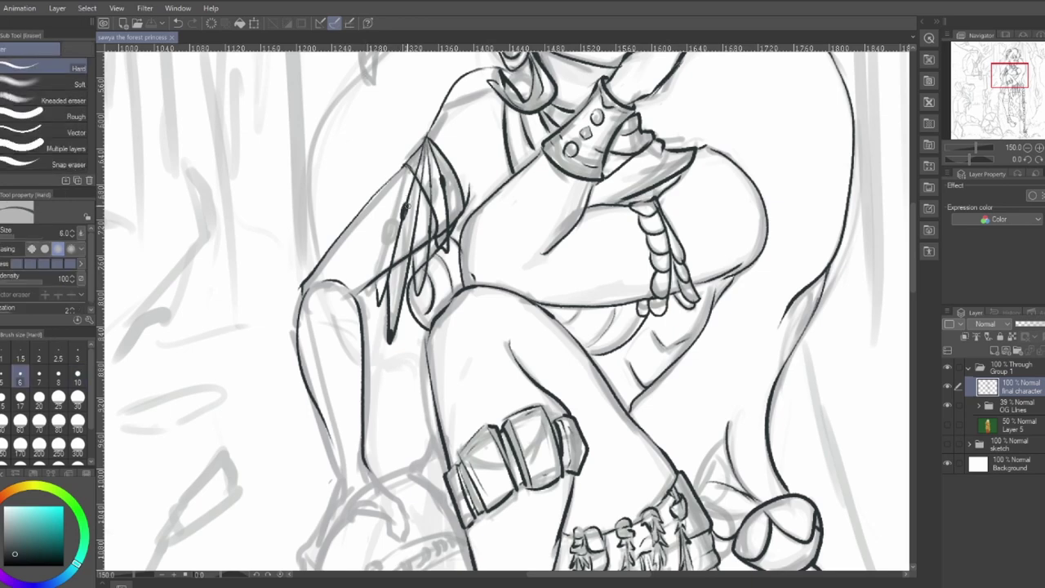
pyautogui.moveTo(406, 206); pyautogui.dragTo(404, 215)
pyautogui.moveTo(442, 173); pyautogui.dragTo(444, 183)
# - Ink the waist contour behind the knee, the far thigh's top and the outer edge below the wrist, undoing the last stroke
pyautogui.hotkey('ctrl', '0')
pyautogui.scroll(4, 375, 533)
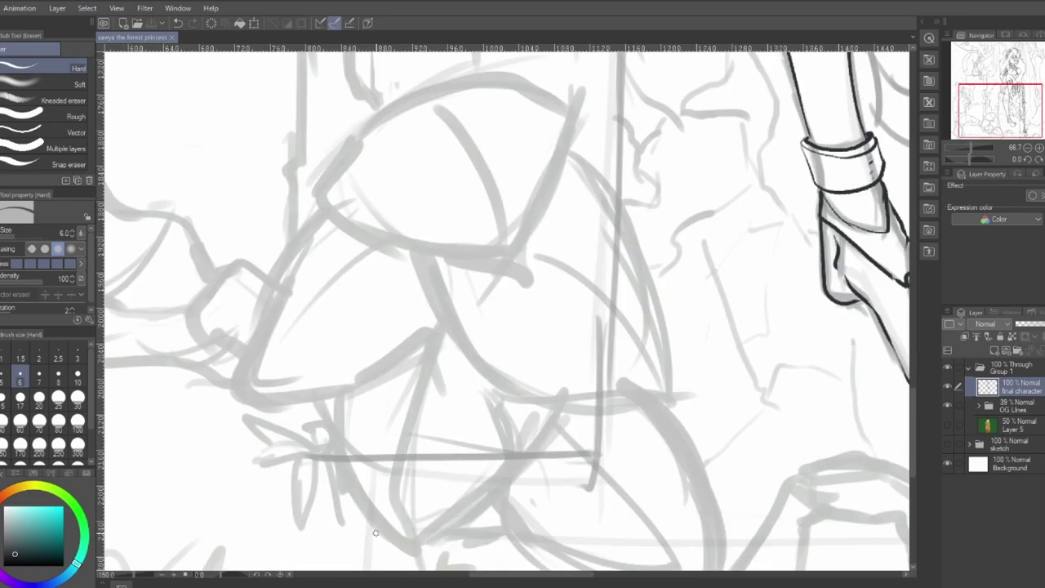
pyautogui.moveTo(640, 61); pyautogui.dragTo(225, 564)
pyautogui.moveTo(199, 346); pyautogui.dragTo(196, 528)
pyautogui.moveTo(155, 307); pyautogui.dragTo(156, 469)
pyautogui.press('p')
pyautogui.moveTo(393, 268)
pyautogui.mouseDown()
pyautogui.moveTo(361, 308)
pyautogui.moveTo(404, 348)
pyautogui.mouseUp()
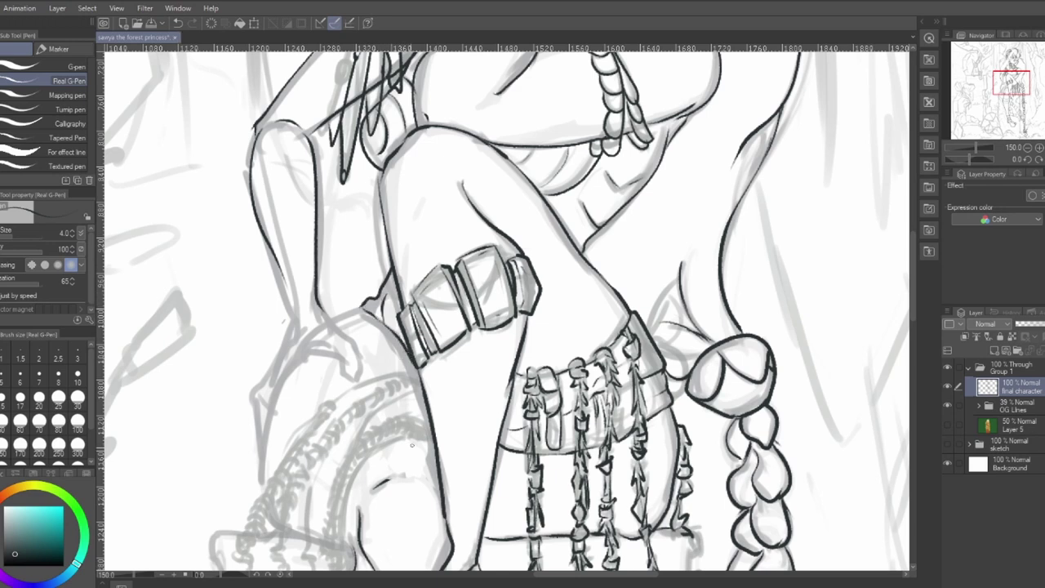
pyautogui.moveTo(364, 308); pyautogui.dragTo(328, 323)
pyautogui.moveTo(284, 279)
pyautogui.mouseDown()
pyautogui.moveTo(293, 315)
pyautogui.moveTo(264, 361)
pyautogui.moveTo(264, 390)
pyautogui.mouseUp()
pyautogui.moveTo(263, 388)
pyautogui.mouseDown()
pyautogui.moveTo(263, 458)
pyautogui.moveTo(277, 384)
pyautogui.mouseUp()
pyautogui.hotkey('ctrl', 'z')
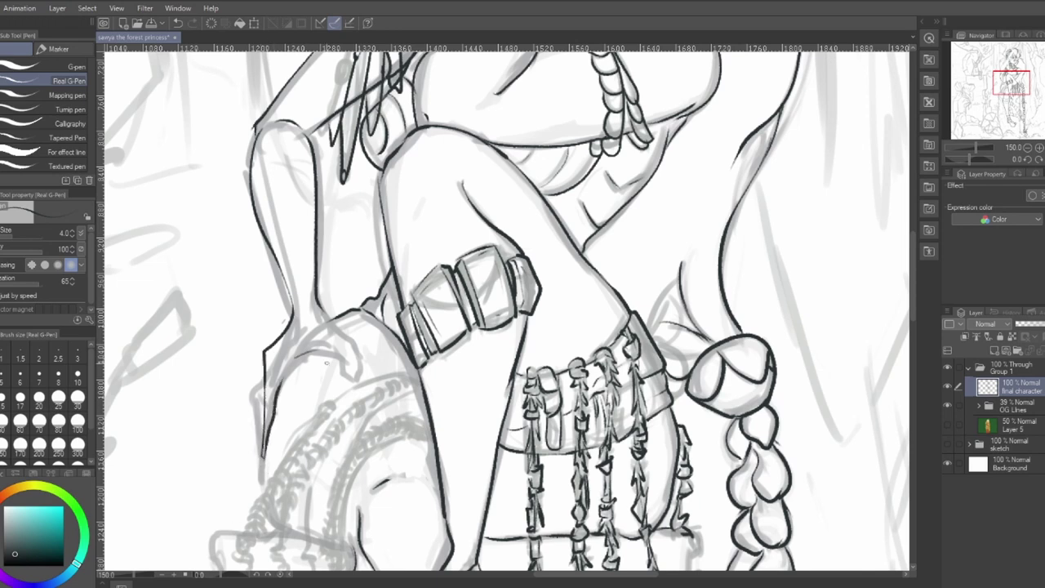
# - Ink the far hand resting on the thigh, including its fingers, and the thigh contour beneath it
pyautogui.moveTo(305, 328); pyautogui.dragTo(295, 349)
pyautogui.moveTo(324, 313); pyautogui.dragTo(363, 374)
pyautogui.moveTo(303, 352)
pyautogui.mouseDown()
pyautogui.moveTo(367, 375)
pyautogui.moveTo(371, 368)
pyautogui.moveTo(353, 374)
pyautogui.moveTo(293, 358)
pyautogui.moveTo(264, 458)
pyautogui.mouseUp()
pyautogui.press('e')
pyautogui.press('p')
# - Erase the stray line below the far hand and ink the thigh's outer edge running down from it
pyautogui.press('e')
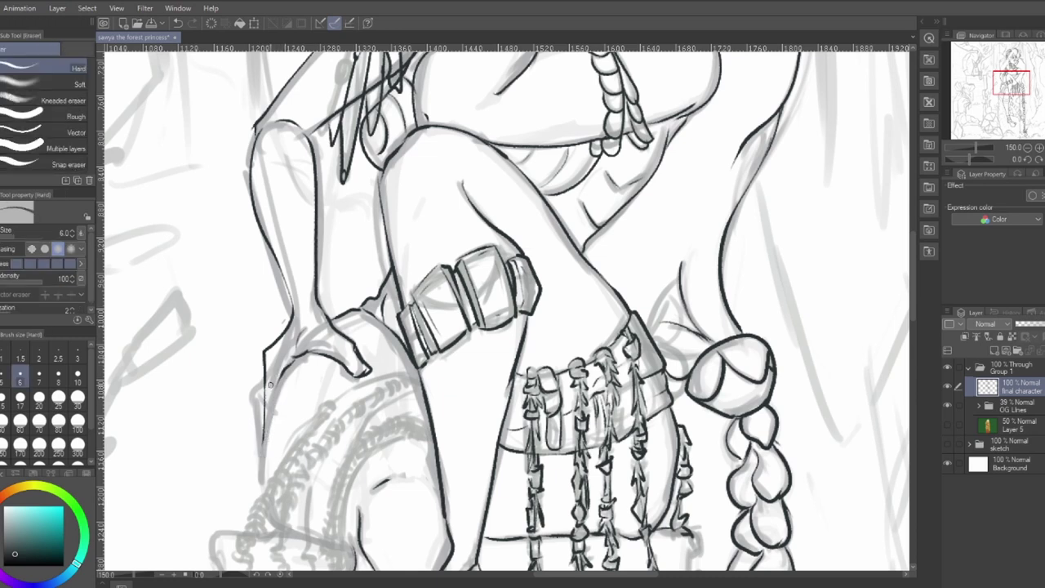
pyautogui.moveTo(266, 394); pyautogui.dragTo(261, 446)
pyautogui.press('p')
pyautogui.moveTo(265, 390); pyautogui.dragTo(267, 423)
pyautogui.moveTo(278, 383); pyautogui.dragTo(261, 491)
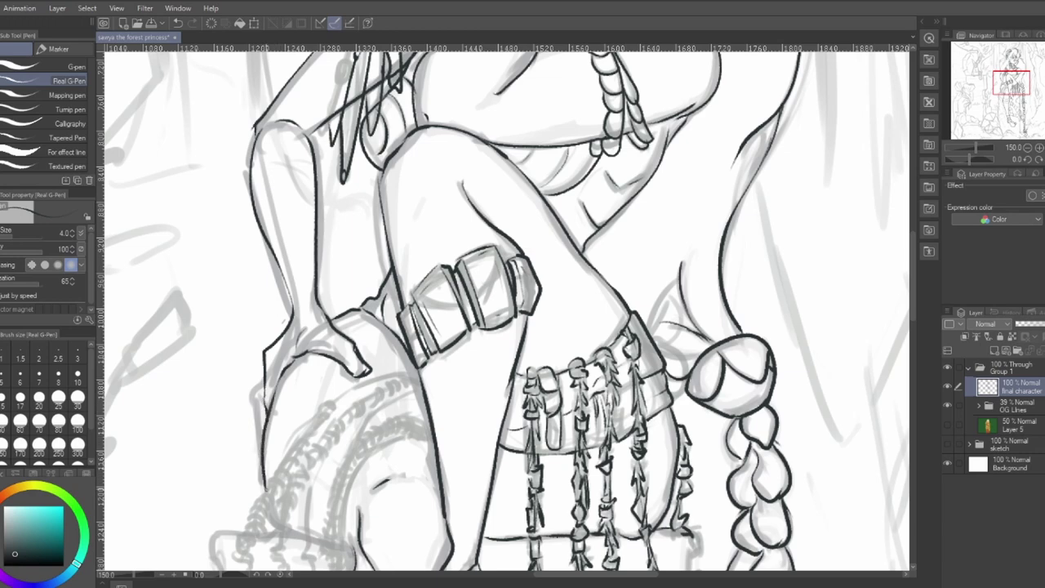
# - Retouch the thigh's inner edge and ink its underside from the outer edge across to the lower leg
pyautogui.moveTo(481, 383); pyautogui.dragTo(459, 502)
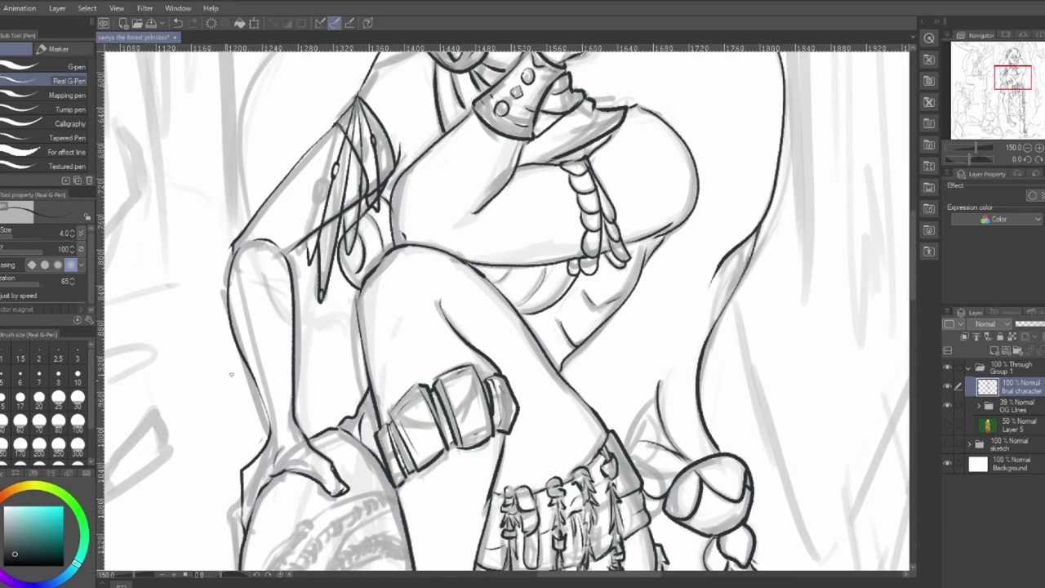
pyautogui.press('e')
pyautogui.press('p')
pyautogui.scroll(-2, 442, 436)
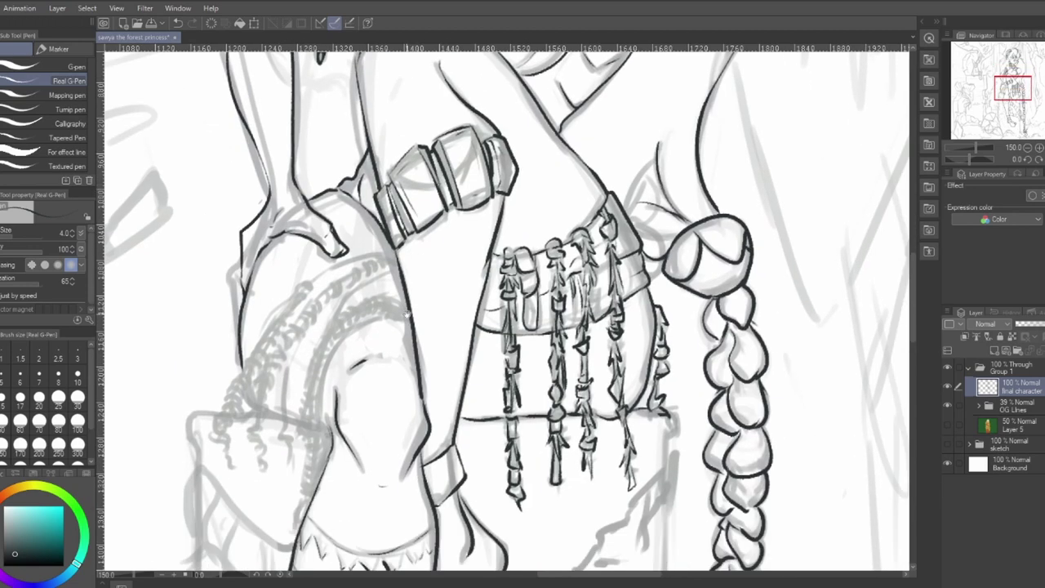
pyautogui.moveTo(406, 314); pyautogui.dragTo(409, 336)
pyautogui.moveTo(241, 389)
pyautogui.mouseDown()
pyautogui.moveTo(258, 428)
pyautogui.moveTo(338, 452)
pyautogui.mouseUp()
pyautogui.press('e')
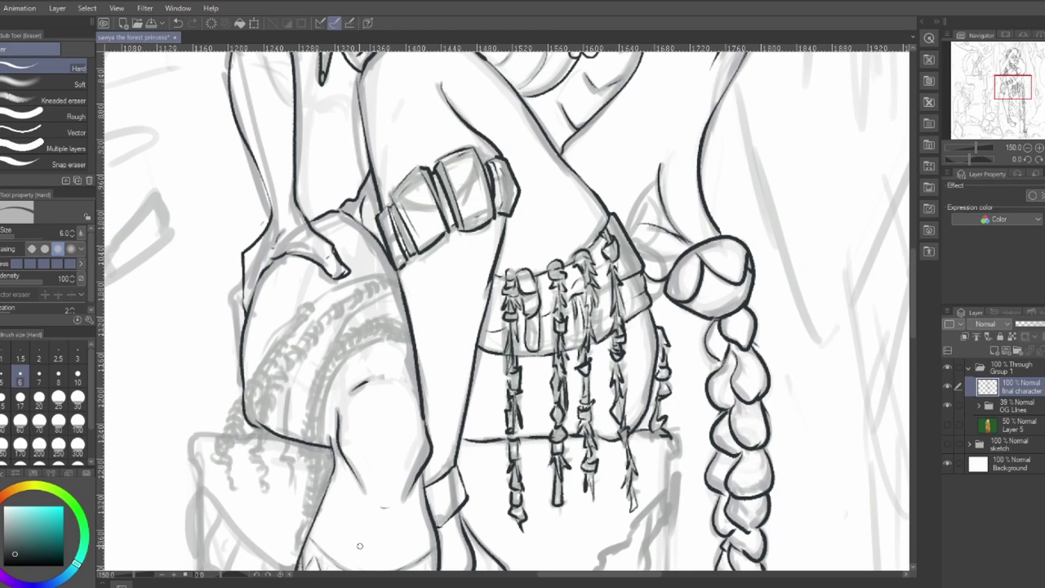
# - Toggle the OG Lines folder's visibility to examine the inked figure alone and against the sketch
pyautogui.click(948, 406)
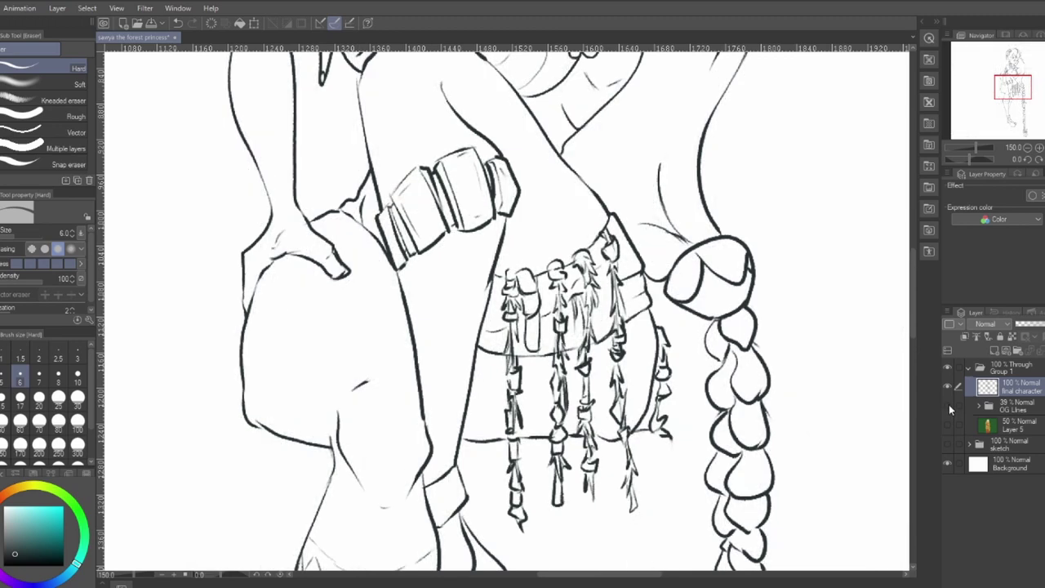
pyautogui.hotkey('ctrl', '0')
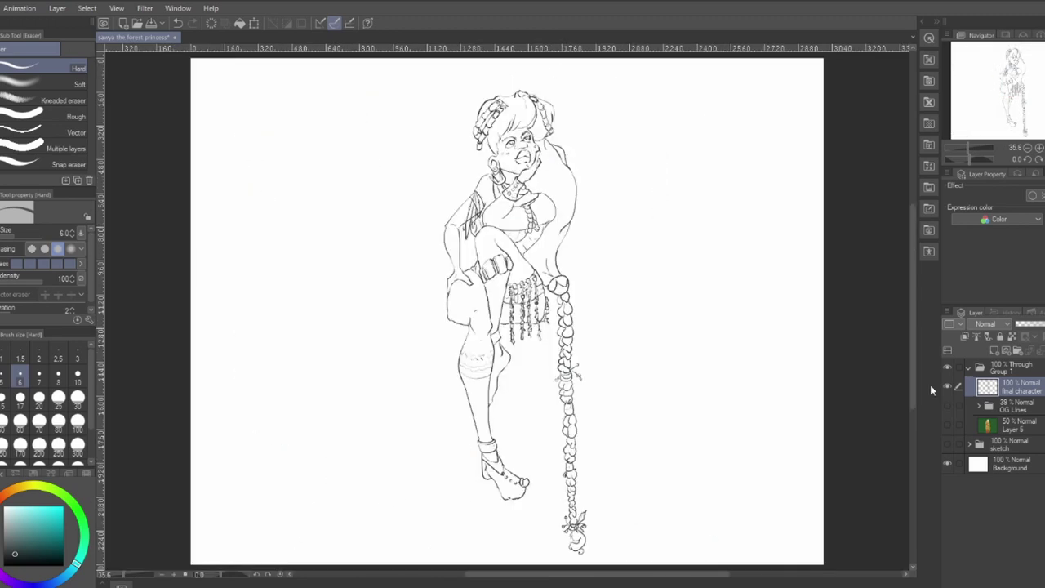
pyautogui.scroll(1, 816, 404)
pyautogui.keyDown('space'); pyautogui.moveTo(245, 307); pyautogui.dragTo(250, 360); pyautogui.keyUp('space')
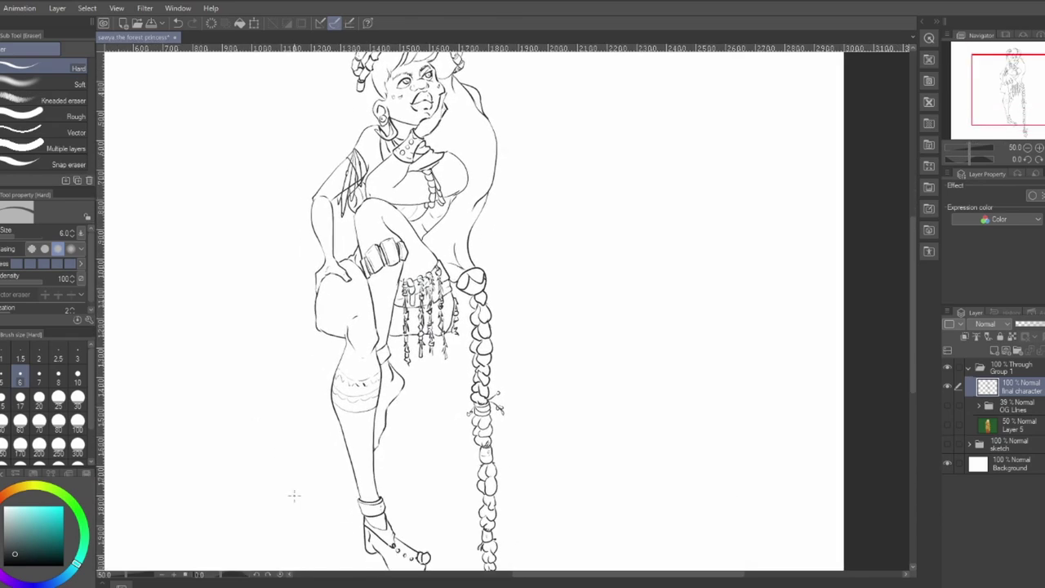
pyautogui.click(948, 405)
pyautogui.click(949, 406)
pyautogui.click(948, 405)
pyautogui.scroll(2, 315, 515)
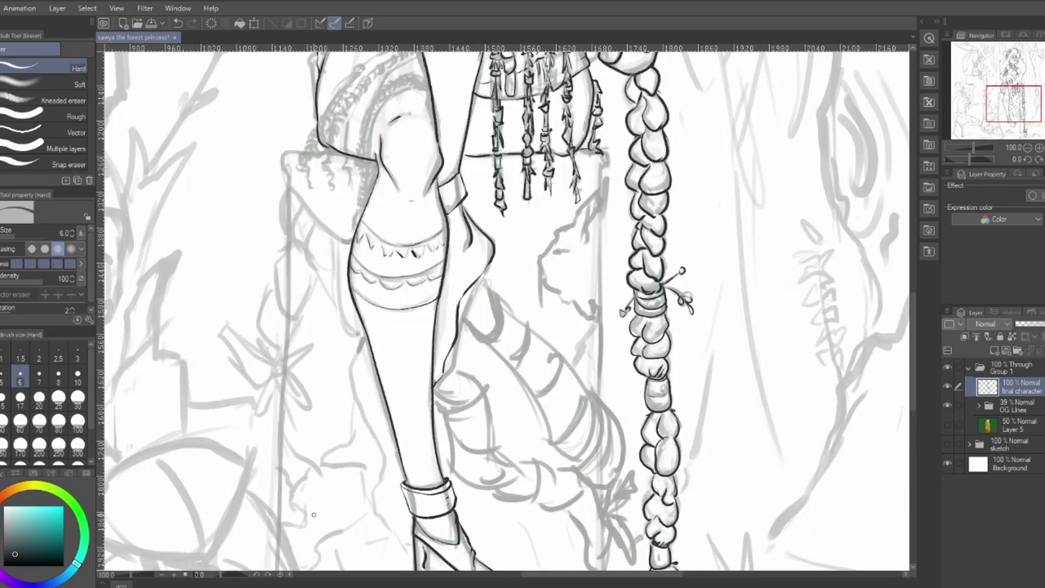
# - Ink the back hair's outer contour behind the far shoulder, then set the pen size to 5 and ink the line inside the arm gap
pyautogui.moveTo(462, 212); pyautogui.dragTo(482, 529)
pyautogui.press('p')
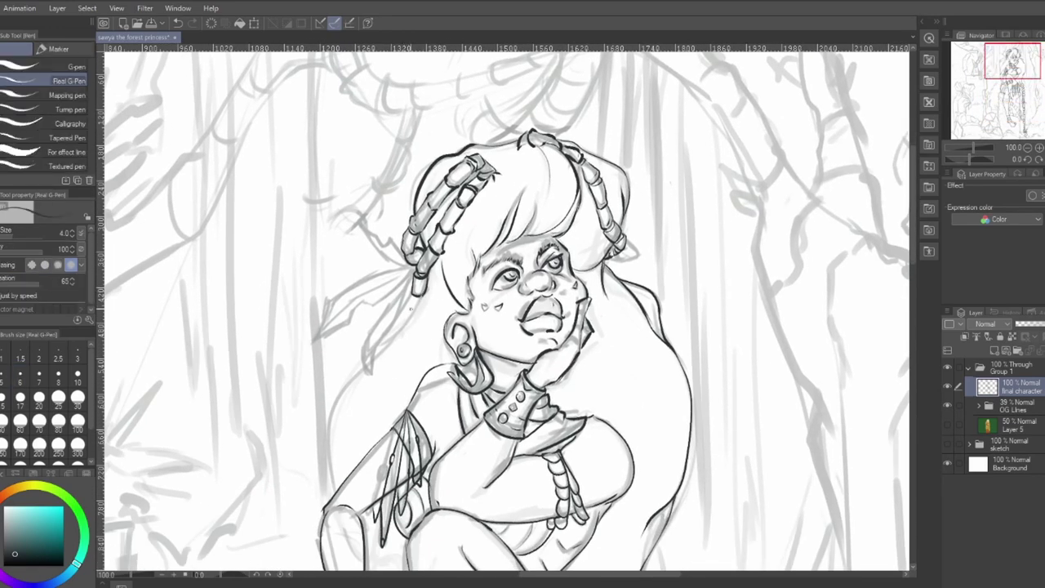
pyautogui.moveTo(423, 296)
pyautogui.mouseDown()
pyautogui.moveTo(342, 393)
pyautogui.moveTo(327, 494)
pyautogui.mouseUp()
pyautogui.scroll(-5, 326, 494)
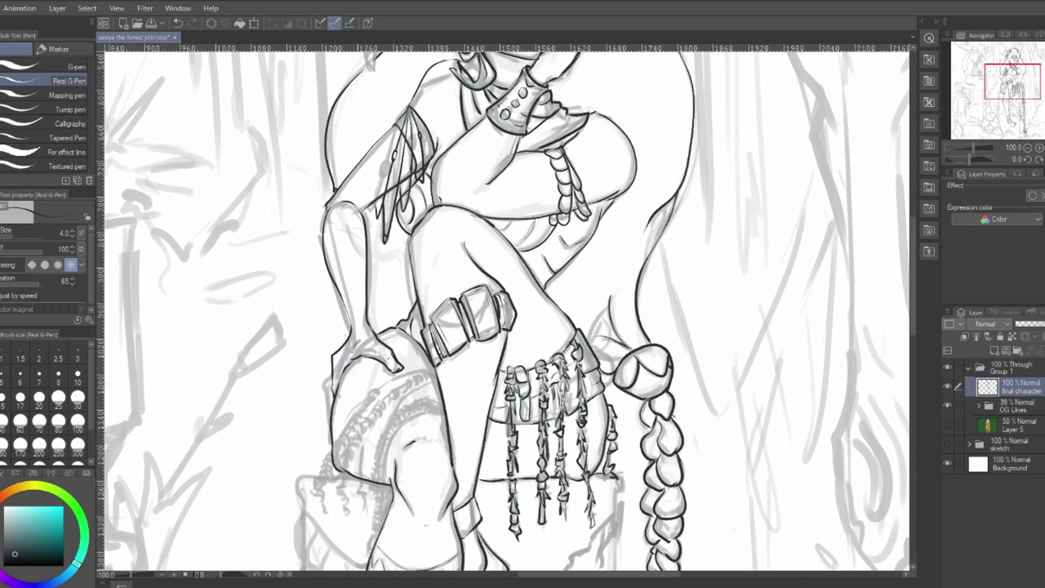
pyautogui.press(']')
pyautogui.moveTo(370, 293); pyautogui.dragTo(377, 311)
# - Ink the three pointed leaves sticking out behind the beaded hair ornament, following the sketch
pyautogui.moveTo(416, 164); pyautogui.dragTo(374, 531)
pyautogui.moveTo(314, 285)
pyautogui.mouseDown()
pyautogui.moveTo(371, 332)
pyautogui.moveTo(346, 306)
pyautogui.moveTo(364, 318)
pyautogui.moveTo(371, 335)
pyautogui.moveTo(270, 405)
pyautogui.moveTo(375, 335)
pyautogui.mouseUp()
pyautogui.moveTo(283, 392)
pyautogui.mouseDown()
pyautogui.moveTo(360, 339)
pyautogui.moveTo(332, 444)
pyautogui.moveTo(374, 351)
pyautogui.mouseUp()
pyautogui.press('e')
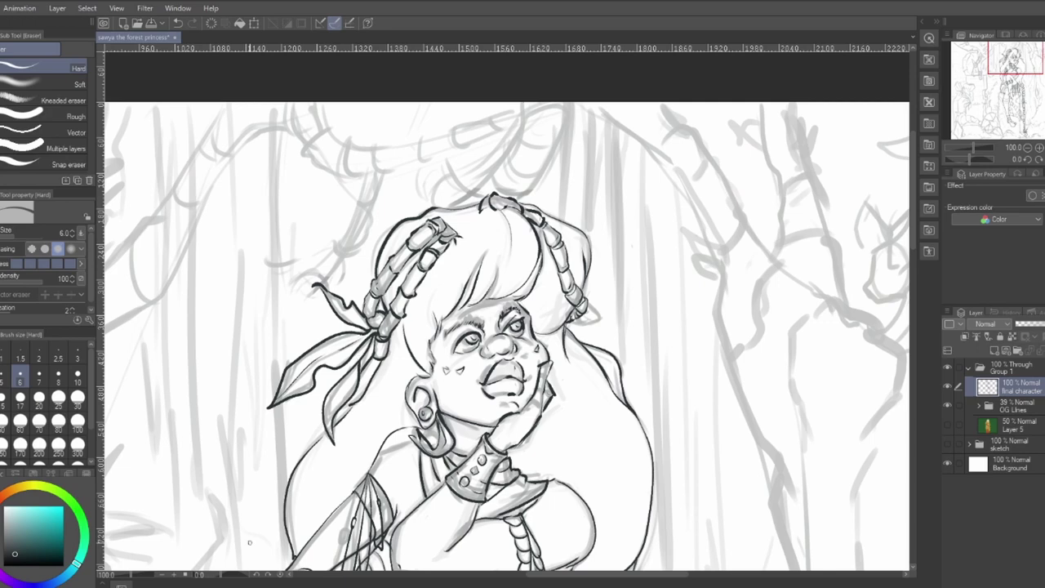
pyautogui.press('p')
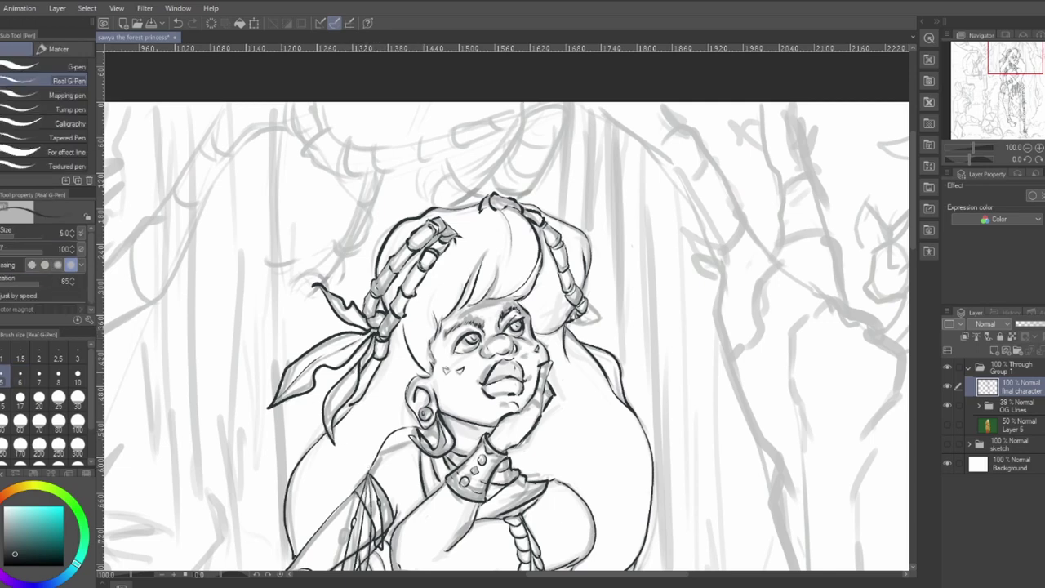
# - Undo the last pen change and save the illustration
pyautogui.moveTo(259, 487); pyautogui.dragTo(216, 302)
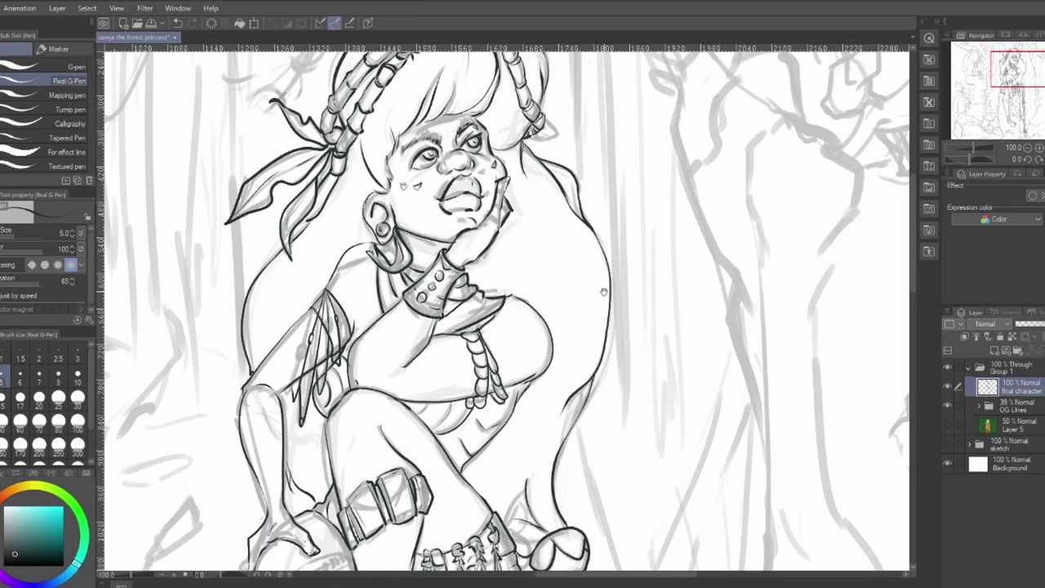
pyautogui.scroll(-5, 604, 292)
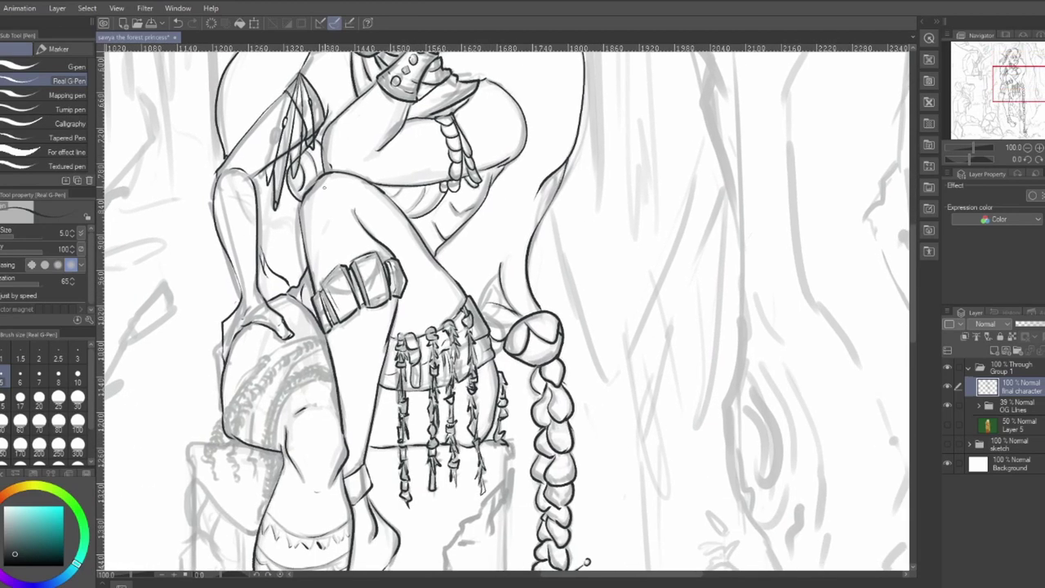
pyautogui.hotkey('ctrl', 'z')
pyautogui.scroll(5, 605, 458)
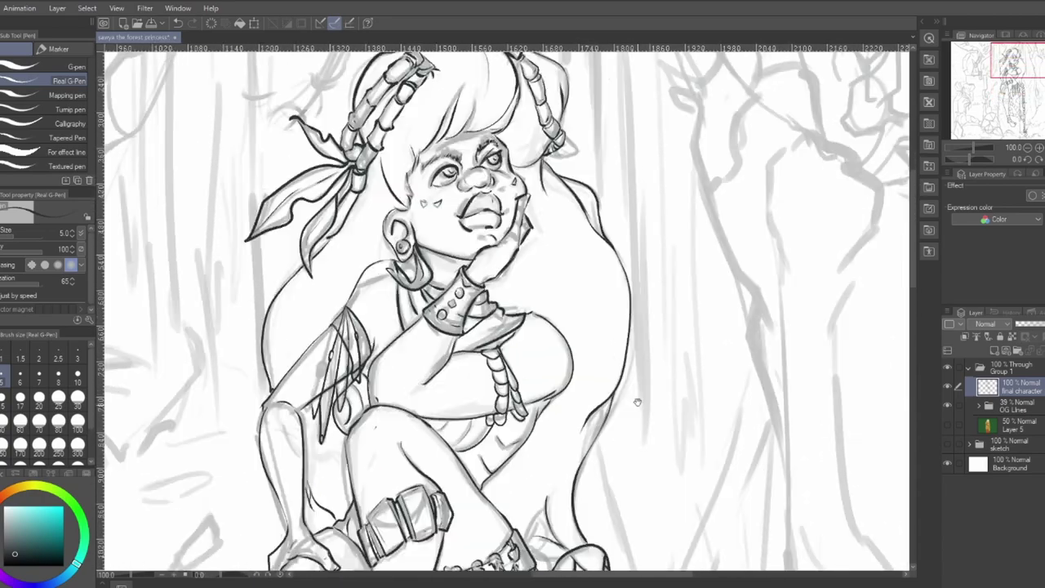
pyautogui.scroll(-6, 638, 402)
pyautogui.scroll(8, 623, 511)
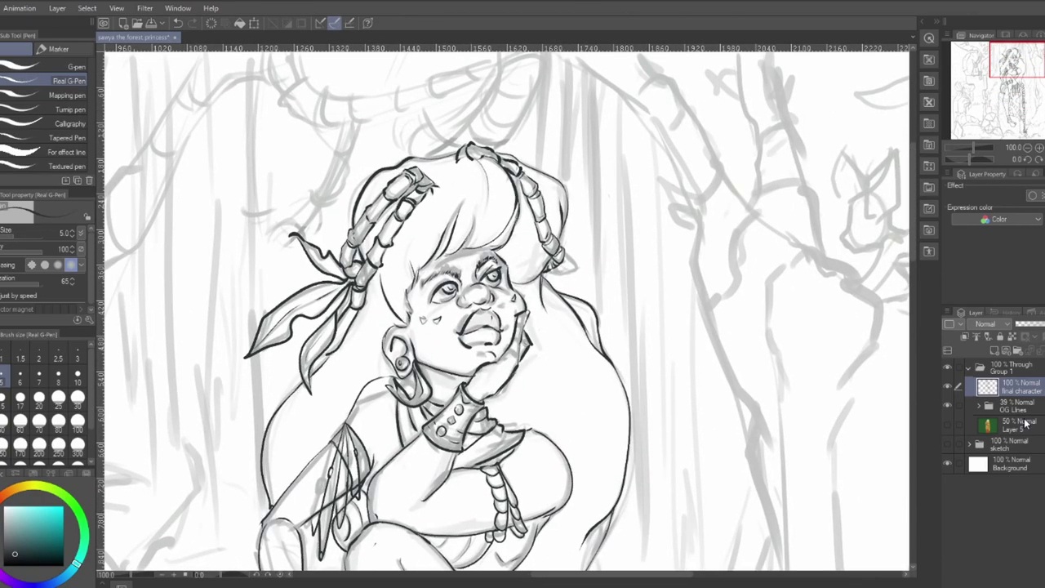
pyautogui.hotkey('ctrl', 's')
pyautogui.hotkey('ctrl', '0')
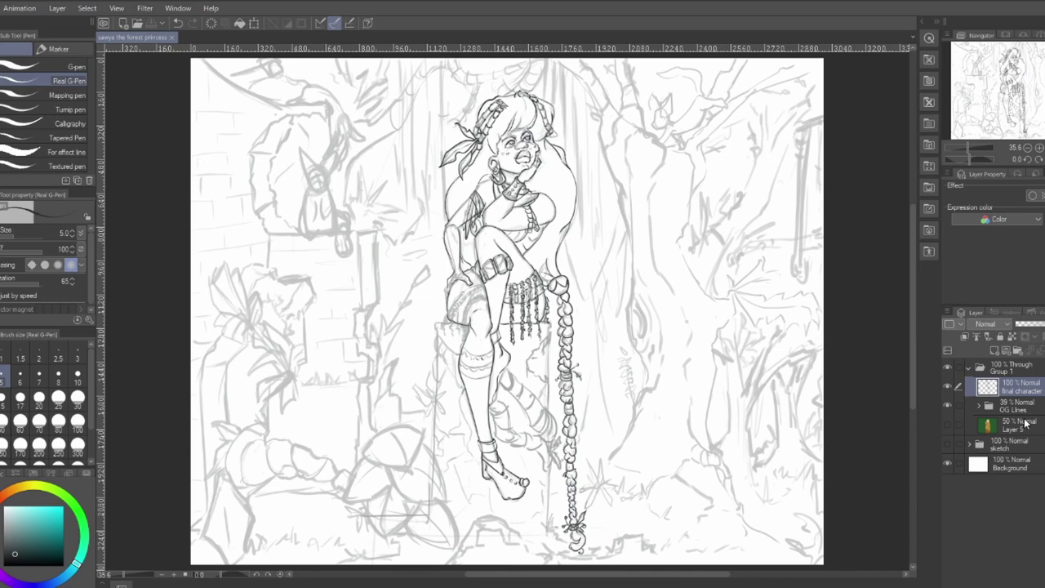
# - Hide the OG Lines folder and examine the clean line art of the head, hair and upper body
pyautogui.click(947, 405)
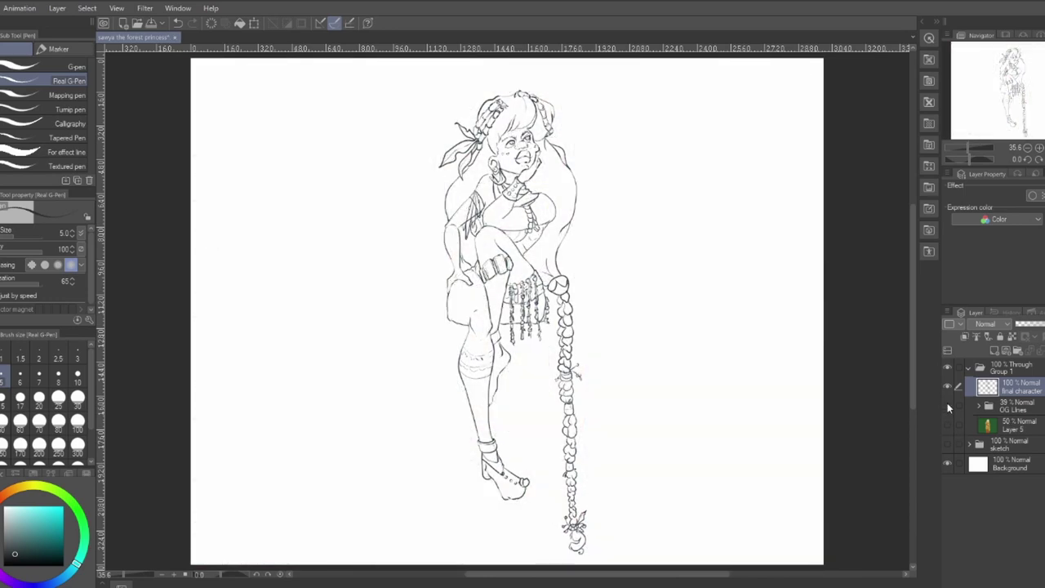
pyautogui.hotkey('ctrl', '+')
pyautogui.hotkey('ctrl', '+')
pyautogui.hotkey('ctrl', '+')
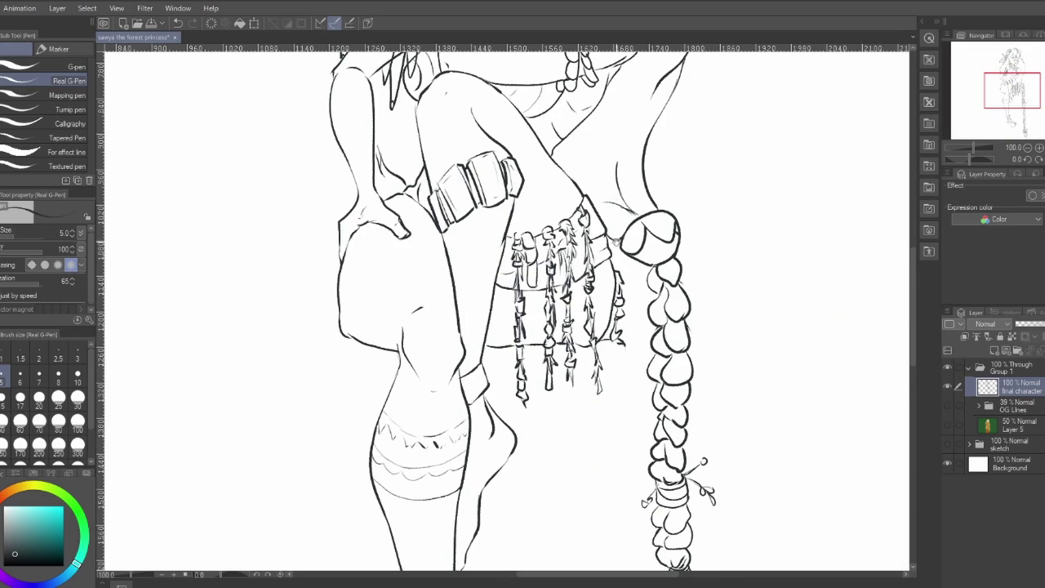
pyautogui.moveTo(615, 105); pyautogui.dragTo(563, 467)
pyautogui.moveTo(524, 347); pyautogui.dragTo(505, 363)
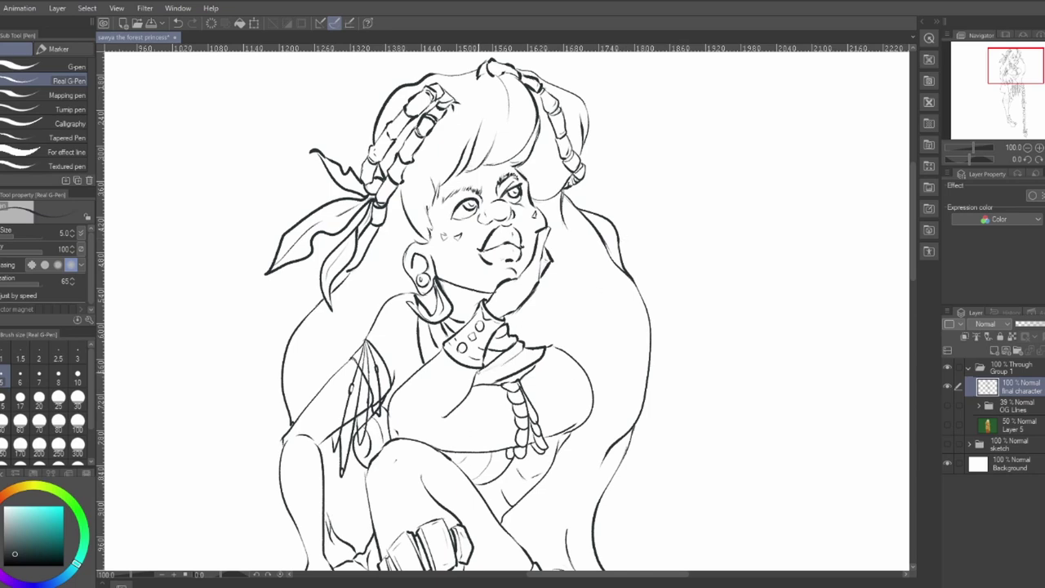
pyautogui.moveTo(566, 280); pyautogui.dragTo(480, 369)
pyautogui.moveTo(617, 314); pyautogui.dragTo(584, 130)
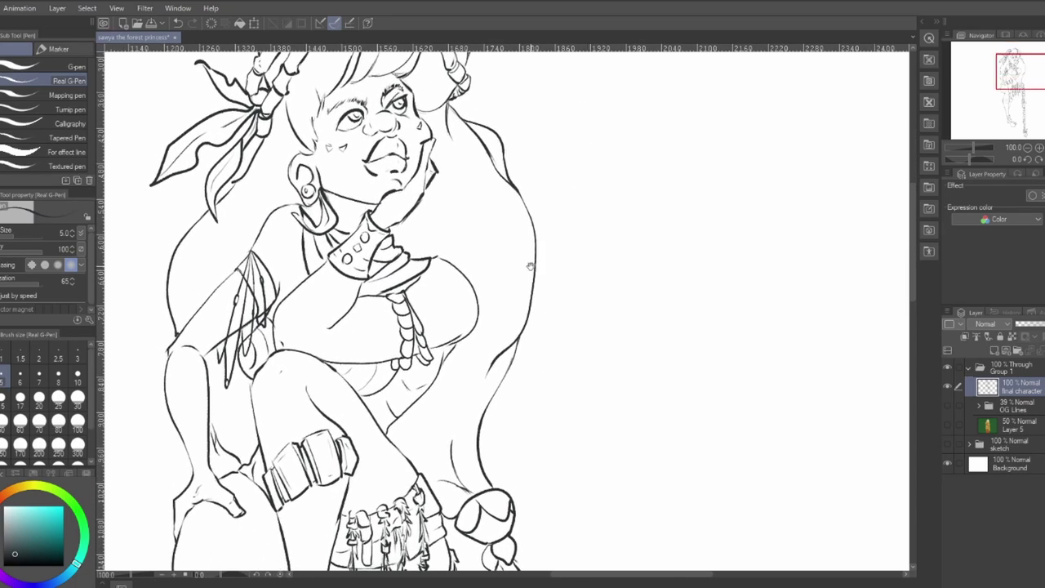
pyautogui.moveTo(530, 266)
pyautogui.mouseDown()
pyautogui.moveTo(482, 303)
pyautogui.moveTo(443, 378)
pyautogui.mouseUp()
pyautogui.moveTo(381, 230); pyautogui.dragTo(401, 243)
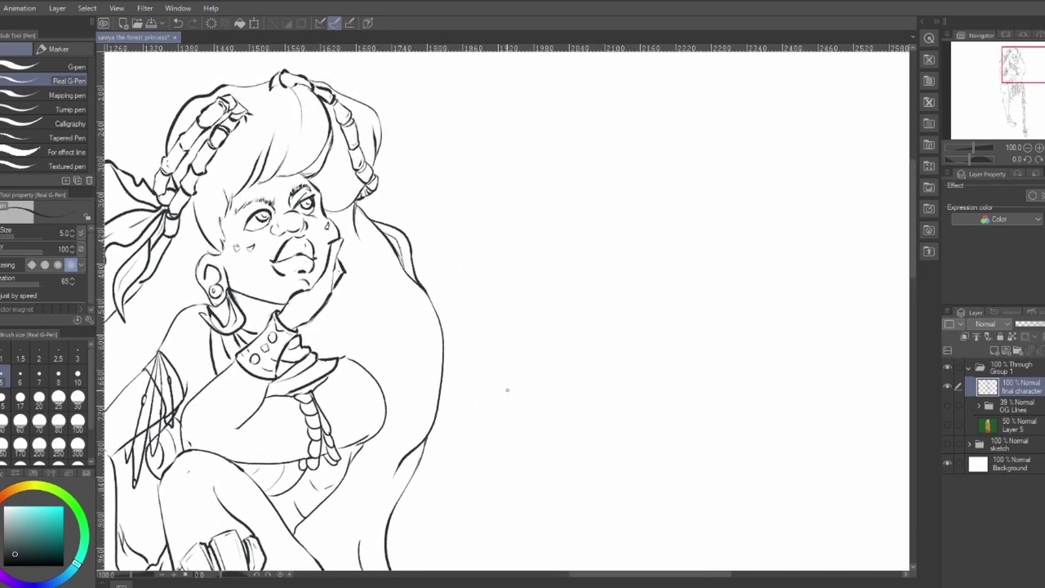
pyautogui.moveTo(461, 286); pyautogui.dragTo(620, 260)
# - Try inking inner strand lines in the back hair behind the far arm
pyautogui.moveTo(271, 314)
pyautogui.mouseDown()
pyautogui.moveTo(251, 342)
pyautogui.moveTo(245, 392)
pyautogui.mouseUp()
pyautogui.moveTo(260, 330); pyautogui.dragTo(253, 390)
pyautogui.moveTo(278, 307); pyautogui.dragTo(254, 338)
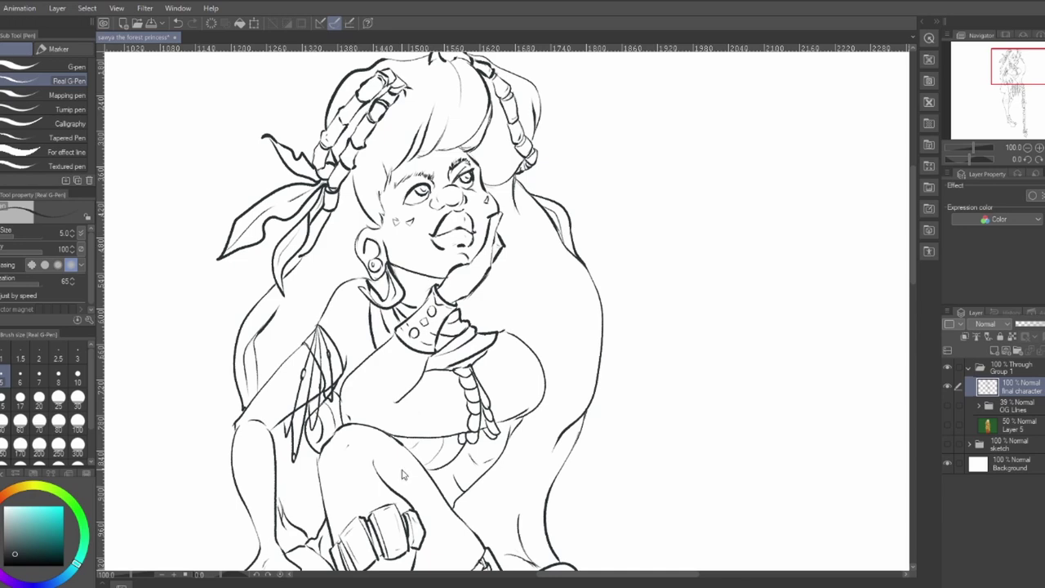
pyautogui.hotkey('ctrl', 'z')
pyautogui.hotkey('ctrl', 'z')
# - Ink short lines inside the hoop earring and along the neck beside the ear
pyautogui.moveTo(647, 441); pyautogui.dragTo(507, 387)
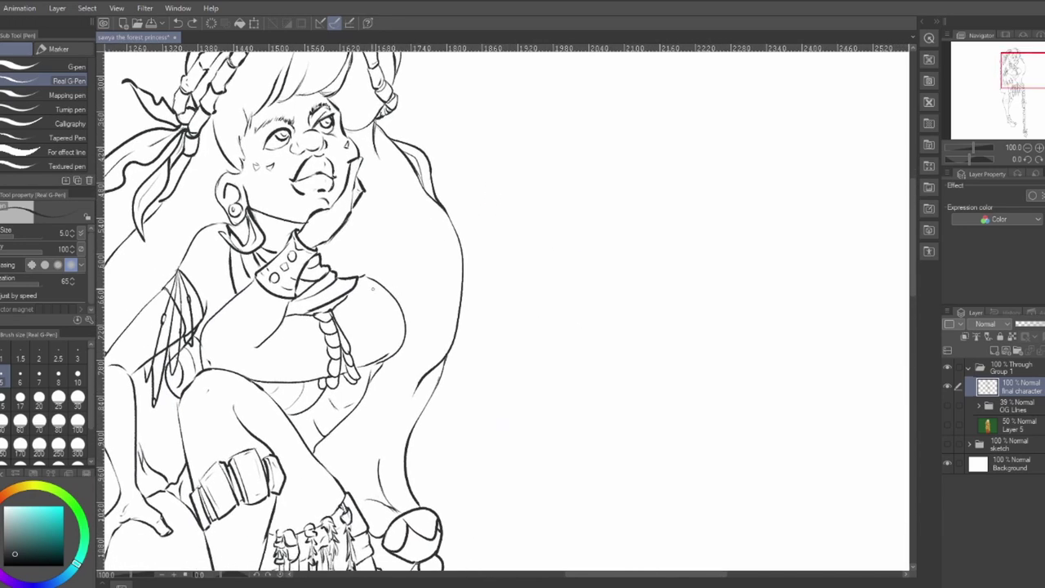
pyautogui.moveTo(240, 227); pyautogui.dragTo(245, 238)
pyautogui.moveTo(252, 210); pyautogui.dragTo(279, 233)
pyautogui.moveTo(550, 323); pyautogui.dragTo(696, 309)
pyautogui.press('e')
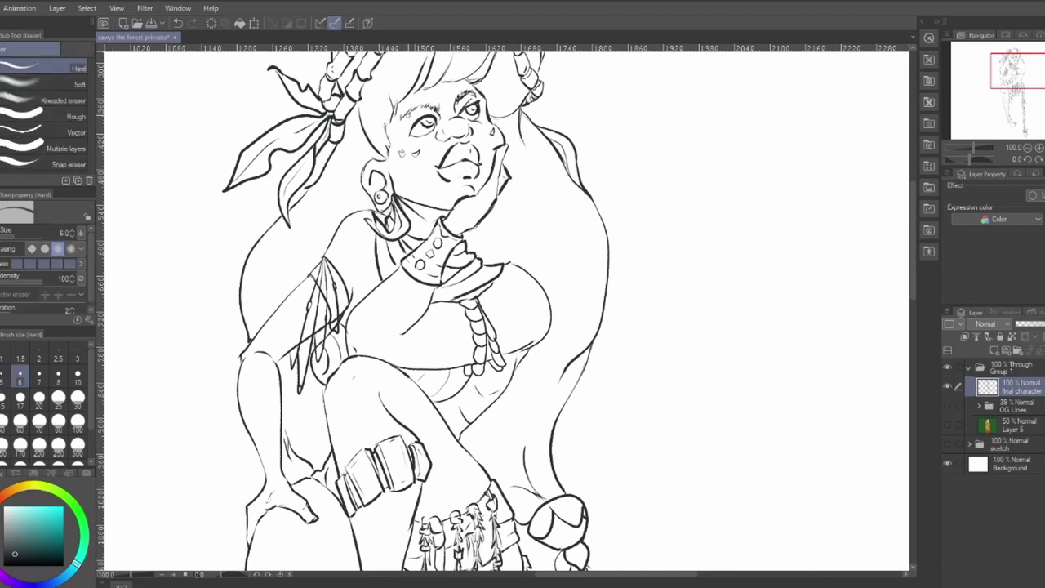
pyautogui.press('p')
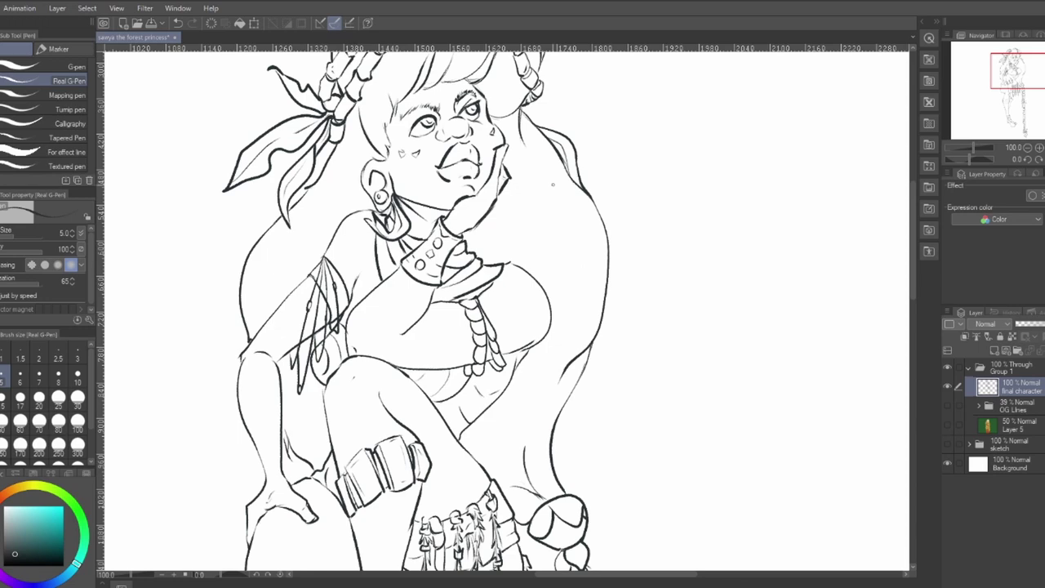
# - Examine the finished line art from the face down to the foot and braid, checking for gaps
pyautogui.moveTo(668, 369); pyautogui.dragTo(651, 52)
pyautogui.moveTo(682, 279); pyautogui.dragTo(586, 74)
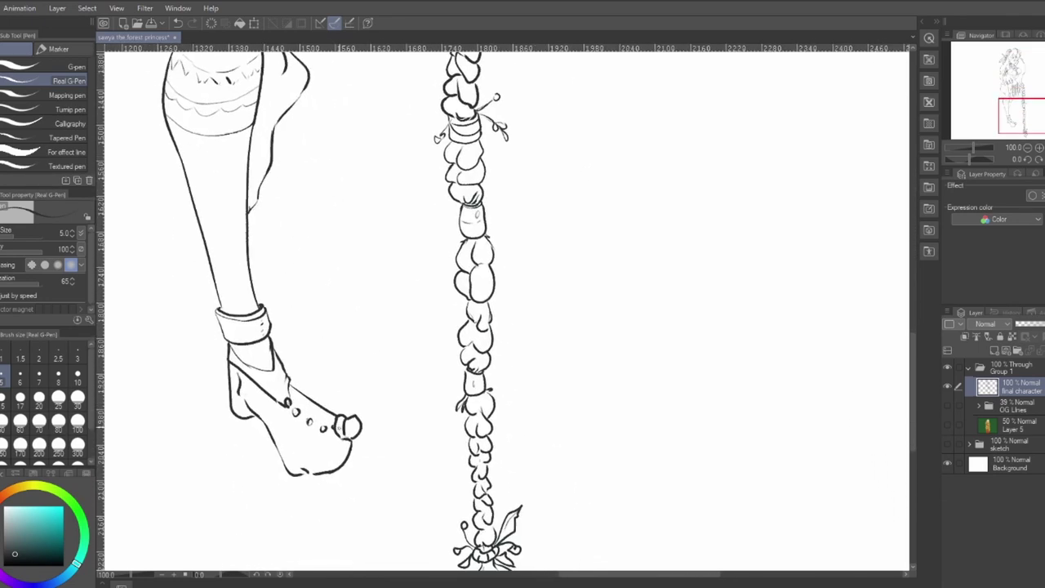
pyautogui.moveTo(583, 360); pyautogui.dragTo(553, 400)
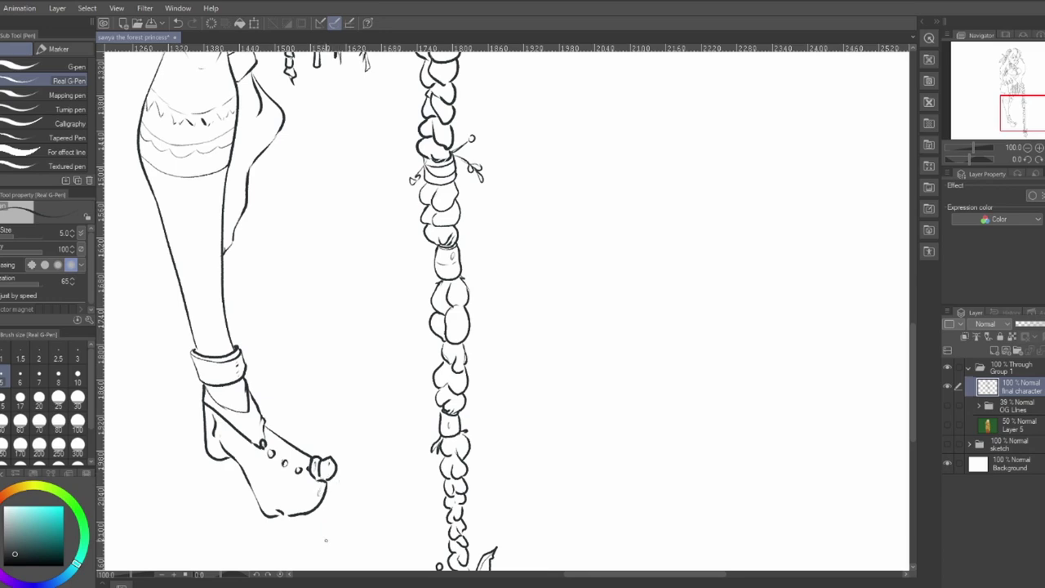
pyautogui.moveTo(572, 340); pyautogui.dragTo(536, 361)
pyautogui.moveTo(320, 177); pyautogui.dragTo(417, 529)
pyautogui.moveTo(571, 228); pyautogui.dragTo(532, 488)
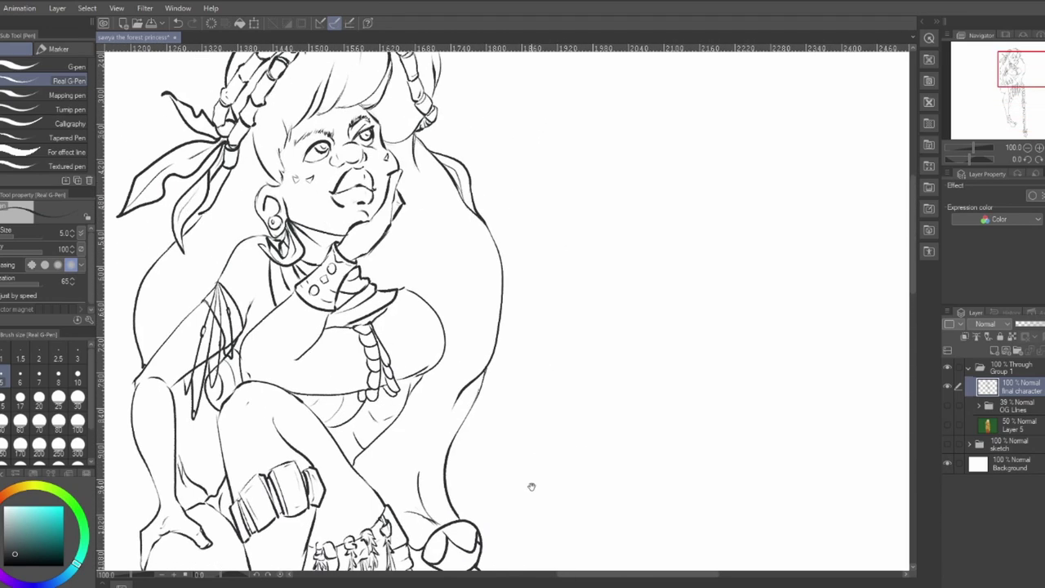
pyautogui.moveTo(549, 408); pyautogui.dragTo(551, 415)
pyautogui.scroll(3, 549, 414)
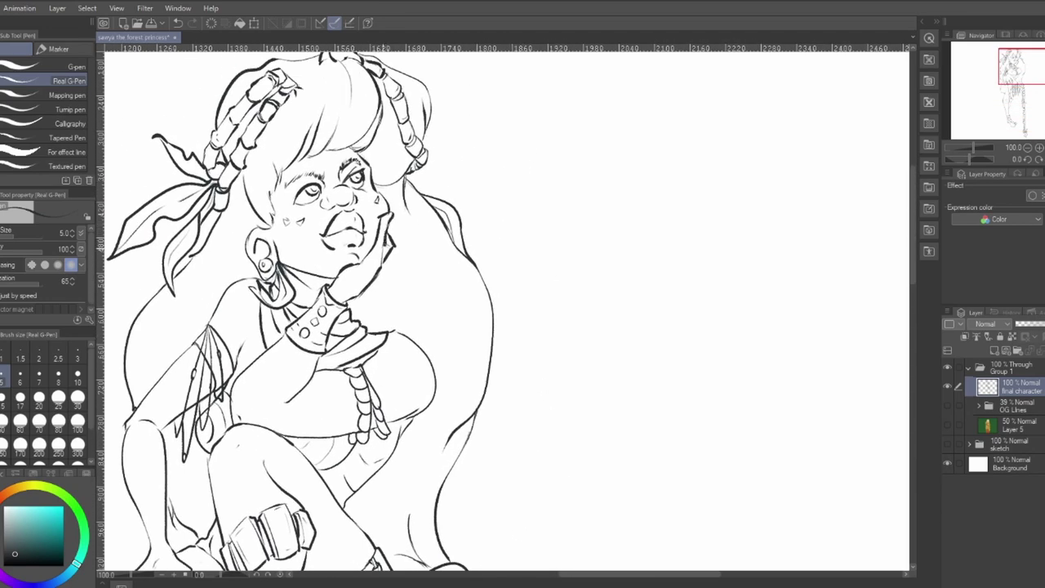
pyautogui.press('e')
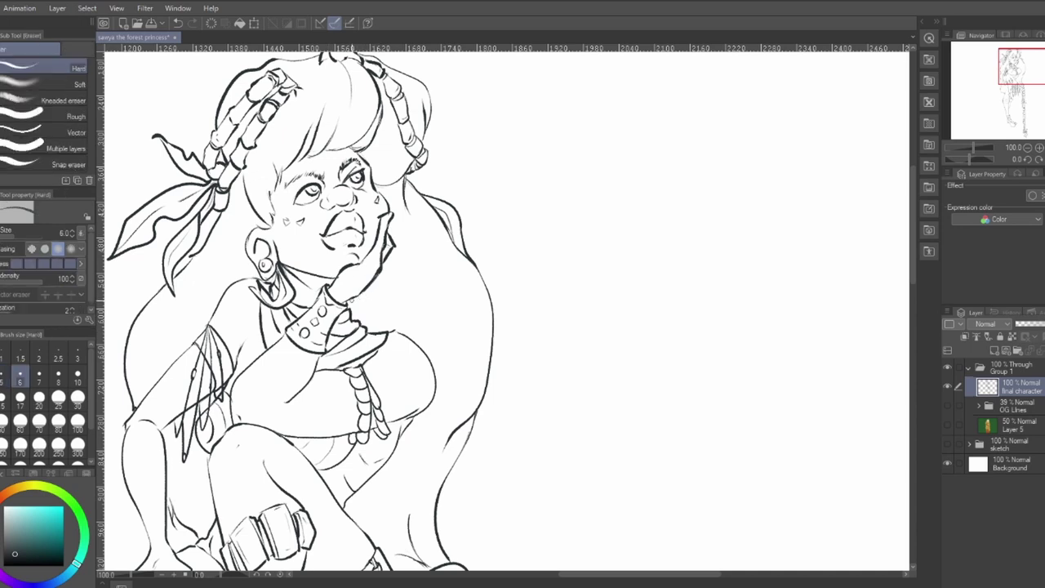
# - Put the final character layer in a new folder named figure and add a new Multiply layer beneath the line art
pyautogui.click(1006, 351)
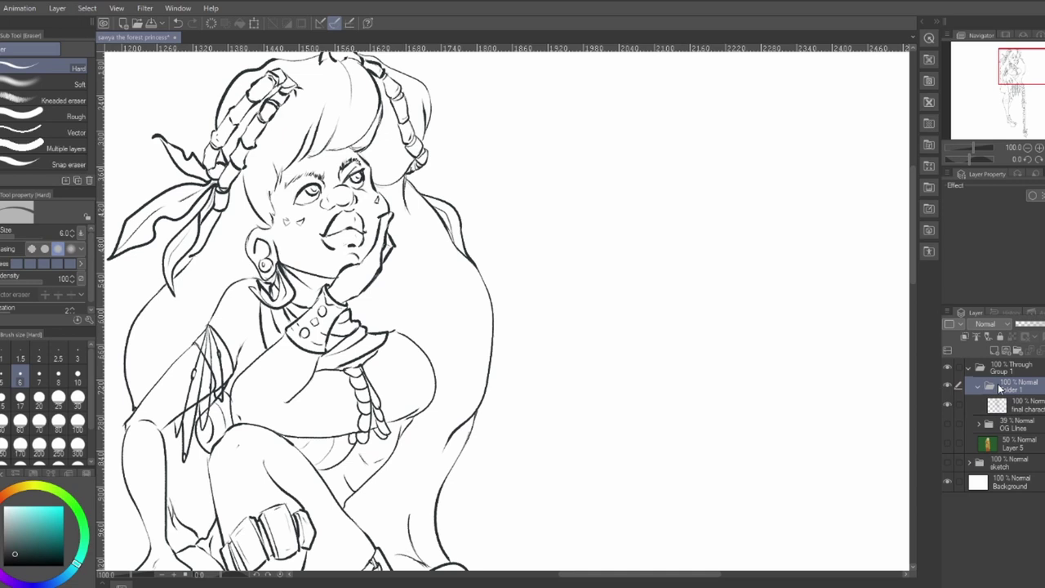
pyautogui.click(1034, 409)
pyautogui.click(995, 351)
pyautogui.moveTo(1017, 406); pyautogui.dragTo(1024, 434)
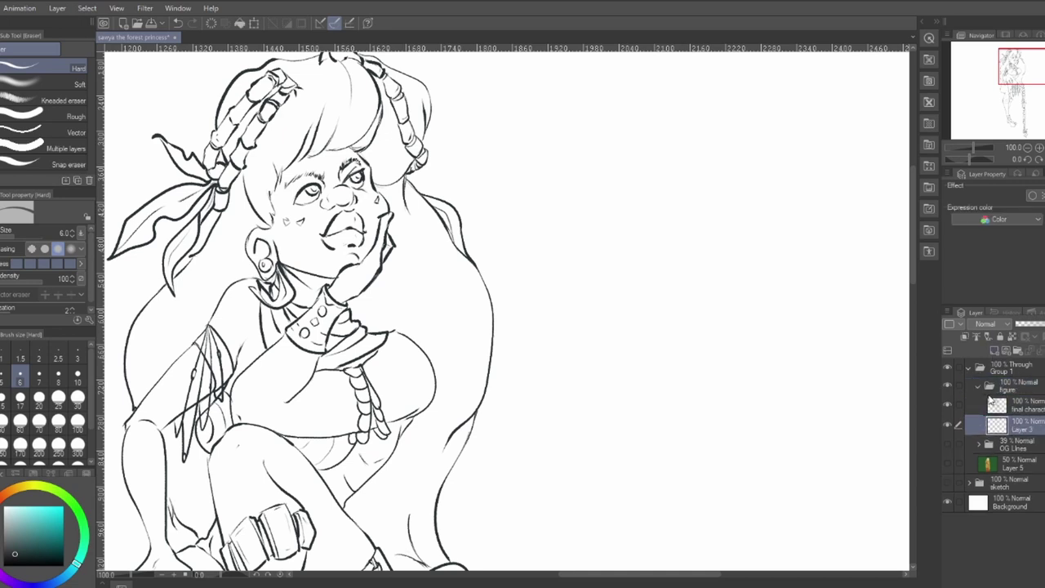
pyautogui.click(971, 36)
pyautogui.moveTo(574, 182)
pyautogui.mouseDown()
pyautogui.moveTo(555, 347)
pyautogui.moveTo(569, 285)
pyautogui.mouseUp()
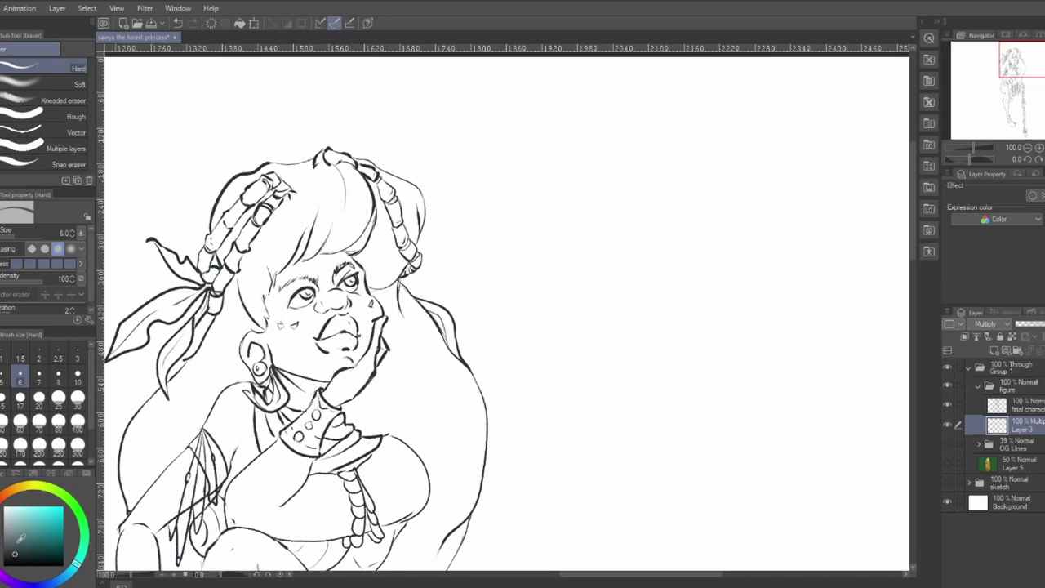
# - Pick a dark teal-grey drawing colour and rename the new Multiply layer as shadows
pyautogui.click(10, 548)
pyautogui.moveTo(77, 564); pyautogui.dragTo(78, 560)
pyautogui.write('shadows')
pyautogui.press('Return')
# - Show the Layer 5 colour rough beneath the line art to check its colours, and hide it again
pyautogui.moveTo(553, 355); pyautogui.dragTo(651, 451)
pyautogui.click(946, 465)
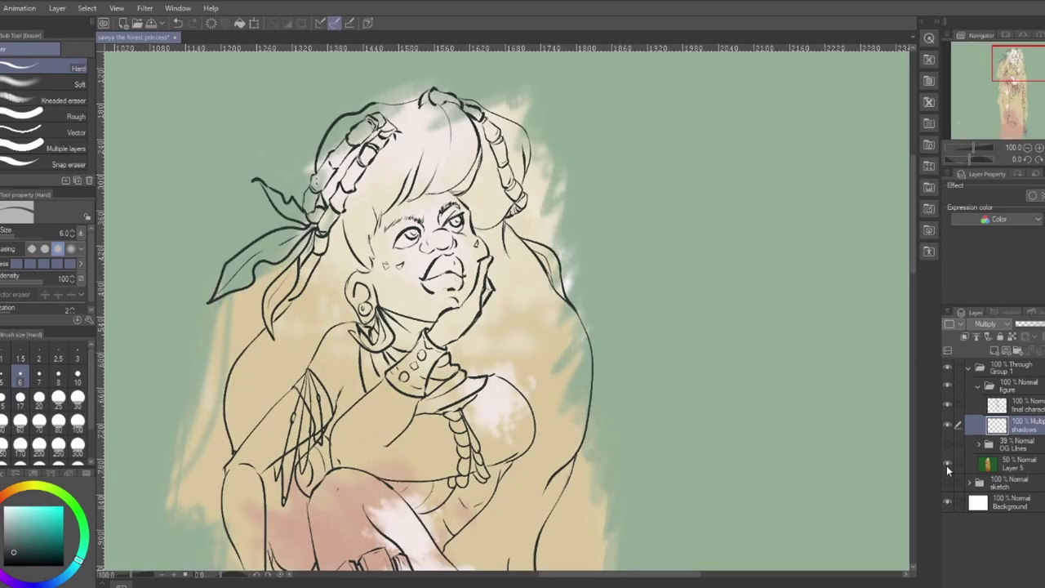
pyautogui.click(947, 466)
pyautogui.moveTo(665, 385); pyautogui.dragTo(629, 318)
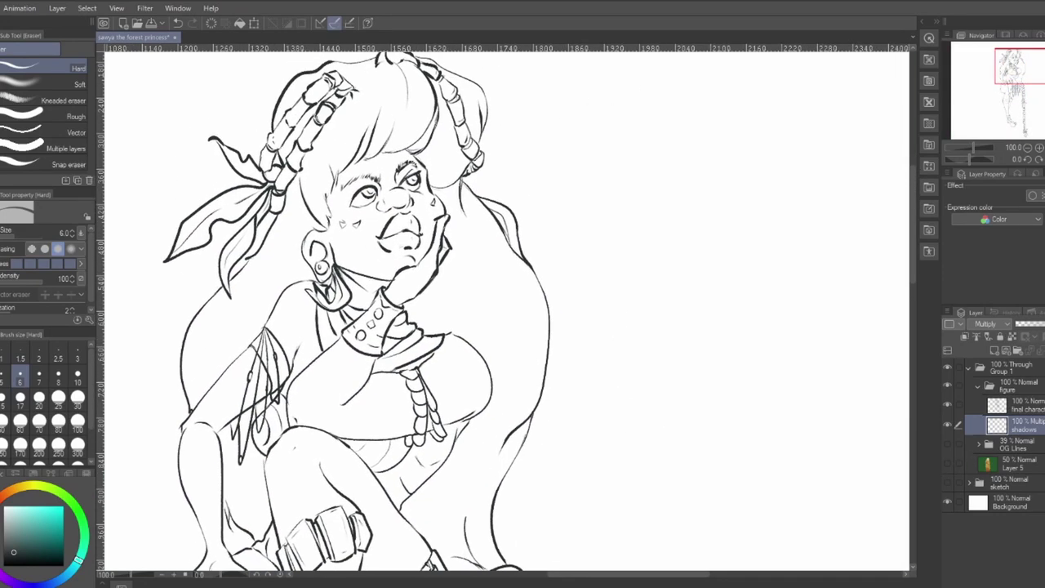
# - Test a pen stroke over the brow, set the shadows layer's opacity to 74%, and fine-tune the dark teal-grey
pyautogui.press('p')
pyautogui.moveTo(506, 310); pyautogui.dragTo(462, 402)
pyautogui.moveTo(297, 268); pyautogui.dragTo(319, 255)
pyautogui.moveTo(1044, 325); pyautogui.dragTo(1031, 324)
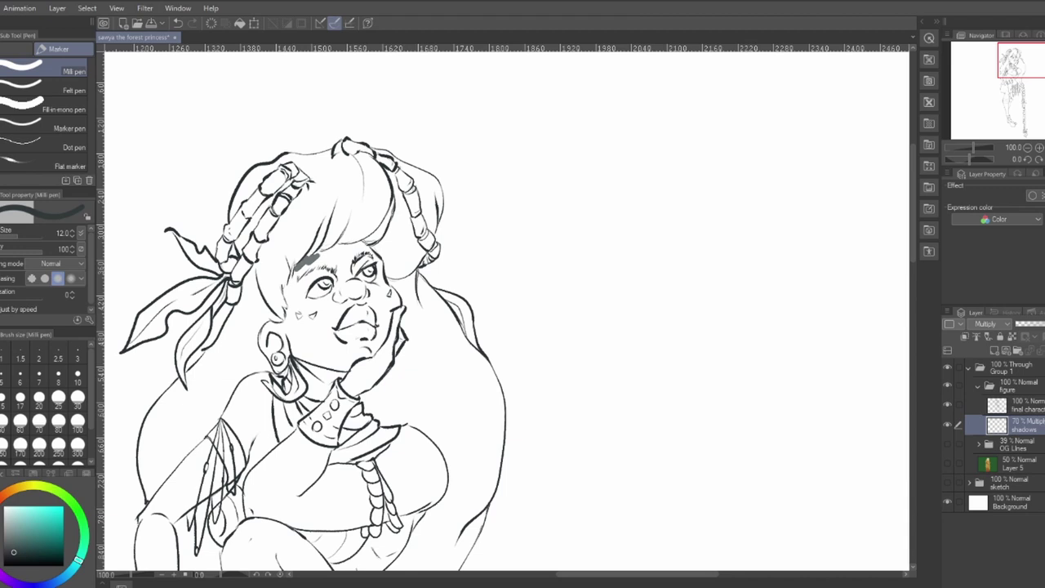
pyautogui.click(13, 545)
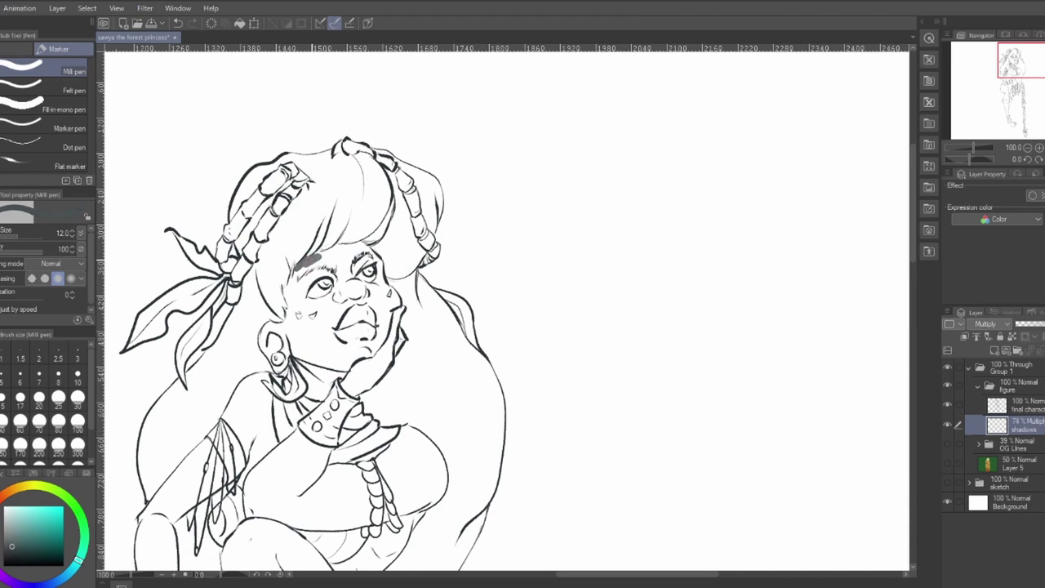
# - Block in shadow across the lower fringe and the hair around both beaded braids at brush size 25, erasing the spill
pyautogui.click(58, 397)
pyautogui.moveTo(292, 274)
pyautogui.mouseDown()
pyautogui.moveTo(359, 230)
pyautogui.moveTo(295, 280)
pyautogui.moveTo(289, 266)
pyautogui.moveTo(309, 243)
pyautogui.mouseUp()
pyautogui.moveTo(344, 206)
pyautogui.mouseDown()
pyautogui.moveTo(365, 235)
pyautogui.moveTo(381, 220)
pyautogui.moveTo(290, 270)
pyautogui.moveTo(286, 307)
pyautogui.mouseUp()
pyautogui.moveTo(377, 230)
pyautogui.mouseDown()
pyautogui.moveTo(386, 260)
pyautogui.moveTo(310, 290)
pyautogui.moveTo(404, 241)
pyautogui.moveTo(393, 265)
pyautogui.moveTo(412, 262)
pyautogui.moveTo(388, 172)
pyautogui.moveTo(418, 245)
pyautogui.moveTo(399, 268)
pyautogui.moveTo(428, 236)
pyautogui.mouseUp()
pyautogui.moveTo(242, 232)
pyautogui.mouseDown()
pyautogui.moveTo(238, 245)
pyautogui.moveTo(250, 180)
pyautogui.moveTo(263, 247)
pyautogui.moveTo(245, 296)
pyautogui.mouseUp()
pyautogui.press('e')
pyautogui.moveTo(224, 219)
pyautogui.mouseDown()
pyautogui.moveTo(229, 203)
pyautogui.moveTo(235, 257)
pyautogui.mouseUp()
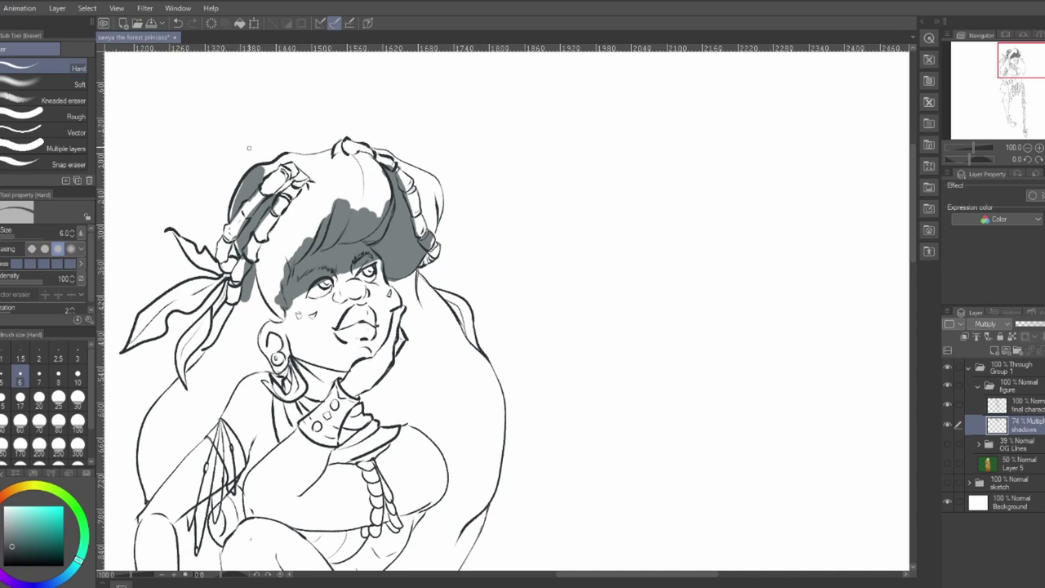
# - Shade the segments of the near-side beaded braids and clean their edges with the eraser
pyautogui.press('p')
pyautogui.moveTo(280, 189); pyautogui.dragTo(303, 180)
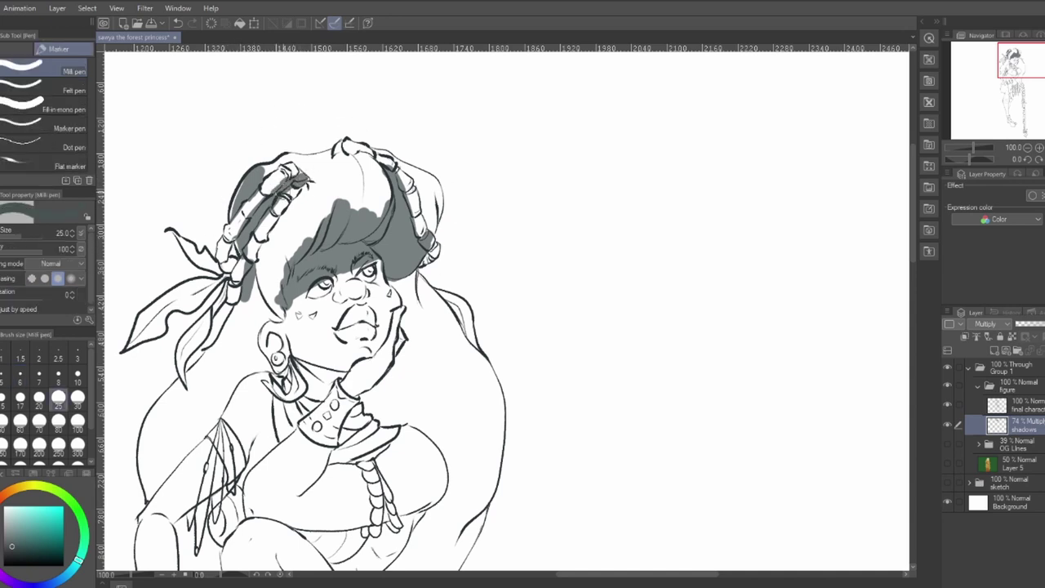
pyautogui.moveTo(254, 246); pyautogui.dragTo(299, 188)
pyautogui.moveTo(231, 235)
pyautogui.mouseDown()
pyautogui.moveTo(282, 180)
pyautogui.moveTo(227, 256)
pyautogui.moveTo(232, 264)
pyautogui.mouseUp()
pyautogui.press('e')
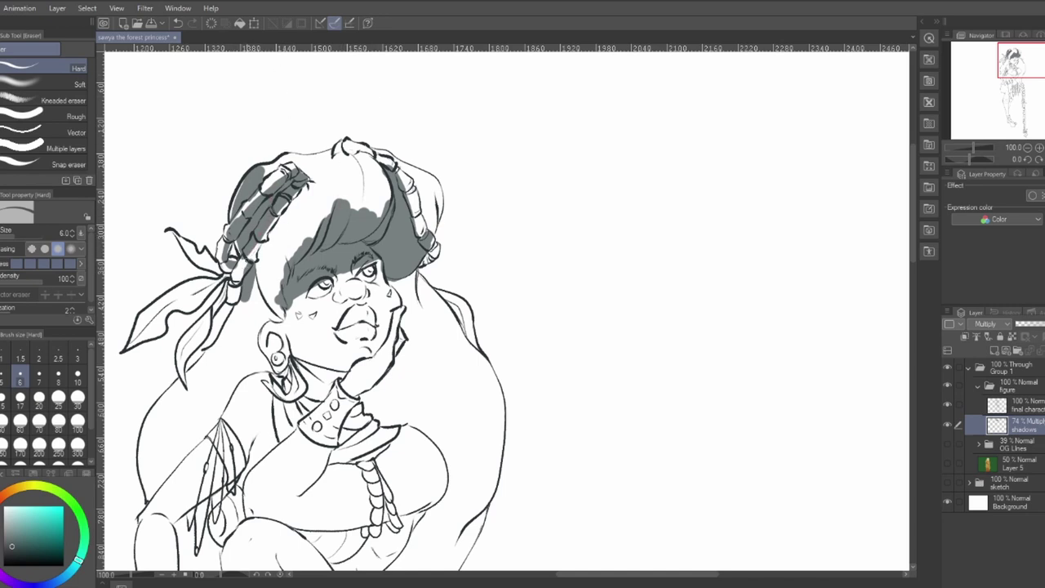
pyautogui.moveTo(245, 271); pyautogui.dragTo(243, 257)
pyautogui.press('p')
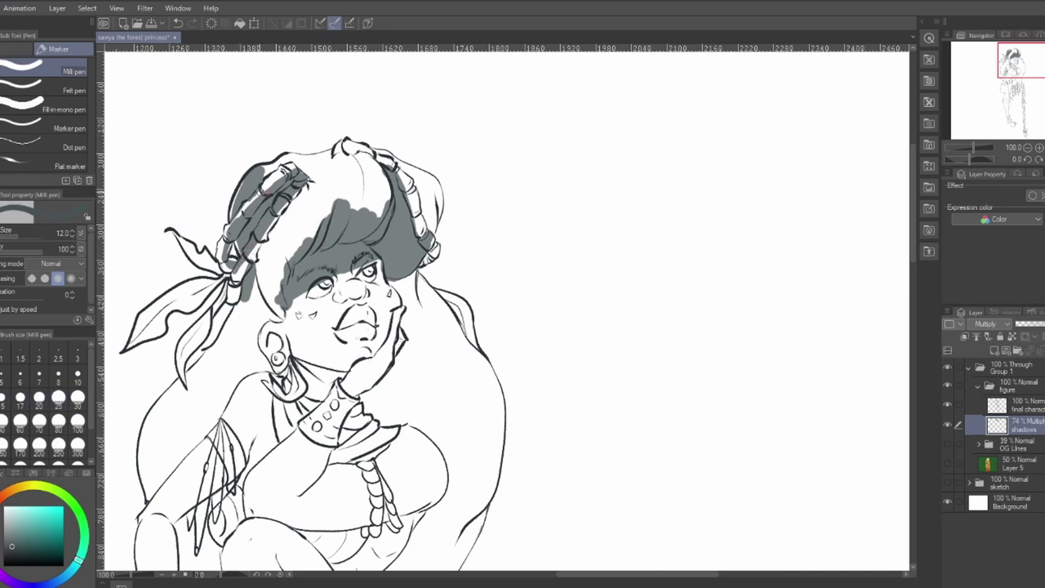
pyautogui.press('e')
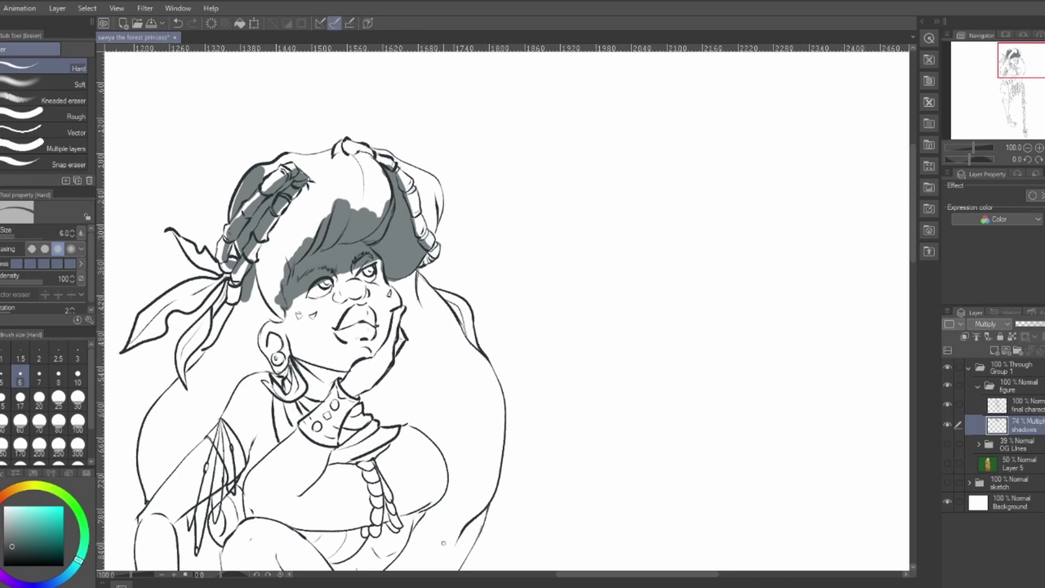
# - Extend the hair shadow in front of the ear and along the near braid, trimming the stray edges
pyautogui.press('p')
pyautogui.moveTo(282, 268)
pyautogui.mouseDown()
pyautogui.moveTo(270, 311)
pyautogui.moveTo(279, 318)
pyautogui.moveTo(270, 311)
pyautogui.mouseUp()
pyautogui.moveTo(260, 257)
pyautogui.mouseDown()
pyautogui.moveTo(265, 204)
pyautogui.moveTo(307, 174)
pyautogui.mouseUp()
pyautogui.press('e')
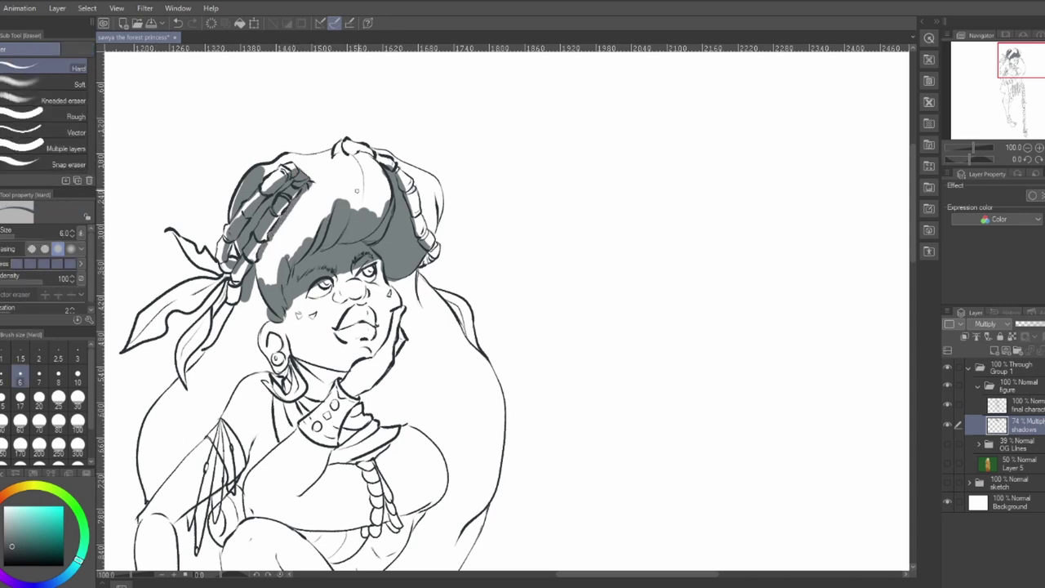
pyautogui.press('p')
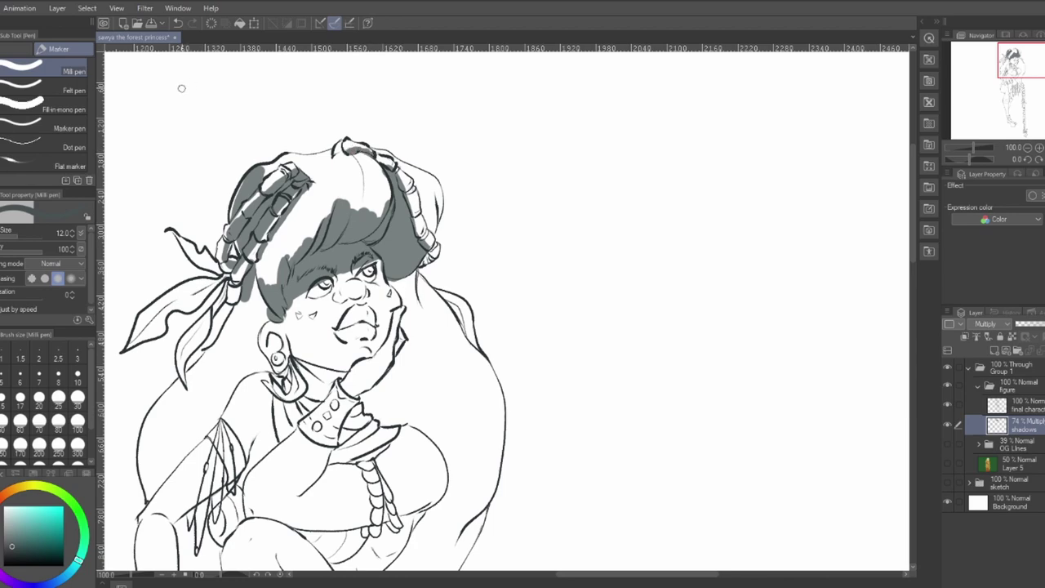
# - Write a "sec light" note with an arrow above the near braids and a labelled arrow for the other light direction
pyautogui.moveTo(145, 96)
pyautogui.mouseDown()
pyautogui.moveTo(152, 113)
pyautogui.moveTo(184, 85)
pyautogui.moveTo(181, 139)
pyautogui.mouseUp()
pyautogui.moveTo(513, 87); pyautogui.dragTo(489, 112)
pyautogui.moveTo(491, 101); pyautogui.dragTo(512, 109)
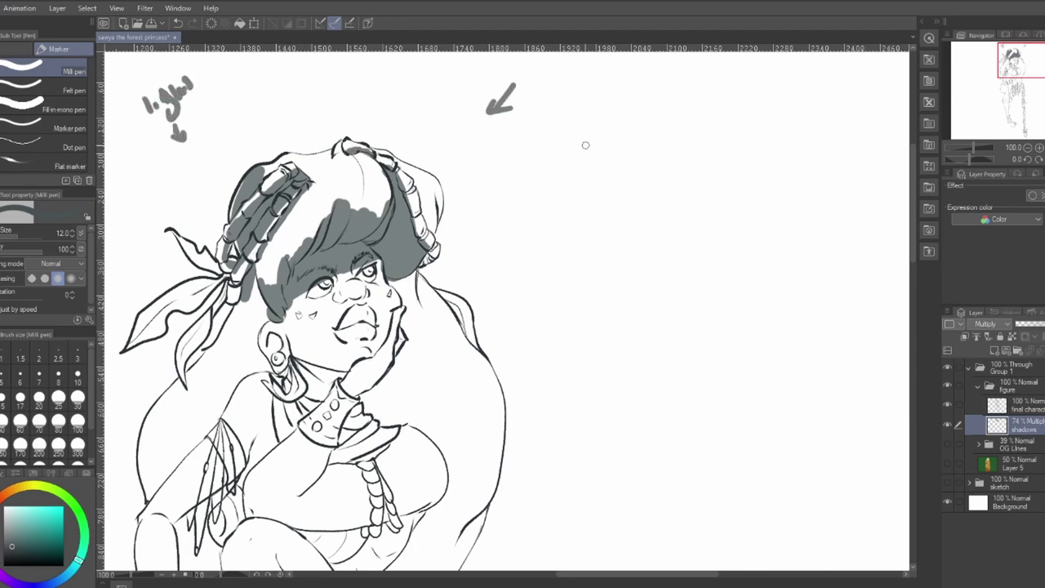
pyautogui.moveTo(554, 268)
pyautogui.mouseDown()
pyautogui.moveTo(602, 332)
pyautogui.moveTo(600, 311)
pyautogui.mouseUp()
pyautogui.moveTo(177, 123); pyautogui.dragTo(170, 134)
pyautogui.moveTo(184, 120); pyautogui.dragTo(191, 128)
pyautogui.moveTo(203, 113); pyautogui.dragTo(206, 121)
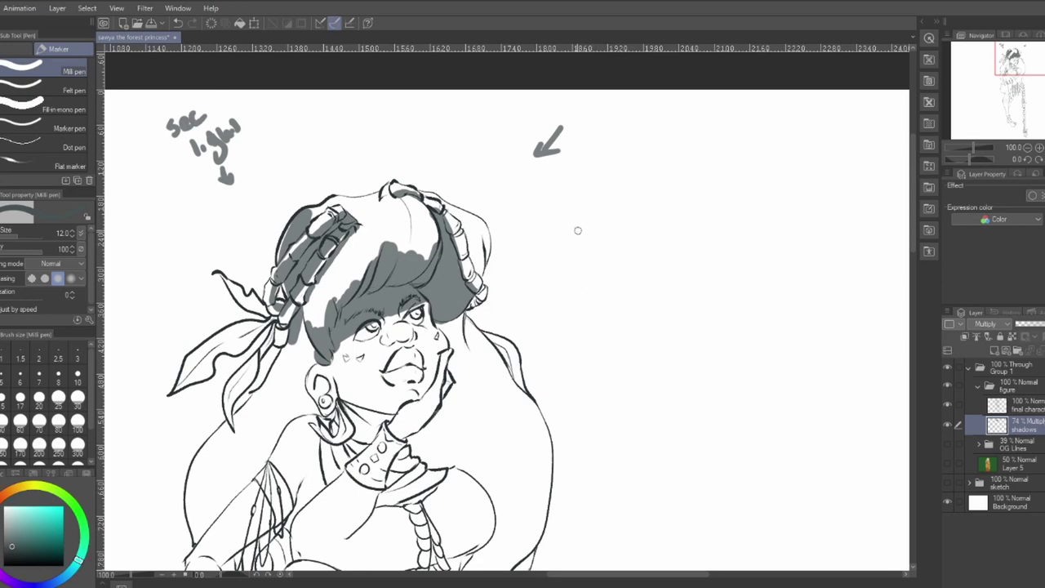
pyautogui.moveTo(580, 120); pyautogui.dragTo(599, 127)
pyautogui.moveTo(611, 117); pyautogui.dragTo(616, 125)
pyautogui.moveTo(626, 115); pyautogui.dragTo(648, 120)
# - Shade the hair falling behind the ear and fill the neck shadow beneath the jaw
pyautogui.moveTo(563, 245); pyautogui.dragTo(600, 144)
pyautogui.moveTo(326, 230)
pyautogui.mouseDown()
pyautogui.moveTo(300, 287)
pyautogui.moveTo(420, 152)
pyautogui.moveTo(342, 222)
pyautogui.moveTo(333, 245)
pyautogui.moveTo(386, 194)
pyautogui.moveTo(331, 249)
pyautogui.moveTo(351, 271)
pyautogui.mouseUp()
pyautogui.moveTo(433, 318)
pyautogui.mouseDown()
pyautogui.moveTo(400, 318)
pyautogui.moveTo(415, 324)
pyautogui.moveTo(403, 327)
pyautogui.moveTo(420, 338)
pyautogui.moveTo(395, 341)
pyautogui.mouseUp()
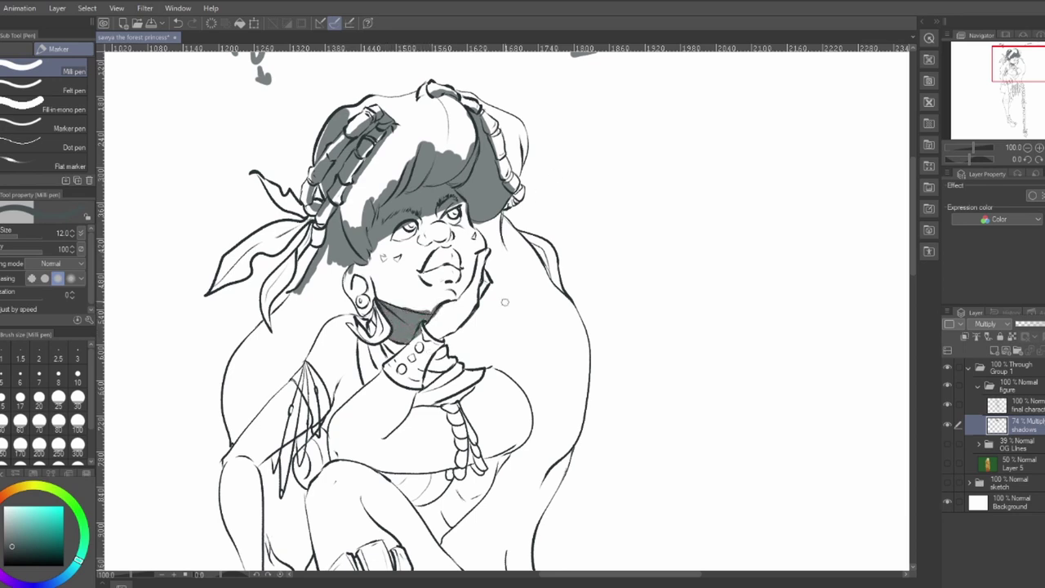
# - Paint shadows on the lips, beside the nose and on the near cheek of the face
pyautogui.moveTo(613, 187)
pyautogui.mouseDown()
pyautogui.moveTo(602, 227)
pyautogui.moveTo(605, 210)
pyautogui.mouseUp()
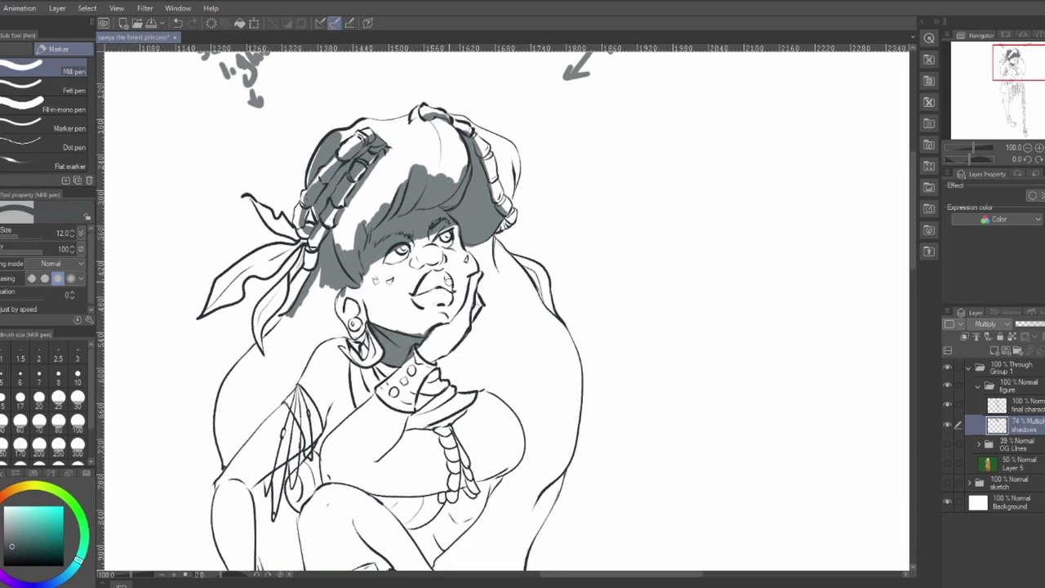
pyautogui.moveTo(418, 295)
pyautogui.mouseDown()
pyautogui.moveTo(451, 291)
pyautogui.moveTo(417, 305)
pyautogui.mouseUp()
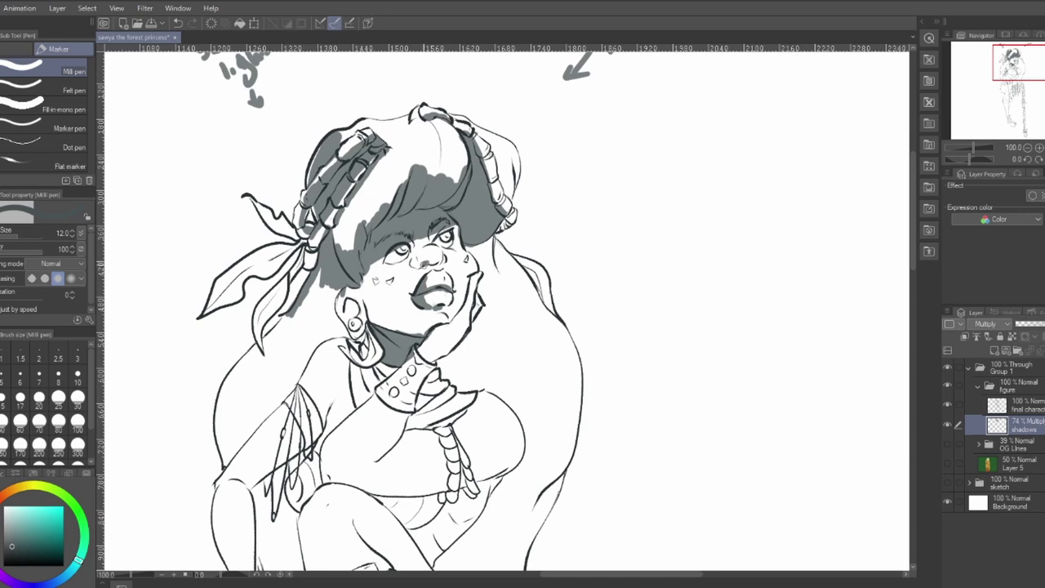
pyautogui.moveTo(425, 265)
pyautogui.mouseDown()
pyautogui.moveTo(418, 258)
pyautogui.moveTo(432, 262)
pyautogui.moveTo(411, 266)
pyautogui.moveTo(372, 312)
pyautogui.moveTo(398, 290)
pyautogui.mouseUp()
pyautogui.press('e')
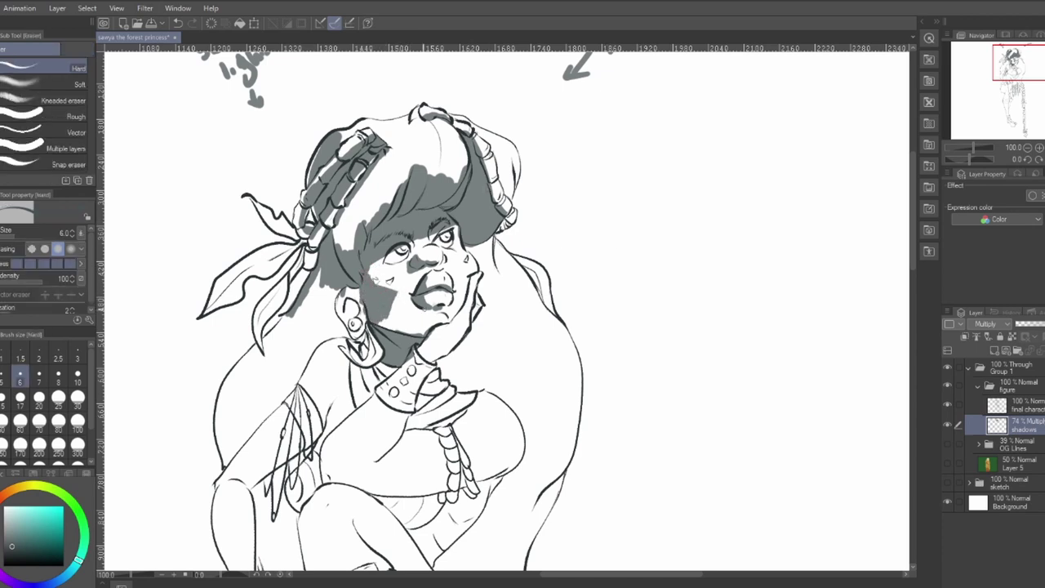
# - Shade along the jaw, the ear and the hoop earring, and the hair just behind the earring
pyautogui.press('p')
pyautogui.moveTo(373, 324); pyautogui.dragTo(406, 334)
pyautogui.moveTo(360, 286)
pyautogui.mouseDown()
pyautogui.moveTo(356, 312)
pyautogui.moveTo(340, 324)
pyautogui.moveTo(366, 325)
pyautogui.moveTo(353, 328)
pyautogui.moveTo(371, 350)
pyautogui.moveTo(351, 347)
pyautogui.mouseUp()
pyautogui.press('e')
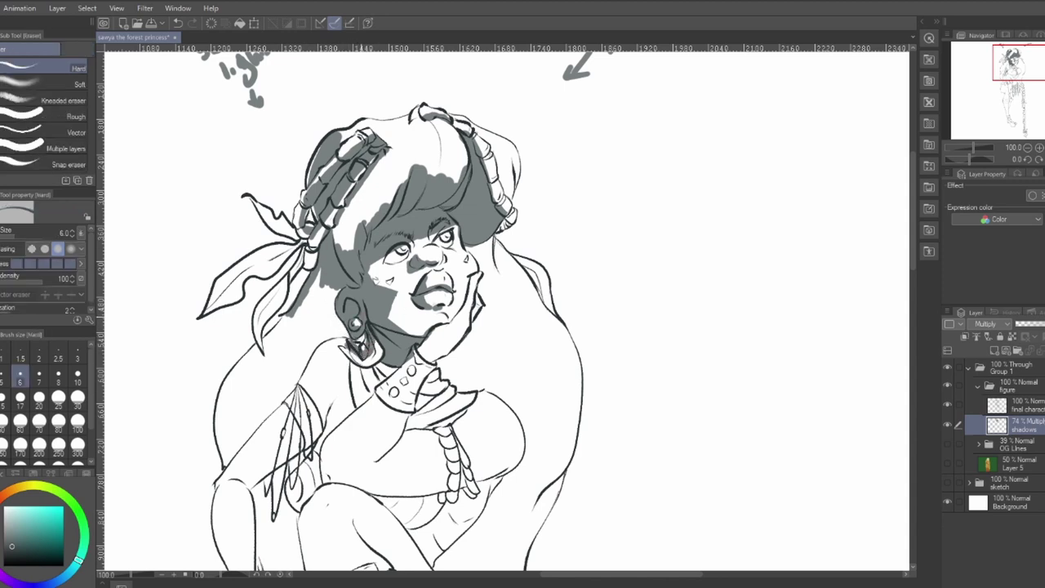
pyautogui.press('p')
pyautogui.moveTo(366, 348)
pyautogui.mouseDown()
pyautogui.moveTo(360, 339)
pyautogui.moveTo(350, 351)
pyautogui.moveTo(352, 299)
pyautogui.moveTo(337, 298)
pyautogui.mouseUp()
pyautogui.moveTo(323, 232)
pyautogui.mouseDown()
pyautogui.moveTo(335, 270)
pyautogui.moveTo(322, 258)
pyautogui.moveTo(329, 240)
pyautogui.mouseUp()
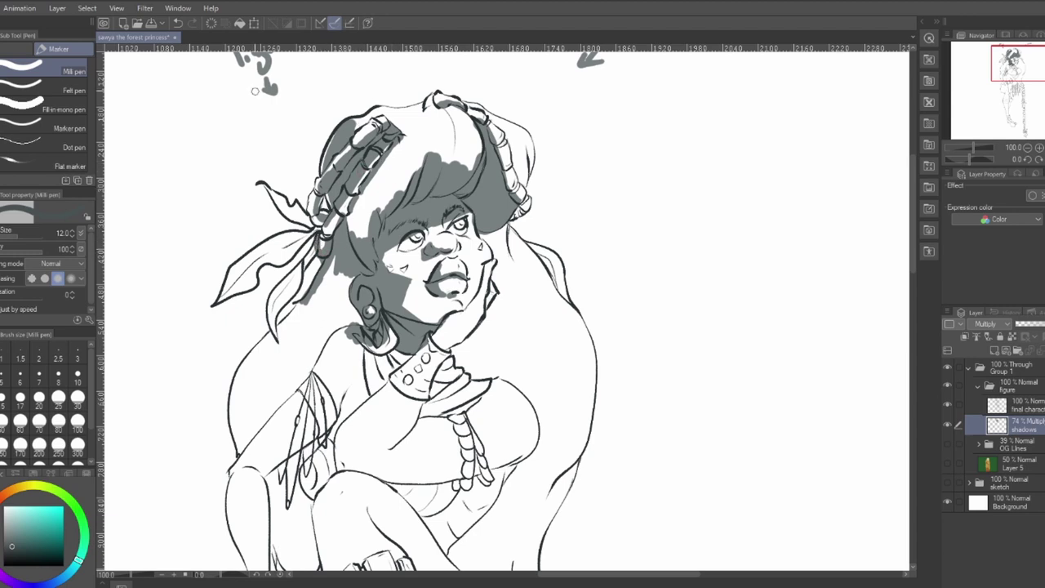
# - Shade the pointed leaf-shaped ties hanging from the near braids and carve their light edges with the eraser
pyautogui.moveTo(279, 199)
pyautogui.mouseDown()
pyautogui.moveTo(266, 189)
pyautogui.moveTo(318, 233)
pyautogui.moveTo(243, 283)
pyautogui.mouseUp()
pyautogui.moveTo(281, 328)
pyautogui.mouseDown()
pyautogui.moveTo(276, 341)
pyautogui.moveTo(302, 309)
pyautogui.moveTo(310, 258)
pyautogui.moveTo(277, 320)
pyautogui.moveTo(289, 287)
pyautogui.moveTo(221, 300)
pyautogui.moveTo(246, 283)
pyautogui.moveTo(233, 285)
pyautogui.mouseUp()
pyautogui.press('e')
pyautogui.press('p')
pyautogui.press('e')
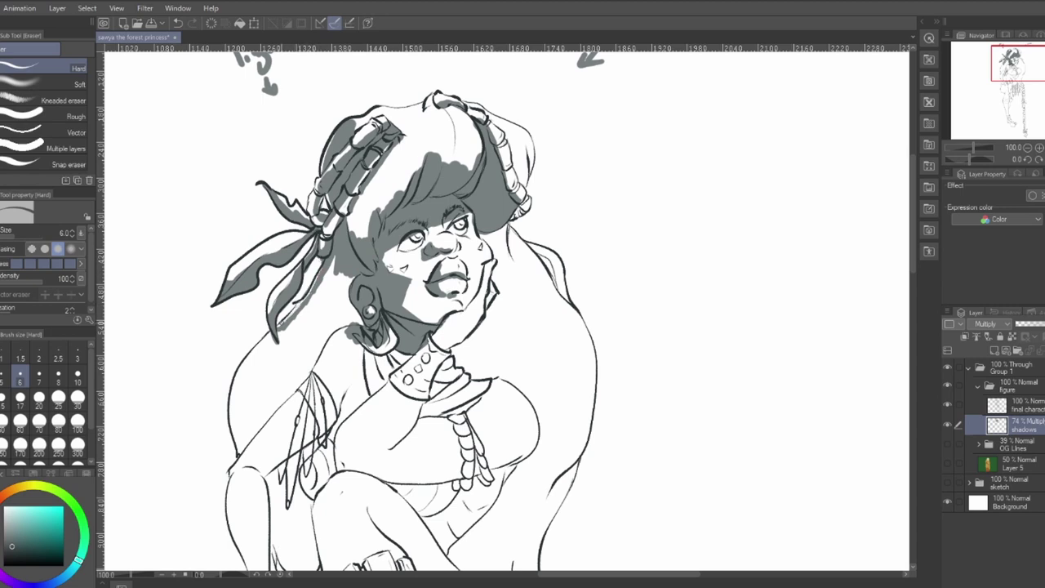
# - Fill the hair shadow between the leaf ties and the ear, and smooth the shadow's upper edge across the fringe
pyautogui.press('p')
pyautogui.moveTo(327, 261)
pyautogui.mouseDown()
pyautogui.moveTo(331, 293)
pyautogui.moveTo(347, 282)
pyautogui.moveTo(320, 289)
pyautogui.mouseUp()
pyautogui.moveTo(336, 336); pyautogui.dragTo(361, 315)
pyautogui.moveTo(346, 211)
pyautogui.mouseDown()
pyautogui.moveTo(359, 235)
pyautogui.moveTo(365, 202)
pyautogui.moveTo(415, 168)
pyautogui.moveTo(376, 205)
pyautogui.moveTo(369, 188)
pyautogui.moveTo(387, 193)
pyautogui.moveTo(423, 163)
pyautogui.moveTo(477, 160)
pyautogui.moveTo(479, 131)
pyautogui.mouseUp()
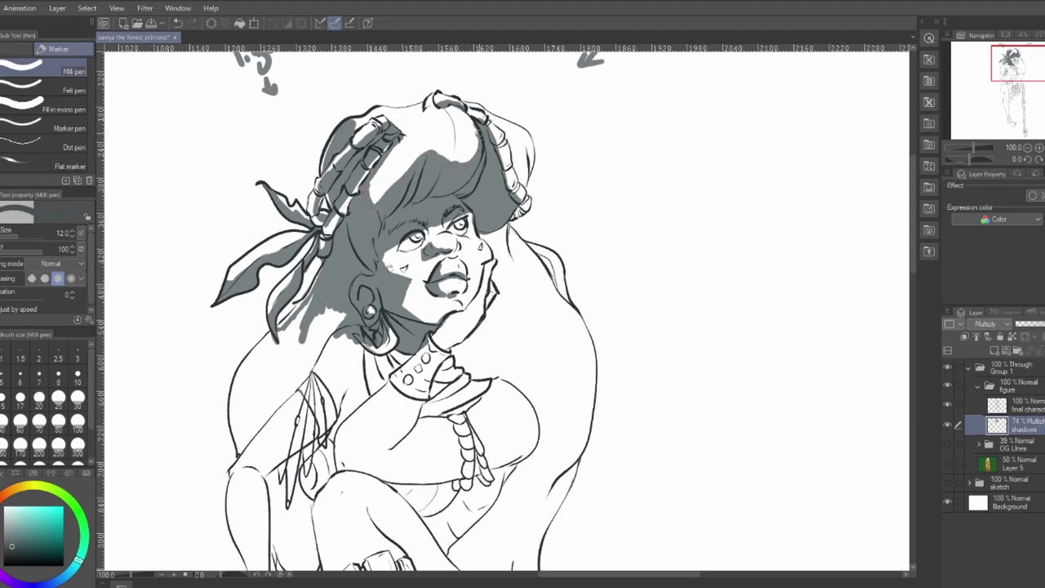
pyautogui.moveTo(434, 160); pyautogui.dragTo(477, 140)
# - Extend the back hair's shadow over the near shoulder down to the elbow and shade the strap line at the armpit
pyautogui.scroll(-3, 365, 256)
pyautogui.moveTo(302, 237); pyautogui.dragTo(345, 212)
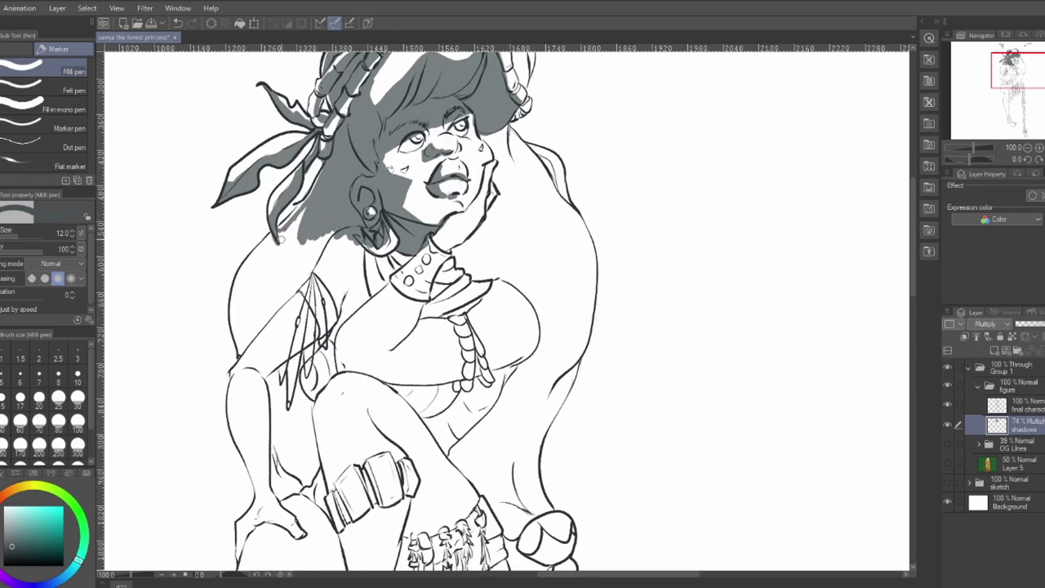
pyautogui.moveTo(282, 239)
pyautogui.mouseDown()
pyautogui.moveTo(262, 268)
pyautogui.moveTo(288, 286)
pyautogui.moveTo(328, 239)
pyautogui.moveTo(315, 263)
pyautogui.moveTo(367, 296)
pyautogui.moveTo(368, 248)
pyautogui.mouseUp()
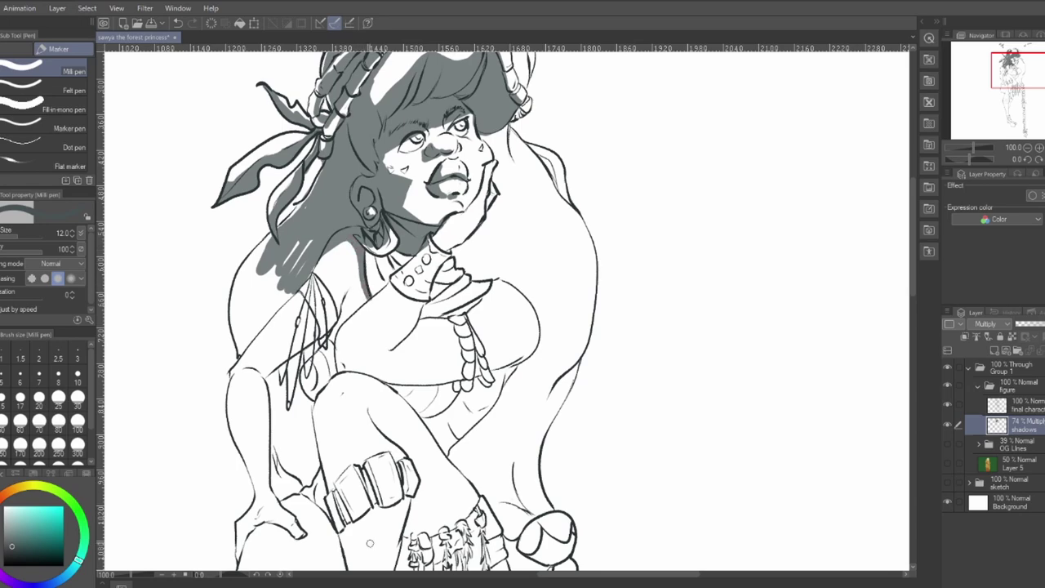
pyautogui.moveTo(639, 269); pyautogui.dragTo(613, 324)
pyautogui.moveTo(469, 244); pyautogui.dragTo(466, 257)
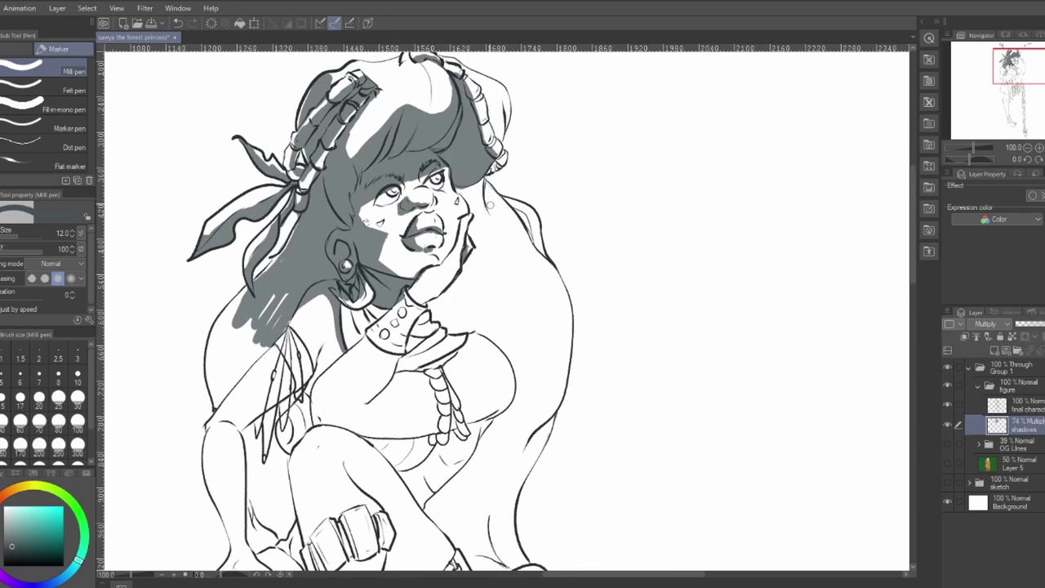
pyautogui.moveTo(281, 343)
pyautogui.mouseDown()
pyautogui.moveTo(295, 307)
pyautogui.moveTo(253, 331)
pyautogui.moveTo(224, 374)
pyautogui.moveTo(240, 297)
pyautogui.moveTo(217, 408)
pyautogui.moveTo(261, 352)
pyautogui.moveTo(211, 374)
pyautogui.moveTo(220, 322)
pyautogui.moveTo(236, 376)
pyautogui.mouseUp()
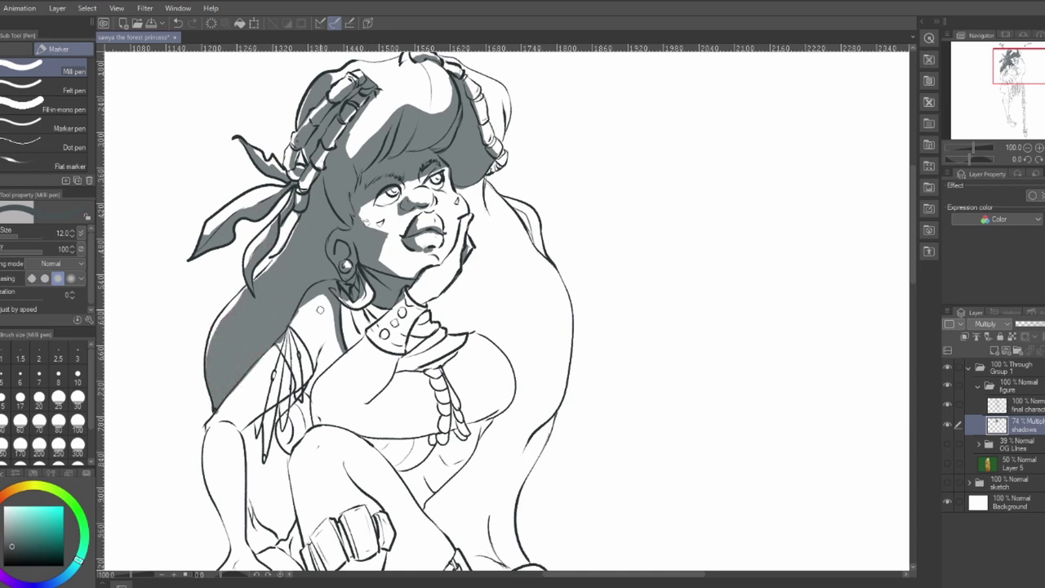
# - Add a small shadow at the near armpit, trim it with the eraser, and save the file
pyautogui.moveTo(592, 374)
pyautogui.mouseDown()
pyautogui.moveTo(612, 331)
pyautogui.moveTo(614, 350)
pyautogui.mouseUp()
pyautogui.moveTo(335, 332)
pyautogui.mouseDown()
pyautogui.moveTo(341, 322)
pyautogui.moveTo(336, 333)
pyautogui.mouseUp()
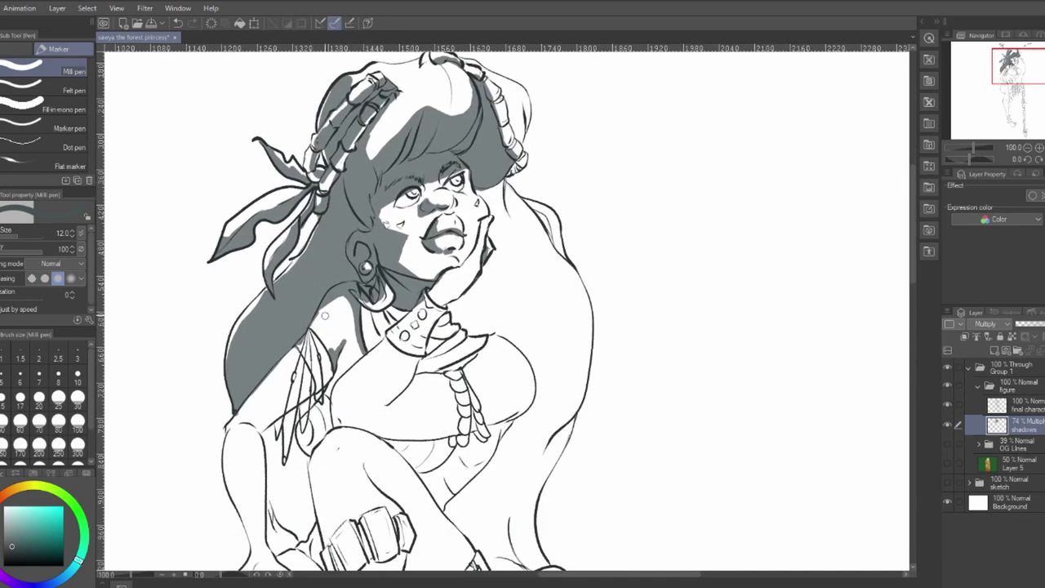
pyautogui.press('e')
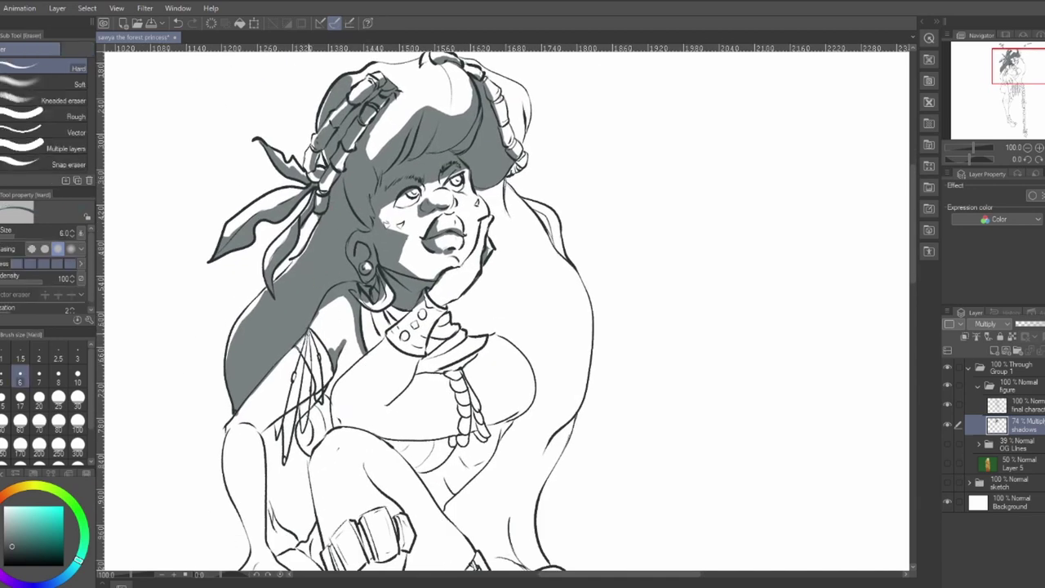
pyautogui.moveTo(334, 342); pyautogui.dragTo(347, 332)
pyautogui.hotkey('ctrl', 's')
# - Start the shadows at the raised arm's elbow and under the bust, and shade the wrist cuff around its light studs
pyautogui.moveTo(621, 467); pyautogui.dragTo(571, 459)
pyautogui.press('p')
pyautogui.moveTo(346, 390); pyautogui.dragTo(335, 397)
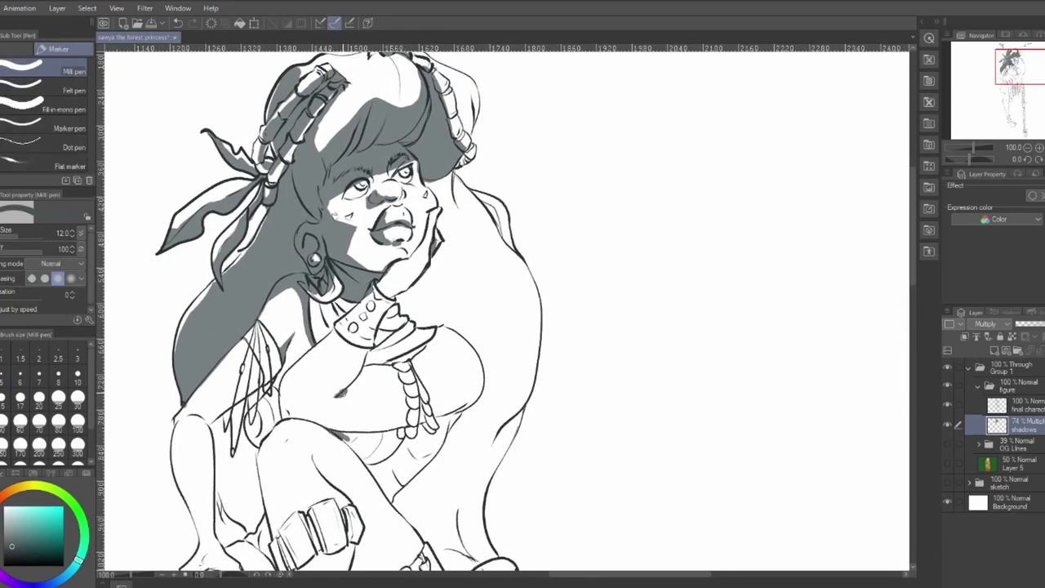
pyautogui.moveTo(372, 295)
pyautogui.mouseDown()
pyautogui.moveTo(338, 329)
pyautogui.moveTo(374, 296)
pyautogui.moveTo(382, 300)
pyautogui.mouseUp()
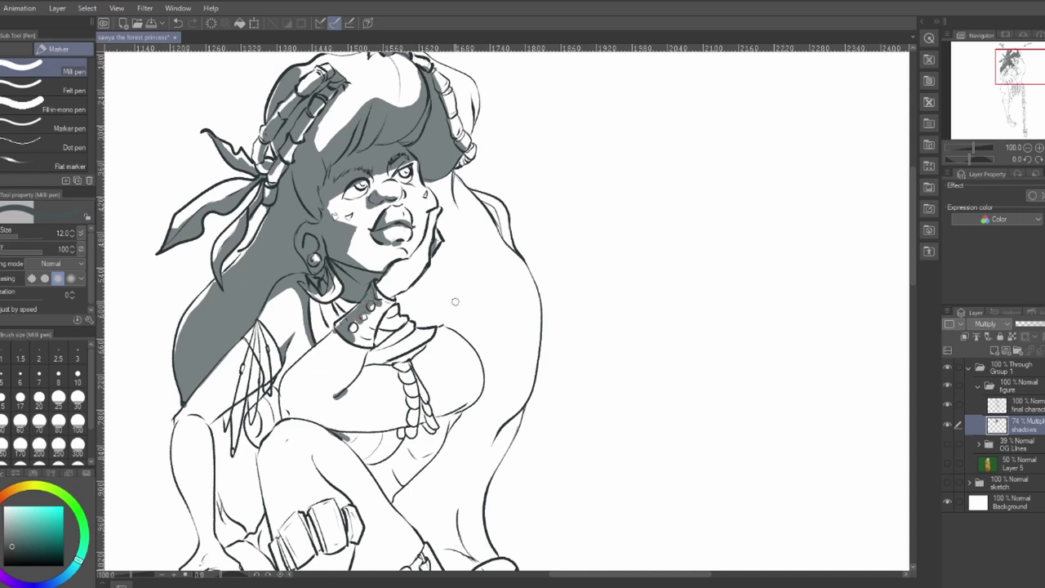
pyautogui.moveTo(211, 35); pyautogui.dragTo(204, 66)
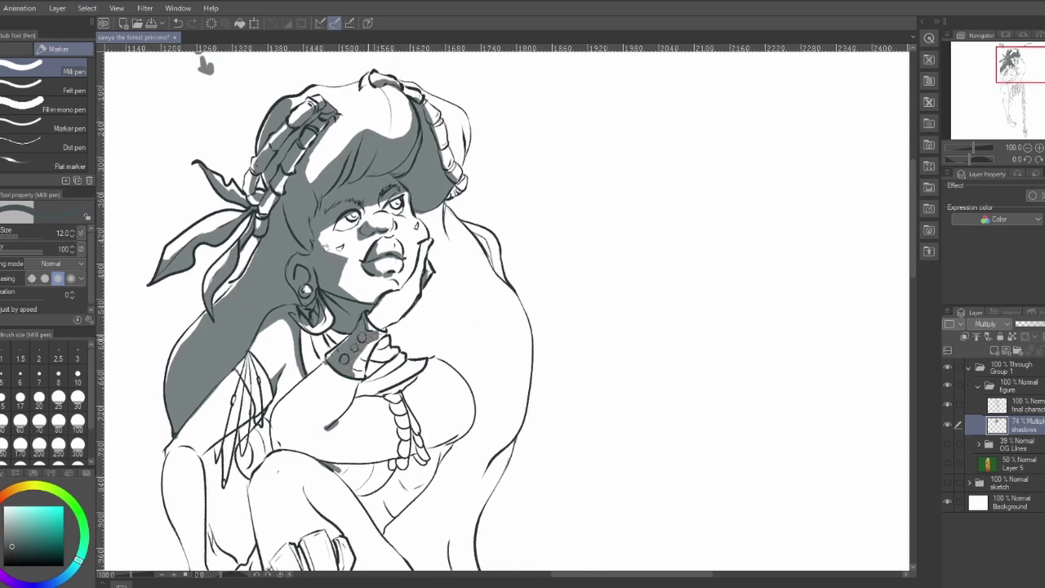
pyautogui.press('e')
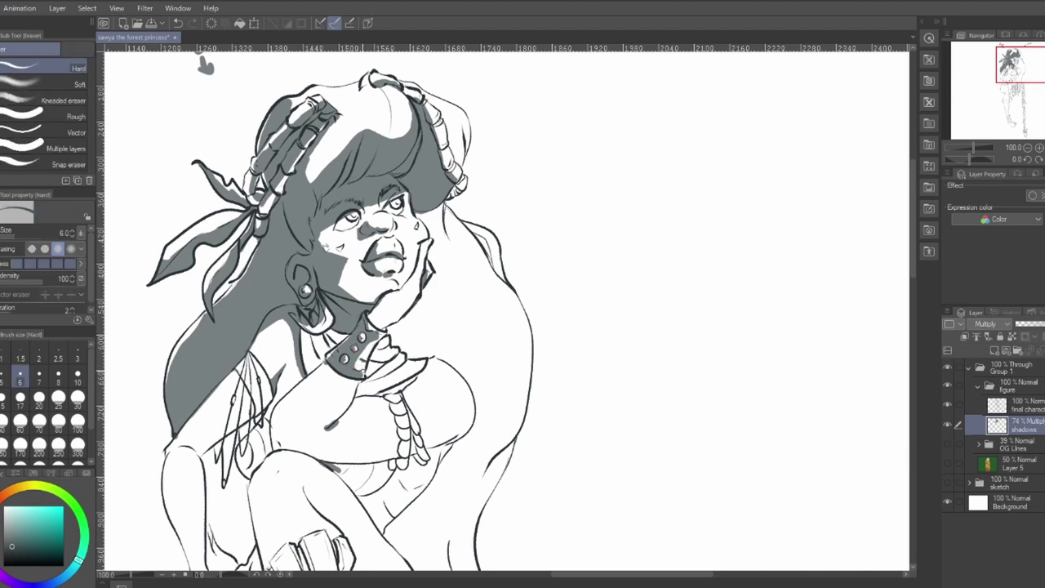
# - Shade beneath the bust, the underside of the raised forearm, the top of the knee and the upper arm behind the tassels
pyautogui.press('p')
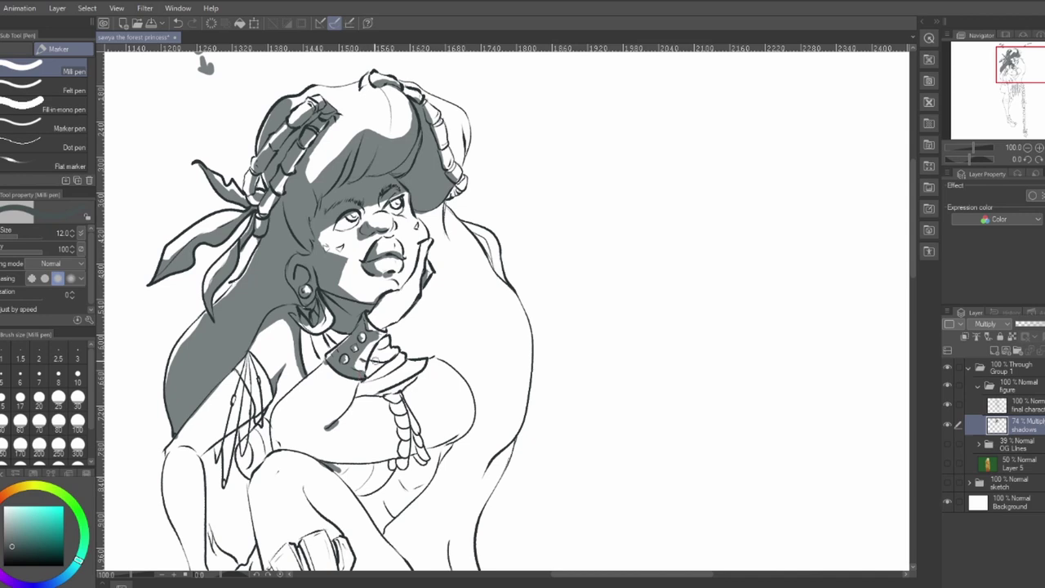
pyautogui.moveTo(339, 459)
pyautogui.mouseDown()
pyautogui.moveTo(353, 492)
pyautogui.moveTo(369, 466)
pyautogui.mouseUp()
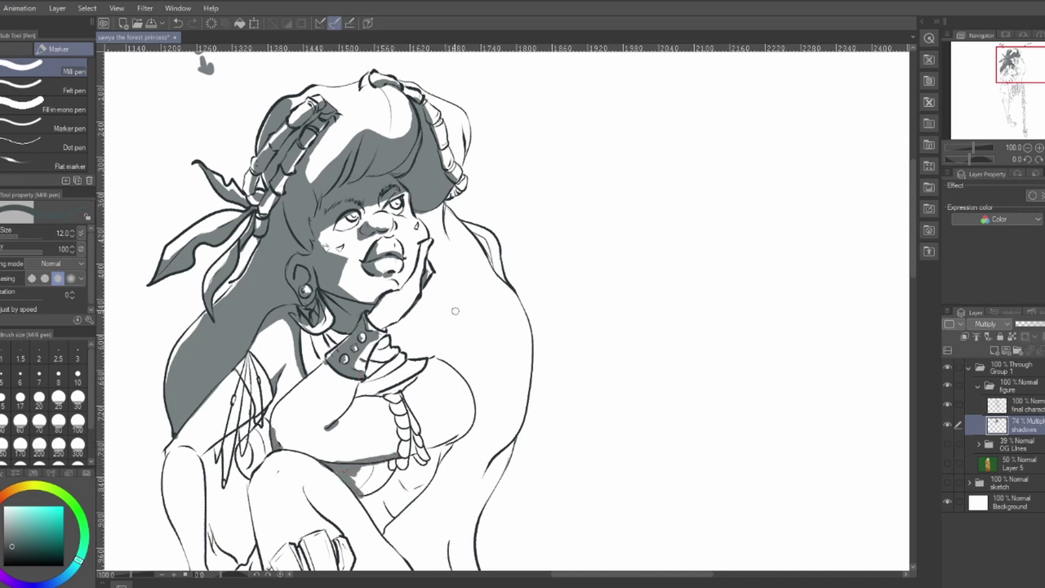
pyautogui.moveTo(327, 369)
pyautogui.mouseDown()
pyautogui.moveTo(336, 380)
pyautogui.moveTo(281, 413)
pyautogui.moveTo(354, 384)
pyautogui.moveTo(333, 397)
pyautogui.mouseUp()
pyautogui.moveTo(288, 432)
pyautogui.mouseDown()
pyautogui.moveTo(278, 449)
pyautogui.moveTo(306, 452)
pyautogui.moveTo(264, 465)
pyautogui.mouseUp()
pyautogui.moveTo(264, 466)
pyautogui.mouseDown()
pyautogui.moveTo(304, 457)
pyautogui.moveTo(263, 474)
pyautogui.moveTo(256, 494)
pyautogui.moveTo(270, 492)
pyautogui.moveTo(245, 474)
pyautogui.moveTo(266, 454)
pyautogui.moveTo(245, 457)
pyautogui.mouseUp()
pyautogui.moveTo(274, 382)
pyautogui.mouseDown()
pyautogui.moveTo(265, 408)
pyautogui.moveTo(259, 384)
pyautogui.moveTo(214, 442)
pyautogui.mouseUp()
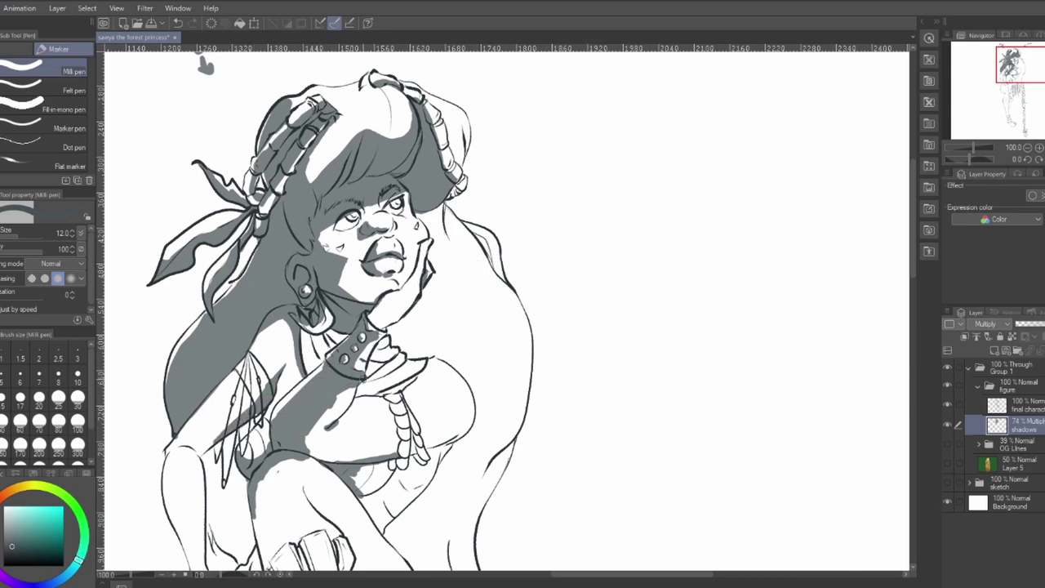
# - Fill out the raised forearm's shadow, shade the hanging beads and the wrist, and clean the elbow edge with the eraser
pyautogui.moveTo(357, 388)
pyautogui.mouseDown()
pyautogui.moveTo(306, 439)
pyautogui.moveTo(354, 391)
pyautogui.mouseUp()
pyautogui.moveTo(308, 438); pyautogui.dragTo(328, 461)
pyautogui.moveTo(607, 483); pyautogui.dragTo(601, 370)
pyautogui.moveTo(355, 359); pyautogui.dragTo(397, 356)
pyautogui.moveTo(381, 290)
pyautogui.mouseDown()
pyautogui.moveTo(391, 340)
pyautogui.moveTo(386, 314)
pyautogui.mouseUp()
pyautogui.press('e')
pyautogui.moveTo(320, 314); pyautogui.dragTo(330, 313)
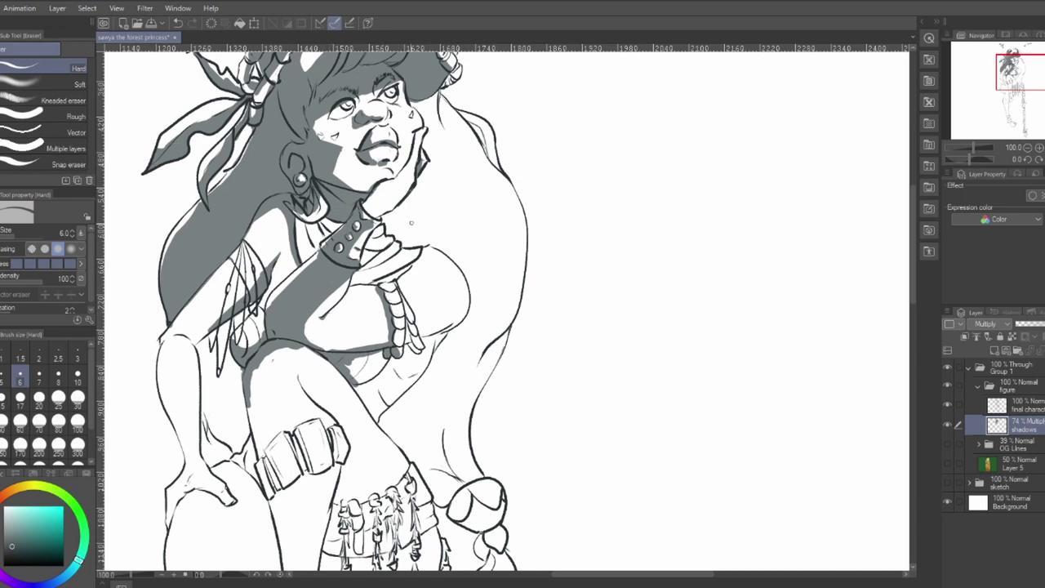
# - Shade the right-hand strand of hanging beads below the wrist with the Milli pen at size 7
pyautogui.press('p')
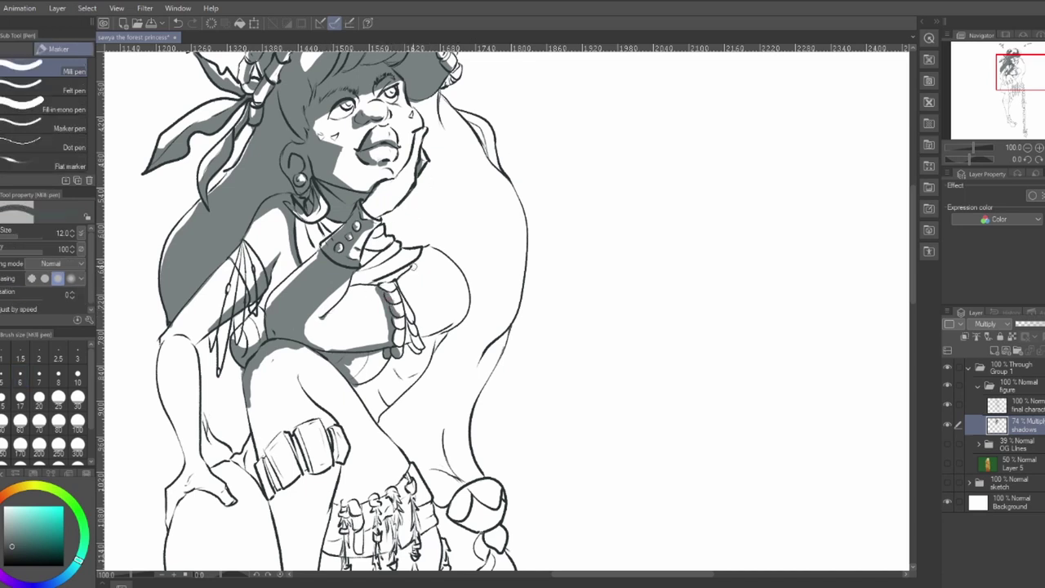
pyautogui.moveTo(395, 325); pyautogui.dragTo(399, 346)
pyautogui.click(39, 373)
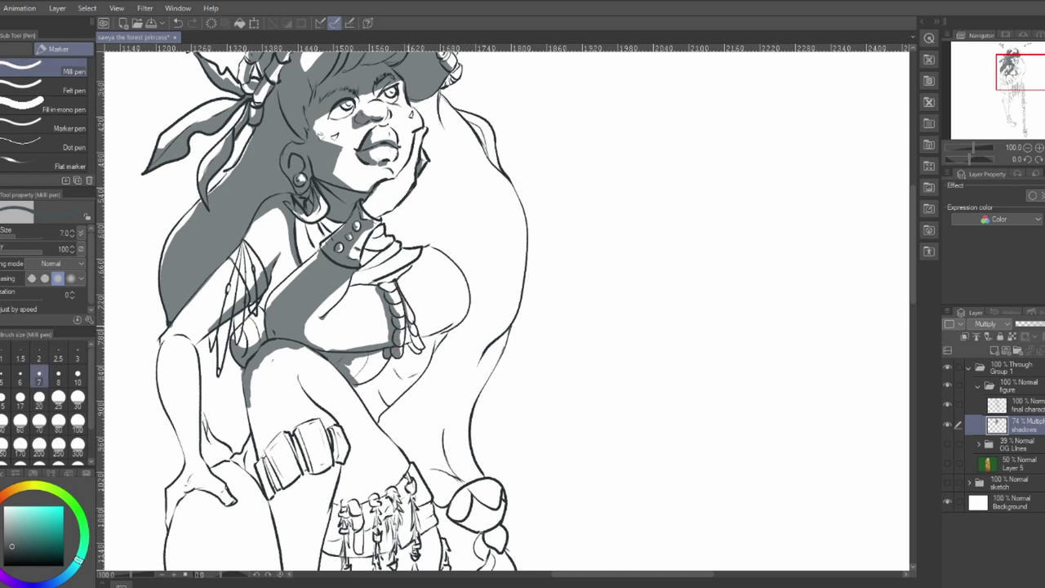
pyautogui.moveTo(408, 322); pyautogui.dragTo(410, 343)
pyautogui.press('e')
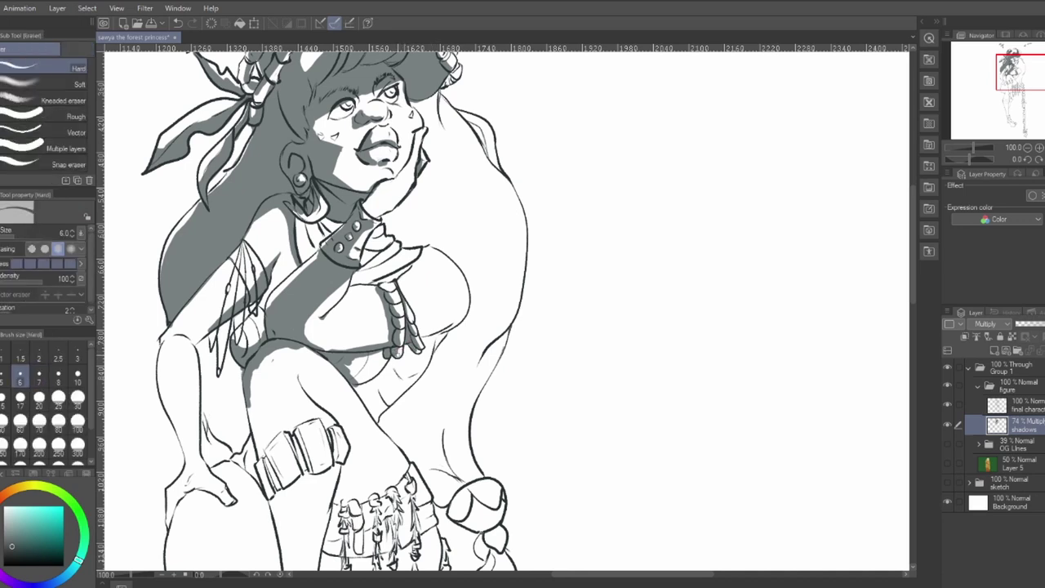
# - Shade the underside of the far breast and the adjoining ribs, trimming the shadow edges with the eraser
pyautogui.press('p')
pyautogui.moveTo(420, 335)
pyautogui.mouseDown()
pyautogui.moveTo(445, 333)
pyautogui.moveTo(426, 367)
pyautogui.mouseUp()
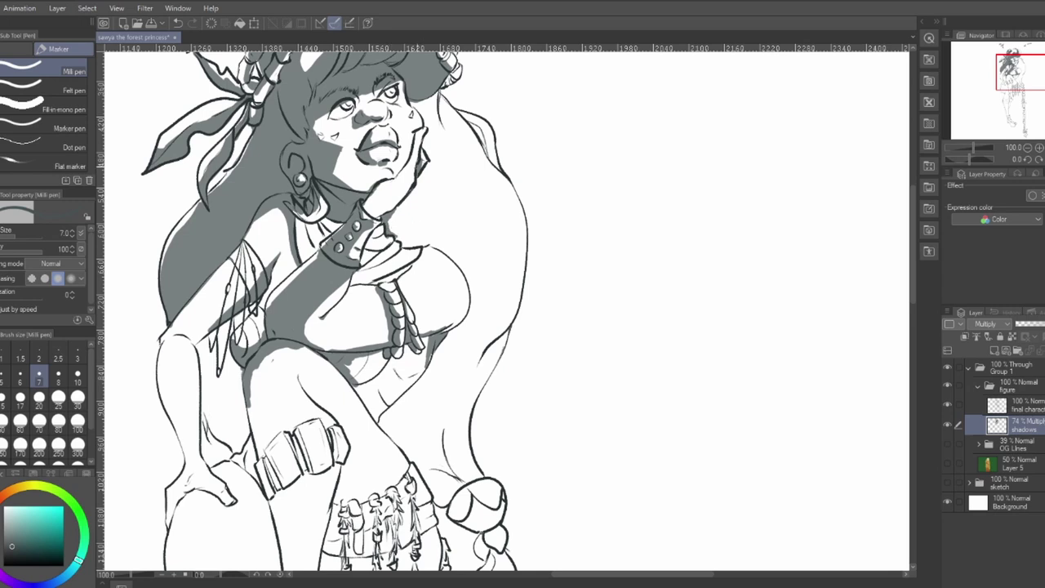
pyautogui.press('e')
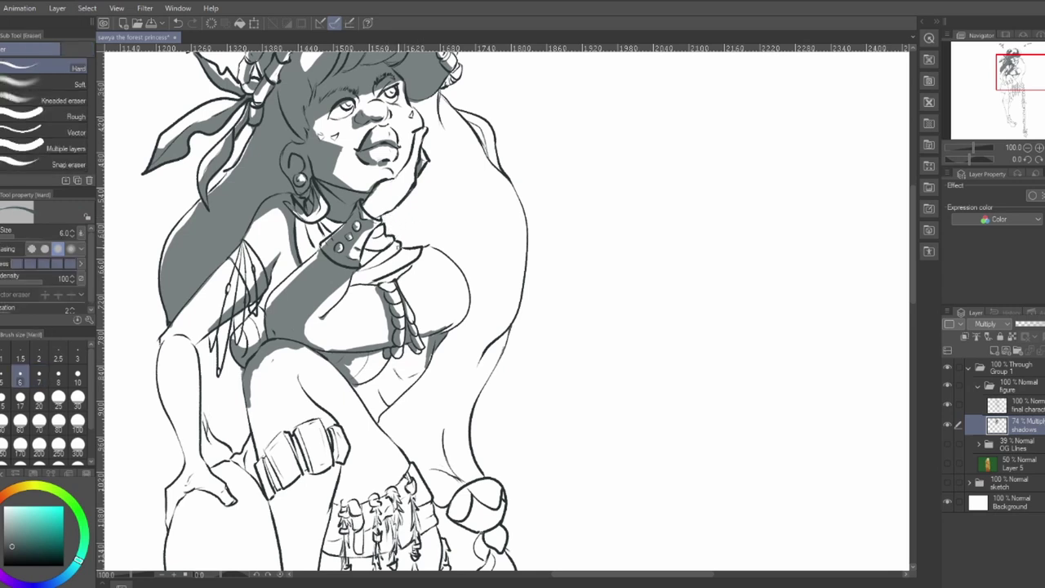
pyautogui.press('p')
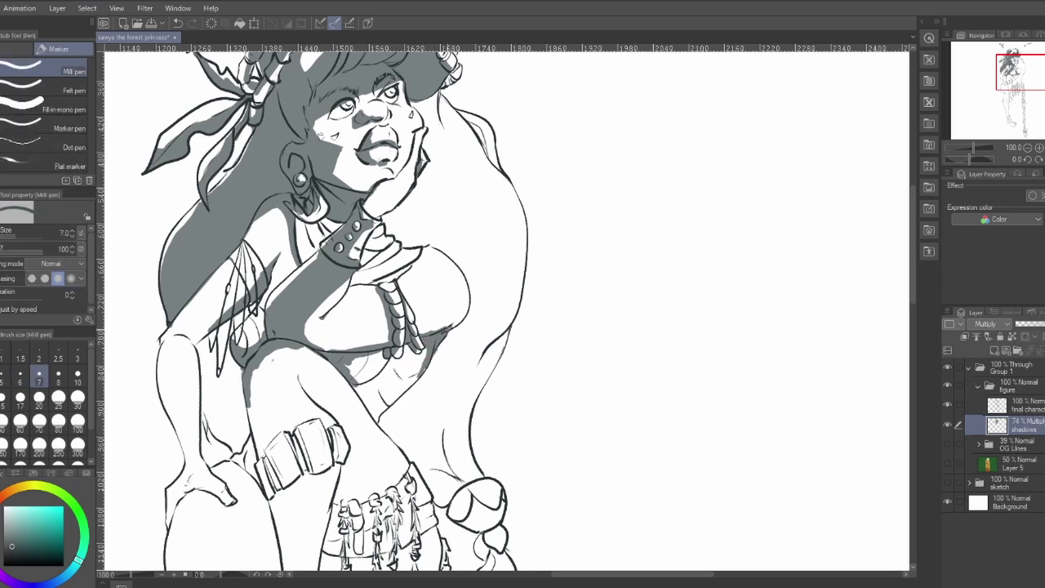
pyautogui.press('e')
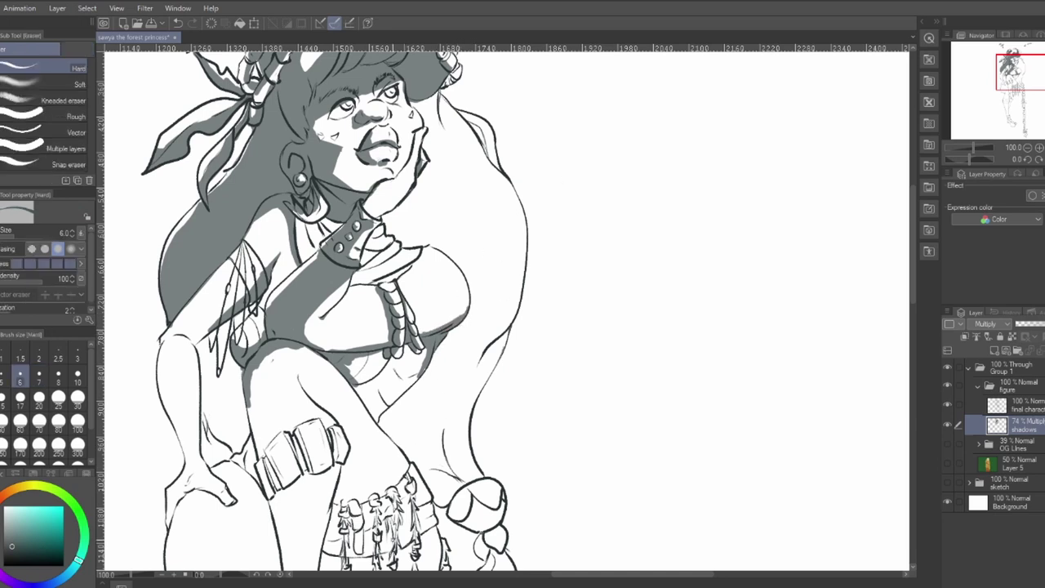
pyautogui.moveTo(429, 354); pyautogui.dragTo(418, 378)
# - Shade the far edge of the waist, the hip behind the raised thigh and the belly beside the thigh
pyautogui.press('p')
pyautogui.moveTo(379, 430); pyautogui.dragTo(454, 329)
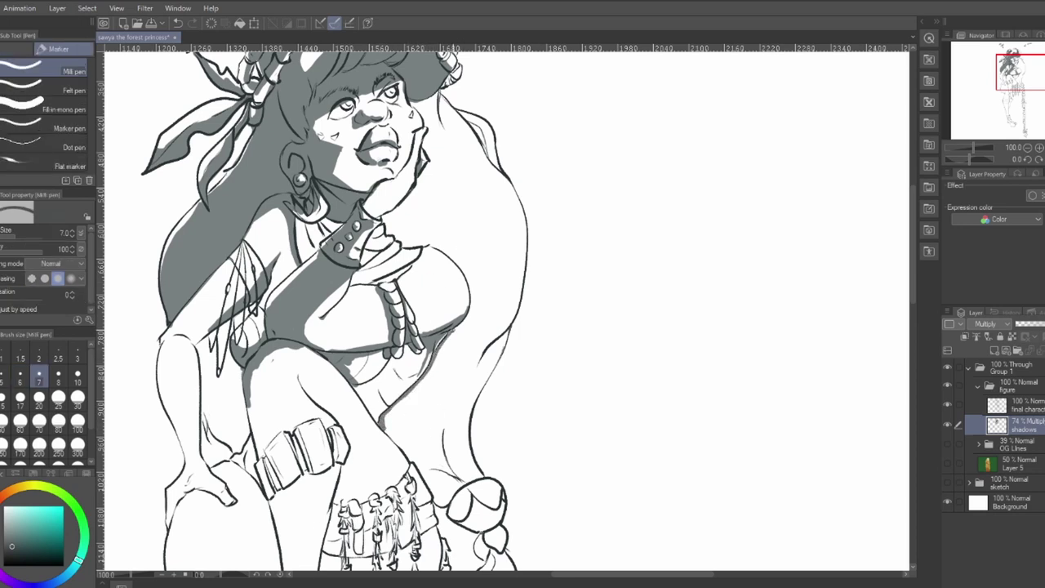
pyautogui.moveTo(383, 426); pyautogui.dragTo(407, 458)
pyautogui.moveTo(372, 405)
pyautogui.mouseDown()
pyautogui.moveTo(350, 370)
pyautogui.moveTo(377, 352)
pyautogui.moveTo(351, 362)
pyautogui.moveTo(377, 361)
pyautogui.moveTo(373, 418)
pyautogui.mouseUp()
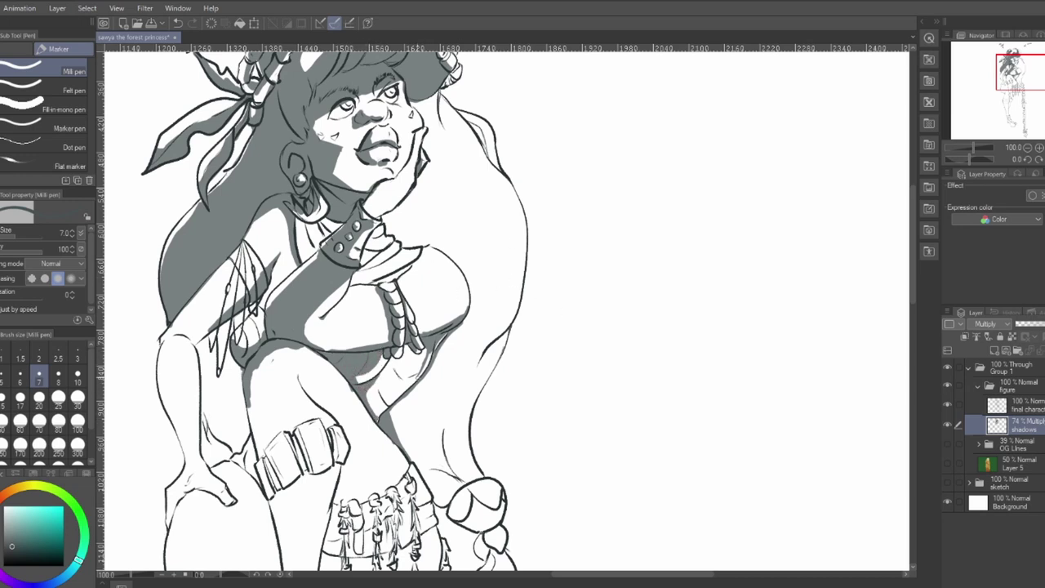
pyautogui.press('e')
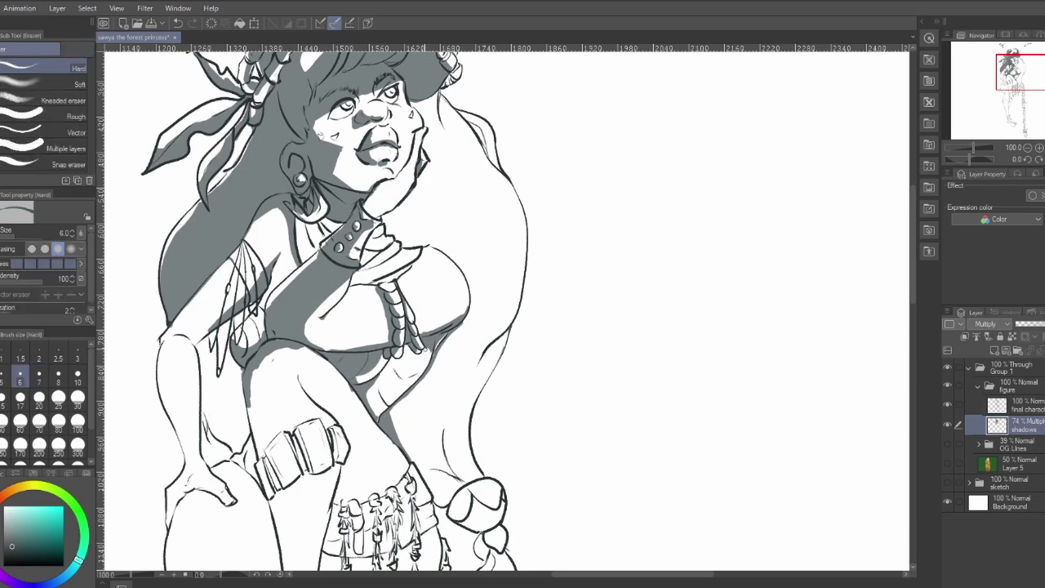
pyautogui.moveTo(537, 356)
pyautogui.mouseDown()
pyautogui.moveTo(497, 322)
pyautogui.moveTo(498, 294)
pyautogui.mouseUp()
# - Widen the shadow across the top of the raised knee beneath the elbow
pyautogui.press('p')
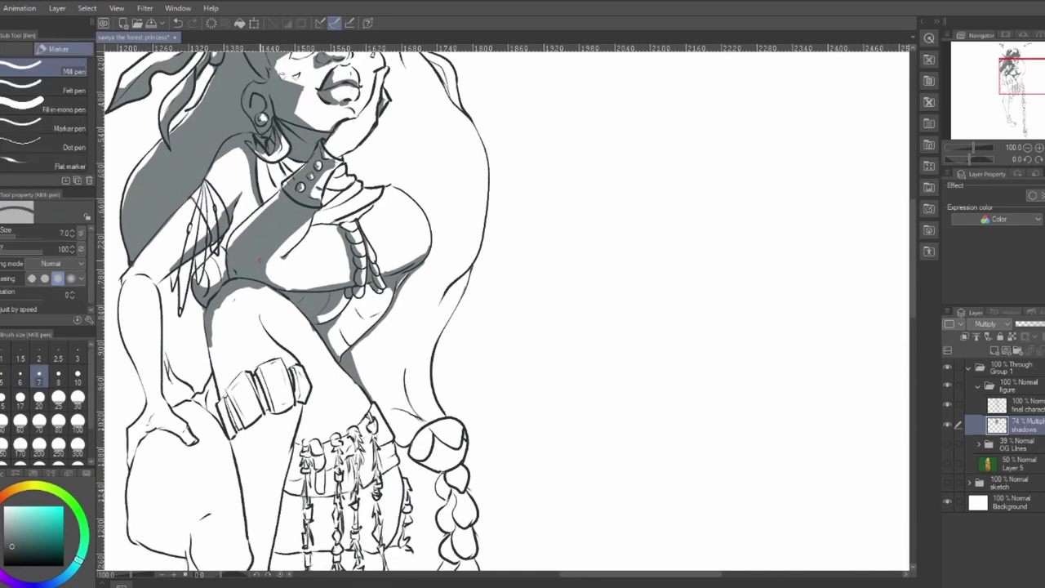
pyautogui.moveTo(246, 284); pyautogui.dragTo(260, 286)
pyautogui.press('e')
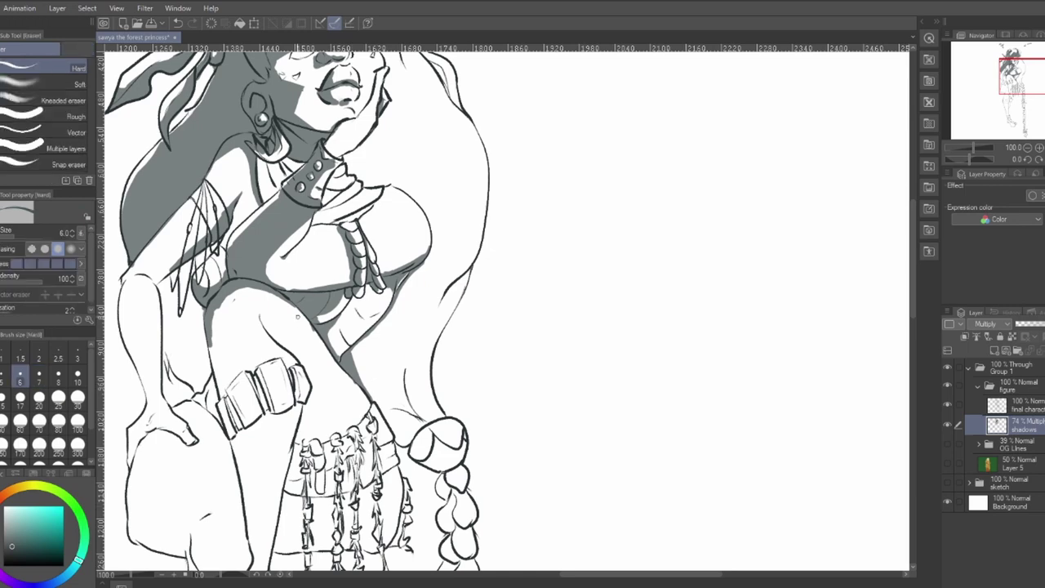
pyautogui.press('p')
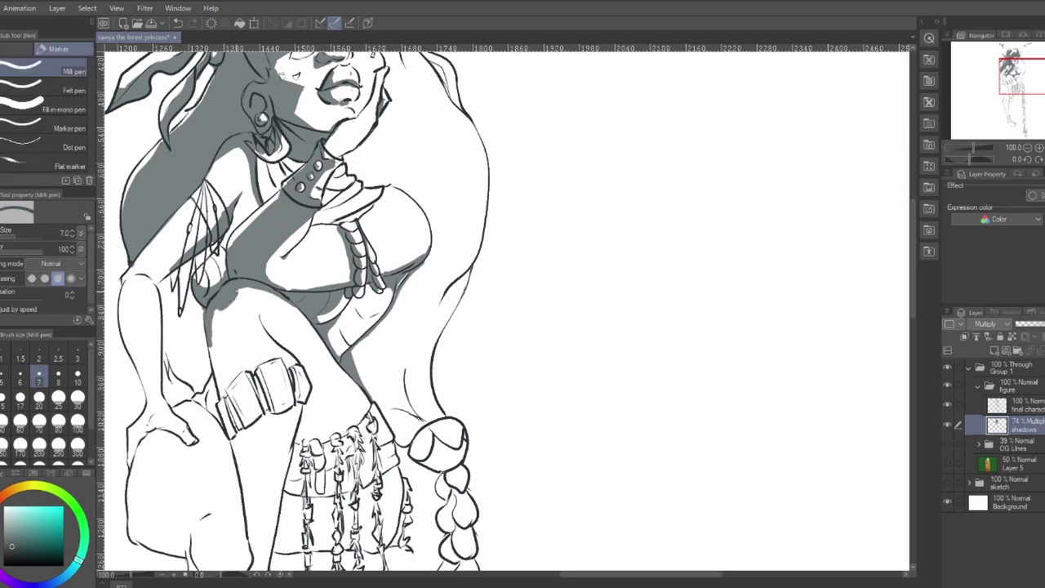
pyautogui.moveTo(231, 297)
pyautogui.mouseDown()
pyautogui.moveTo(214, 315)
pyautogui.moveTo(283, 406)
pyautogui.mouseUp()
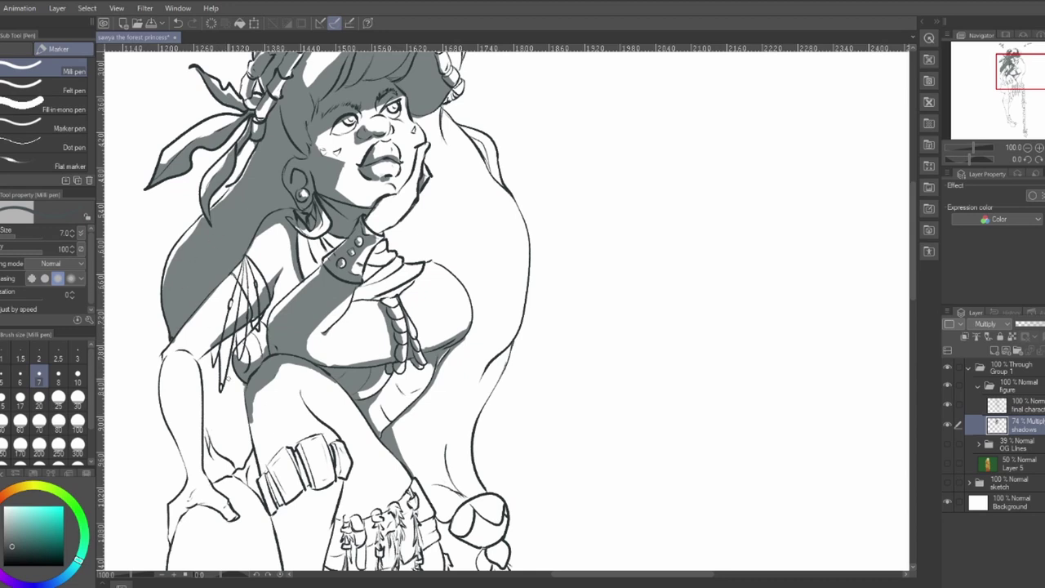
# - Fill the gap between the supporting arm and the raised thigh with shadow, raising the pen size to 17
pyautogui.moveTo(212, 350)
pyautogui.mouseDown()
pyautogui.moveTo(220, 390)
pyautogui.moveTo(235, 390)
pyautogui.mouseUp()
pyautogui.moveTo(228, 328)
pyautogui.mouseDown()
pyautogui.moveTo(234, 374)
pyautogui.moveTo(236, 349)
pyautogui.moveTo(194, 347)
pyautogui.mouseUp()
pyautogui.moveTo(222, 343)
pyautogui.mouseDown()
pyautogui.moveTo(214, 331)
pyautogui.moveTo(214, 394)
pyautogui.moveTo(229, 408)
pyautogui.mouseUp()
pyautogui.moveTo(229, 392)
pyautogui.mouseDown()
pyautogui.moveTo(242, 408)
pyautogui.moveTo(214, 422)
pyautogui.mouseUp()
pyautogui.click(20, 398)
pyautogui.moveTo(212, 389)
pyautogui.mouseDown()
pyautogui.moveTo(207, 433)
pyautogui.moveTo(236, 465)
pyautogui.mouseUp()
pyautogui.moveTo(245, 396)
pyautogui.mouseDown()
pyautogui.moveTo(230, 469)
pyautogui.moveTo(220, 449)
pyautogui.moveTo(254, 465)
pyautogui.moveTo(253, 490)
pyautogui.moveTo(245, 477)
pyautogui.moveTo(267, 519)
pyautogui.mouseUp()
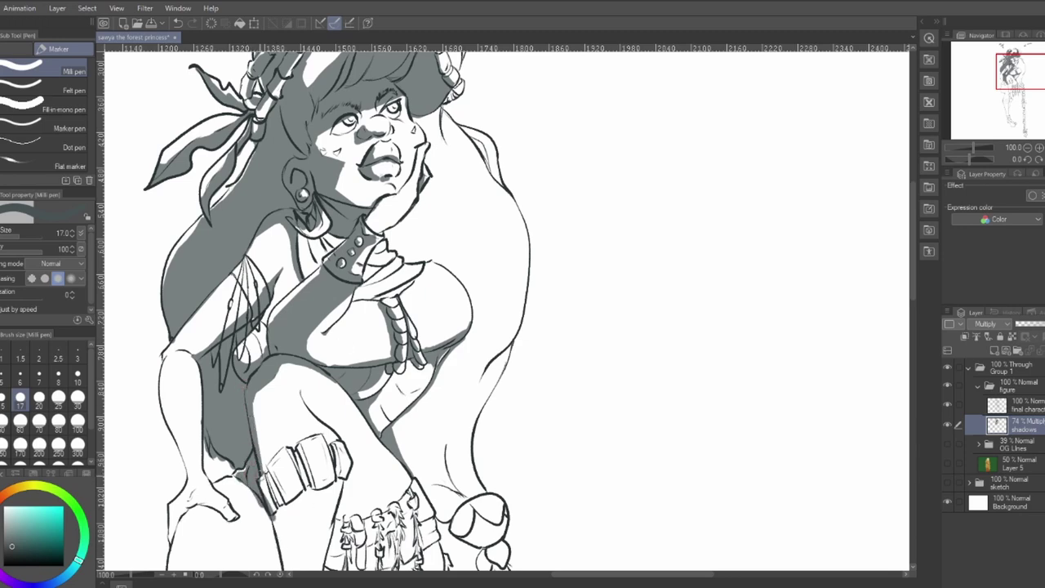
# - Clean the shadow edges between the supporting arm and the thigh, and touch up the shading around the arm tassels
pyautogui.moveTo(570, 352)
pyautogui.mouseDown()
pyautogui.moveTo(580, 252)
pyautogui.moveTo(586, 269)
pyautogui.mouseUp()
pyautogui.press('e')
pyautogui.moveTo(220, 360); pyautogui.dragTo(221, 374)
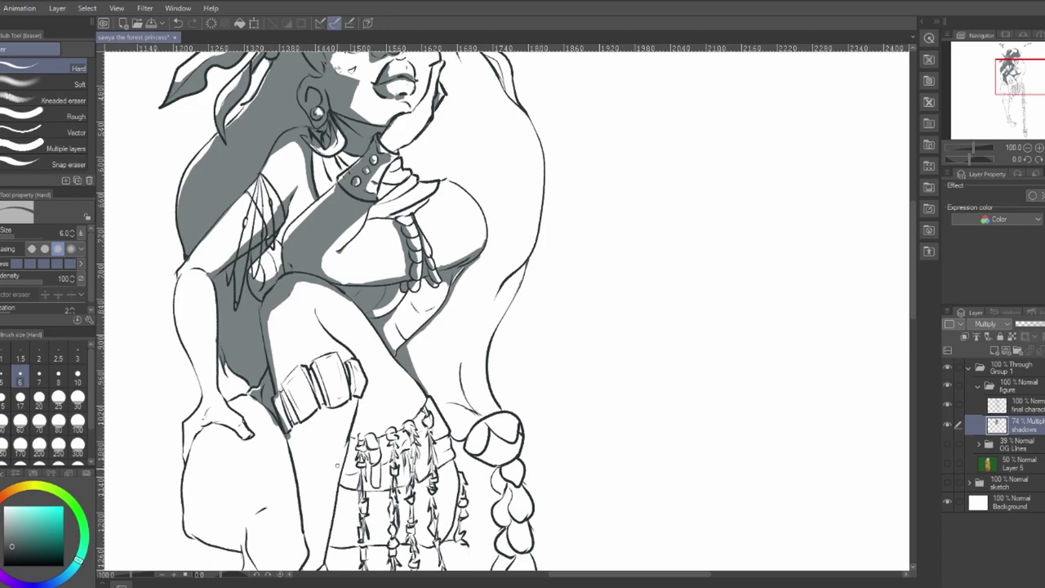
pyautogui.moveTo(595, 264); pyautogui.dragTo(636, 340)
pyautogui.moveTo(620, 296)
pyautogui.mouseDown()
pyautogui.moveTo(618, 364)
pyautogui.moveTo(622, 291)
pyautogui.mouseUp()
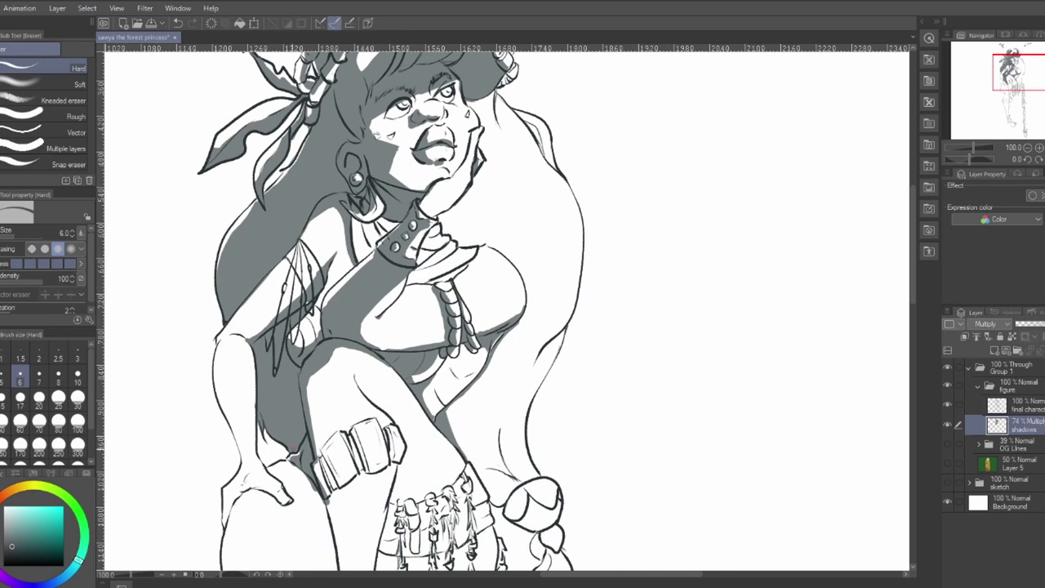
pyautogui.press('p')
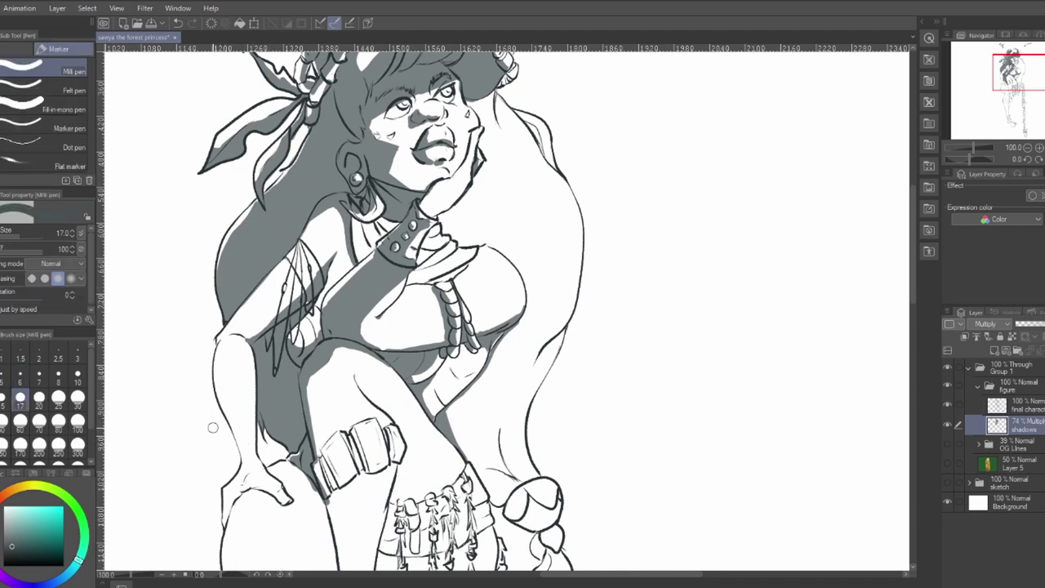
pyautogui.moveTo(298, 294); pyautogui.dragTo(292, 260)
pyautogui.press('e')
pyautogui.press('p')
# - Shade the thigh above and below the strapped pouches and the gaps between them, erasing spill from the pouches
pyautogui.moveTo(632, 439)
pyautogui.mouseDown()
pyautogui.moveTo(630, 404)
pyautogui.moveTo(616, 413)
pyautogui.moveTo(618, 367)
pyautogui.mouseUp()
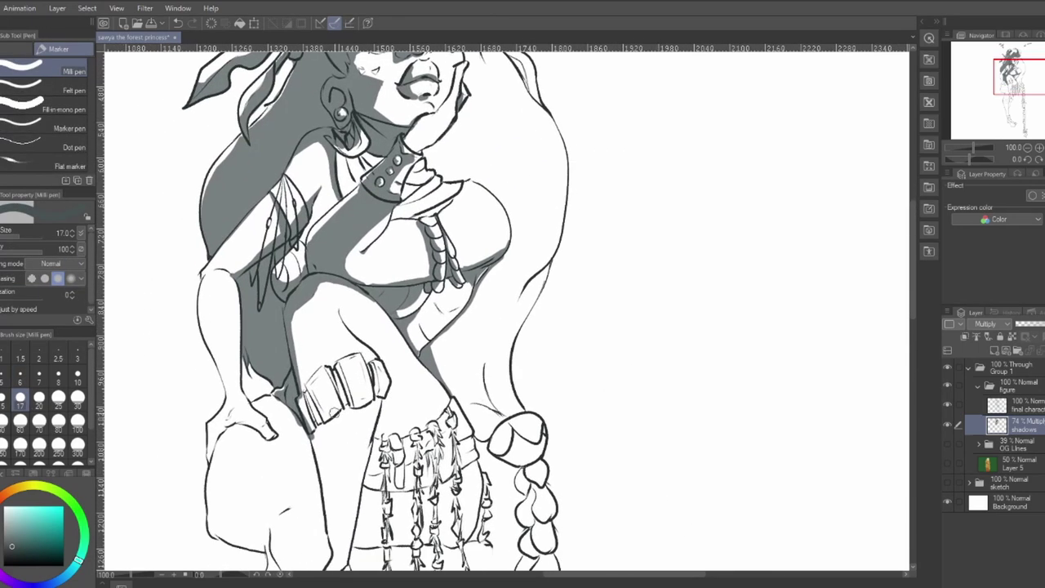
pyautogui.moveTo(319, 429)
pyautogui.mouseDown()
pyautogui.moveTo(318, 445)
pyautogui.moveTo(348, 409)
pyautogui.moveTo(329, 462)
pyautogui.mouseUp()
pyautogui.moveTo(302, 389)
pyautogui.mouseDown()
pyautogui.moveTo(290, 319)
pyautogui.moveTo(304, 379)
pyautogui.mouseUp()
pyautogui.moveTo(292, 329); pyautogui.dragTo(307, 392)
pyautogui.moveTo(351, 399)
pyautogui.mouseDown()
pyautogui.moveTo(378, 408)
pyautogui.moveTo(326, 459)
pyautogui.mouseUp()
pyautogui.moveTo(340, 367)
pyautogui.mouseDown()
pyautogui.moveTo(341, 404)
pyautogui.moveTo(314, 421)
pyautogui.moveTo(305, 392)
pyautogui.moveTo(372, 395)
pyautogui.mouseUp()
pyautogui.press('e')
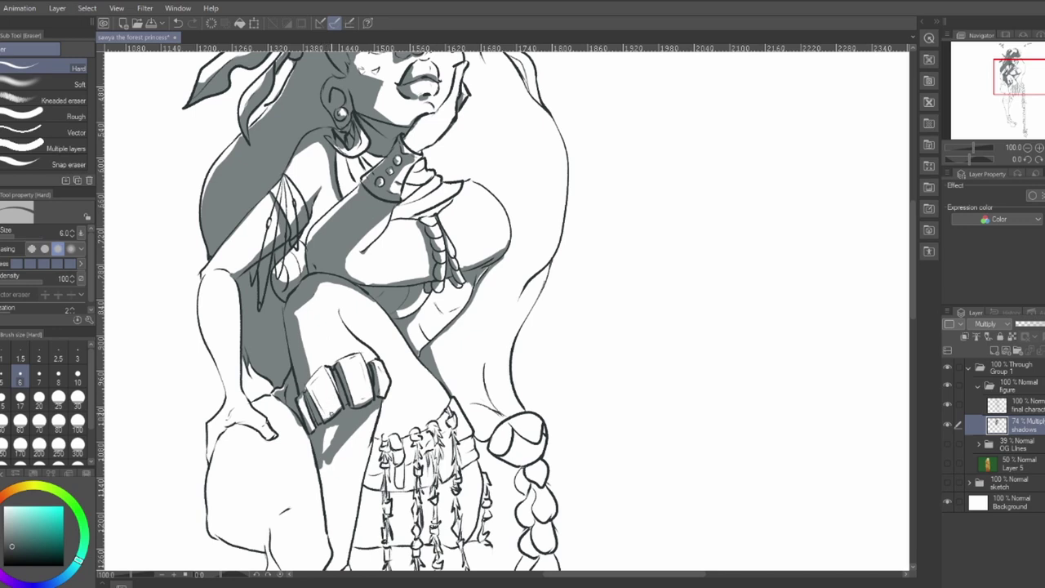
pyautogui.moveTo(326, 411)
pyautogui.mouseDown()
pyautogui.moveTo(300, 397)
pyautogui.moveTo(371, 399)
pyautogui.mouseUp()
# - Extend the shadow down the rear leg, past the band below the knee and along the calf behind the front leg
pyautogui.press('p')
pyautogui.moveTo(336, 429); pyautogui.dragTo(329, 536)
pyautogui.moveTo(536, 302); pyautogui.dragTo(571, 97)
pyautogui.moveTo(369, 255); pyautogui.dragTo(378, 430)
pyautogui.moveTo(376, 387); pyautogui.dragTo(376, 344)
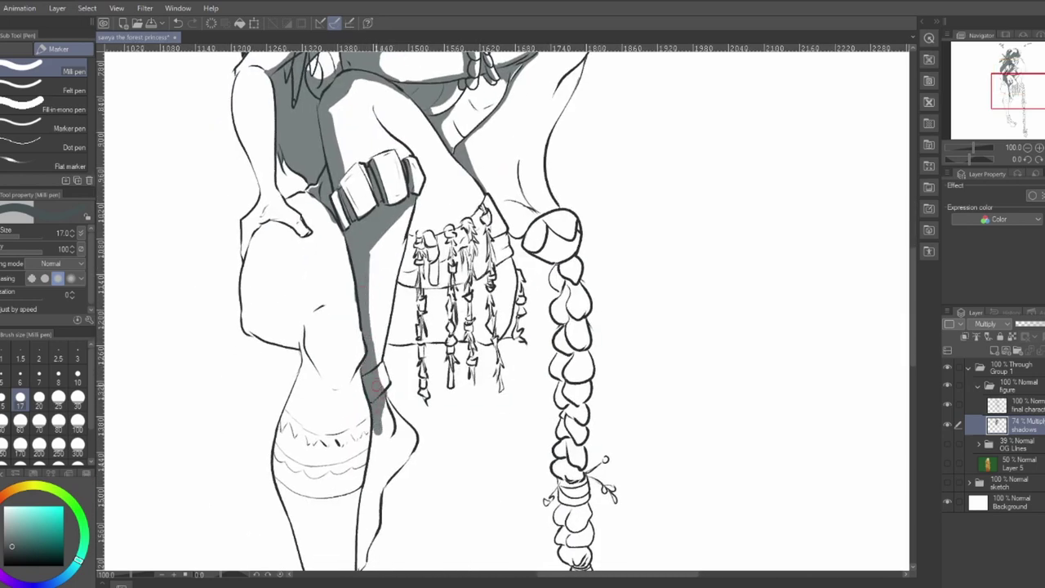
pyautogui.moveTo(405, 413); pyautogui.dragTo(398, 344)
pyautogui.moveTo(381, 336); pyautogui.dragTo(363, 425)
pyautogui.moveTo(382, 369); pyautogui.dragTo(350, 500)
pyautogui.moveTo(367, 448); pyautogui.dragTo(350, 506)
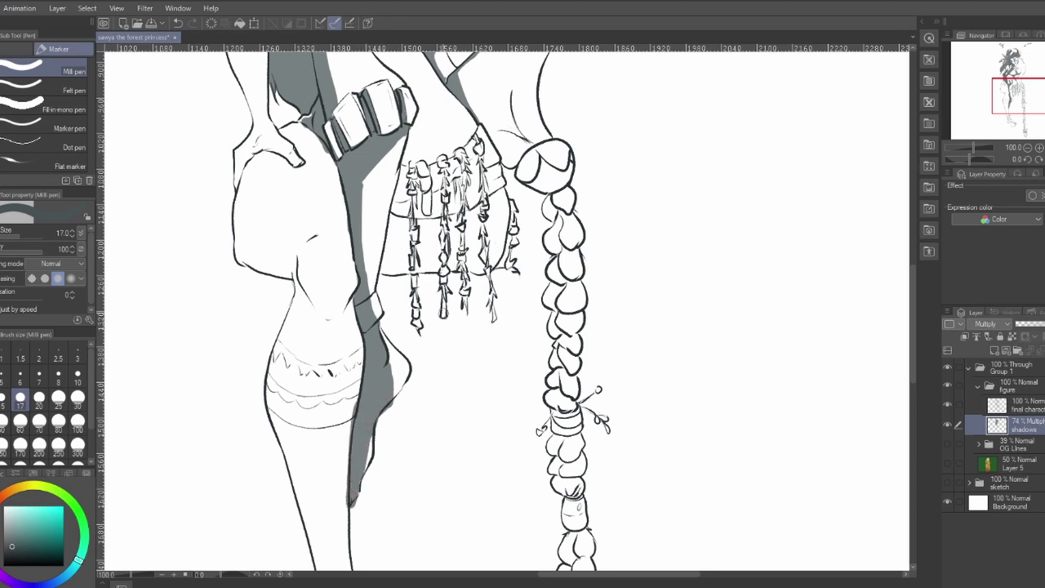
# - Clean the lower edges of the rear calf's shadow with the eraser and save the file
pyautogui.press('e')
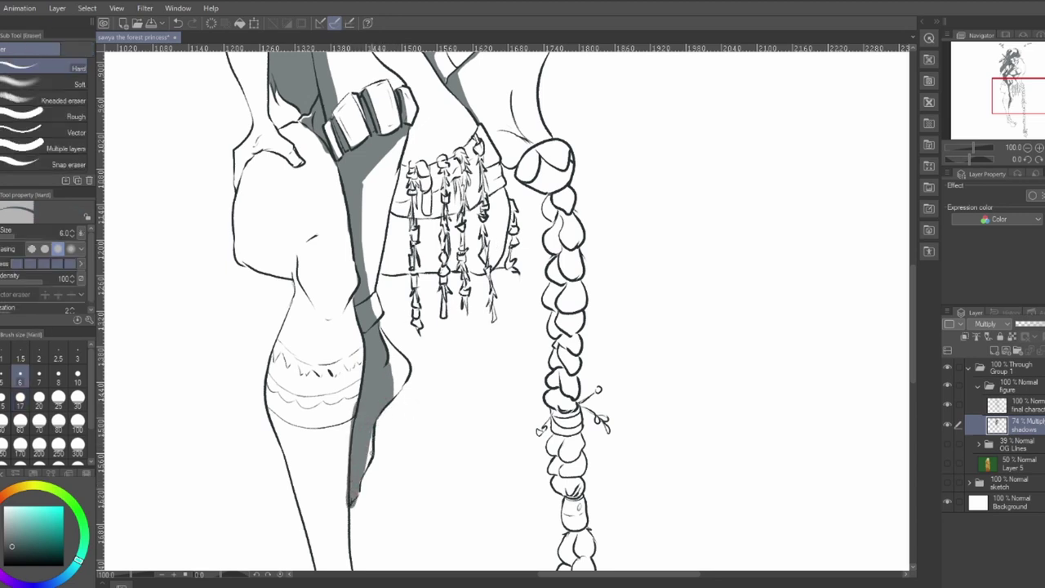
pyautogui.moveTo(358, 495); pyautogui.dragTo(362, 474)
pyautogui.press('p')
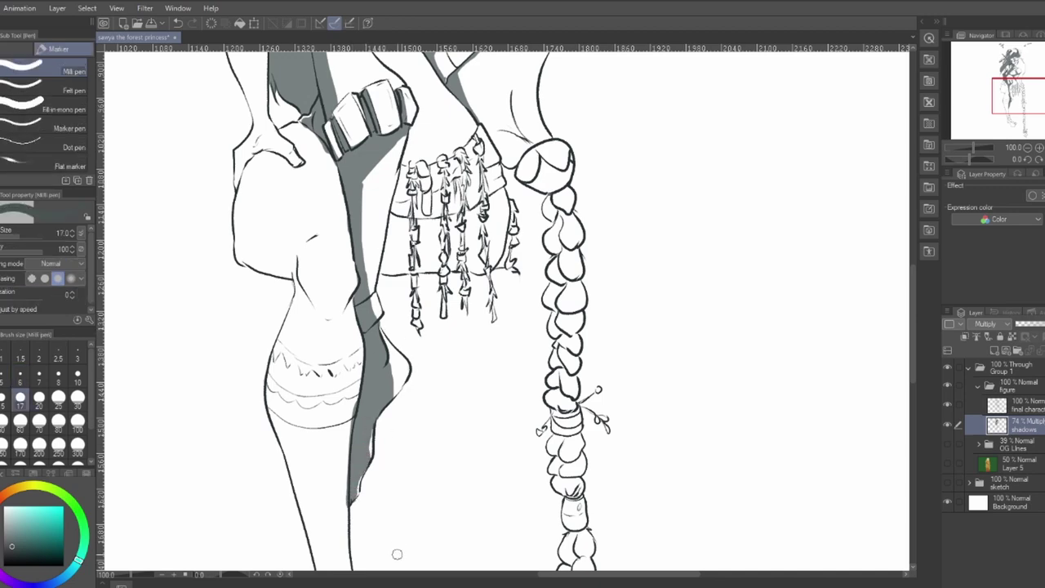
pyautogui.press('e')
pyautogui.moveTo(349, 426)
pyautogui.mouseDown()
pyautogui.moveTo(357, 399)
pyautogui.moveTo(347, 504)
pyautogui.mouseUp()
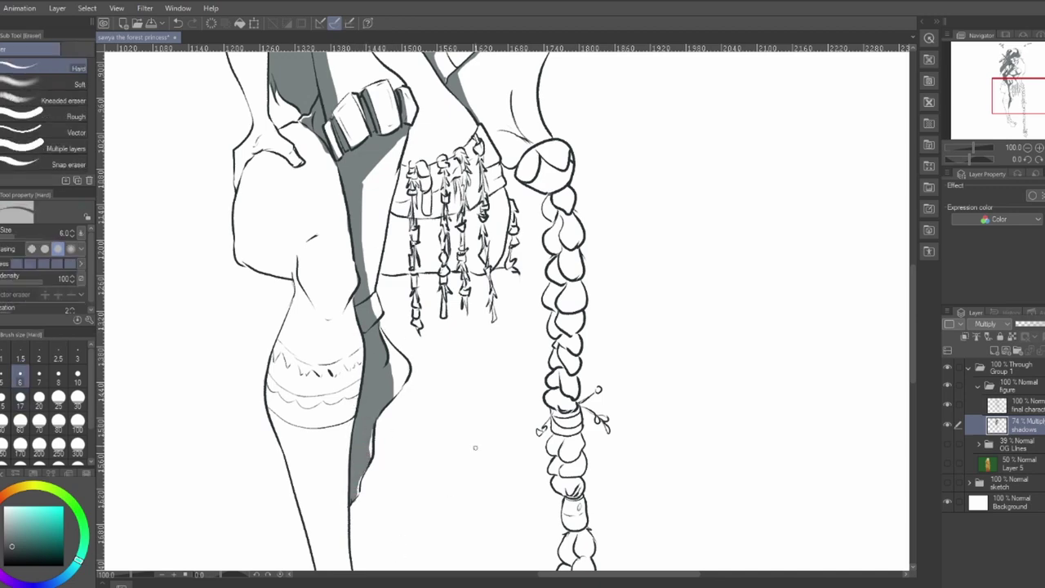
pyautogui.moveTo(476, 447); pyautogui.dragTo(498, 459)
pyautogui.hotkey('ctrl', 's')
# - Shade the front leg around the resting hand, along the outer knee and thigh, and at the crease below the knee
pyautogui.moveTo(484, 258)
pyautogui.mouseDown()
pyautogui.moveTo(511, 506)
pyautogui.moveTo(536, 470)
pyautogui.mouseUp()
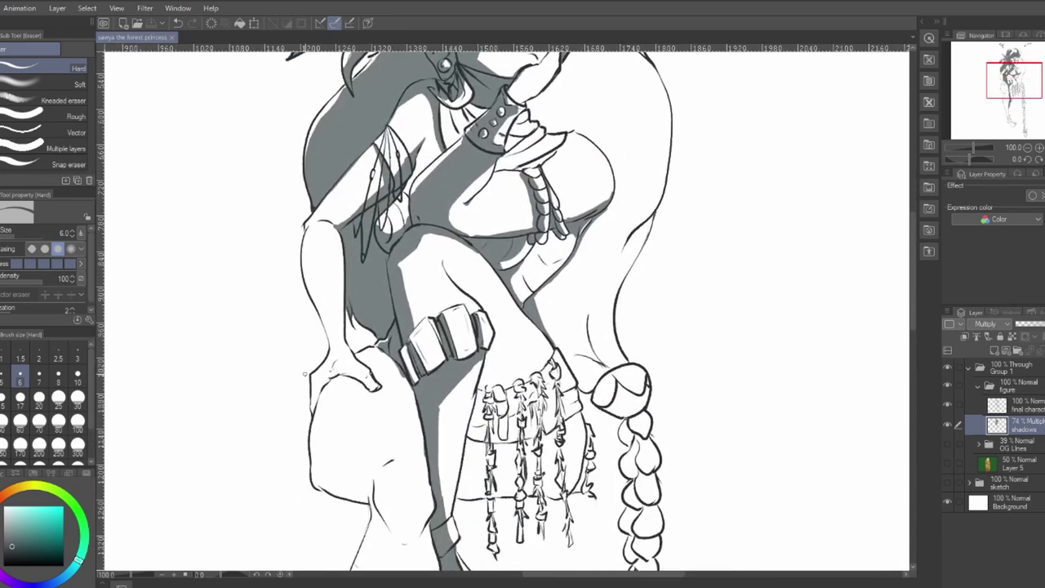
pyautogui.press('p')
pyautogui.moveTo(336, 378)
pyautogui.mouseDown()
pyautogui.moveTo(320, 388)
pyautogui.moveTo(315, 424)
pyautogui.mouseUp()
pyautogui.moveTo(333, 379)
pyautogui.mouseDown()
pyautogui.moveTo(368, 388)
pyautogui.moveTo(334, 387)
pyautogui.moveTo(317, 480)
pyautogui.moveTo(338, 490)
pyautogui.moveTo(349, 473)
pyautogui.moveTo(366, 500)
pyautogui.moveTo(343, 481)
pyautogui.moveTo(369, 506)
pyautogui.moveTo(379, 474)
pyautogui.moveTo(395, 539)
pyautogui.mouseUp()
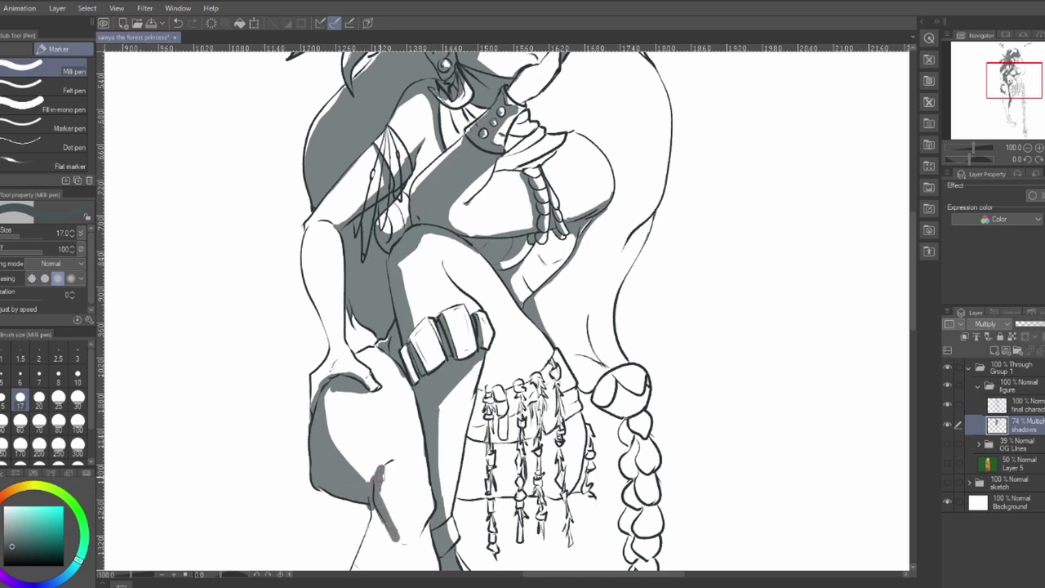
pyautogui.moveTo(374, 357)
pyautogui.mouseDown()
pyautogui.moveTo(366, 363)
pyautogui.moveTo(399, 377)
pyautogui.moveTo(415, 415)
pyautogui.mouseUp()
pyautogui.moveTo(366, 356)
pyautogui.mouseDown()
pyautogui.moveTo(313, 403)
pyautogui.moveTo(313, 380)
pyautogui.moveTo(348, 368)
pyautogui.mouseUp()
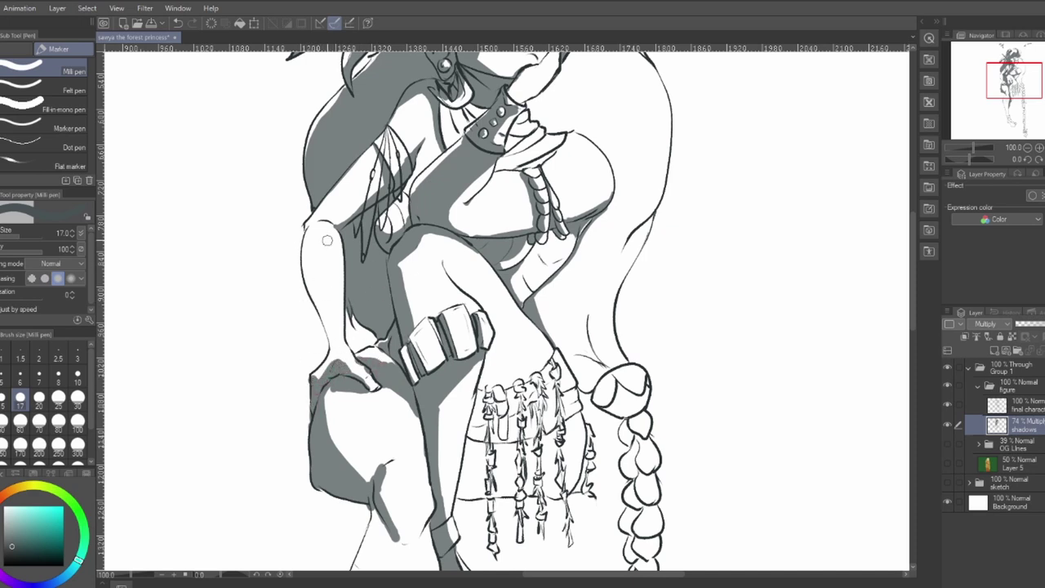
# - Add a diagonal shadow band across the supporting forearm and trim its edges with the eraser
pyautogui.moveTo(338, 261)
pyautogui.mouseDown()
pyautogui.moveTo(325, 303)
pyautogui.moveTo(313, 288)
pyautogui.moveTo(328, 311)
pyautogui.moveTo(323, 330)
pyautogui.mouseUp()
pyautogui.press('e')
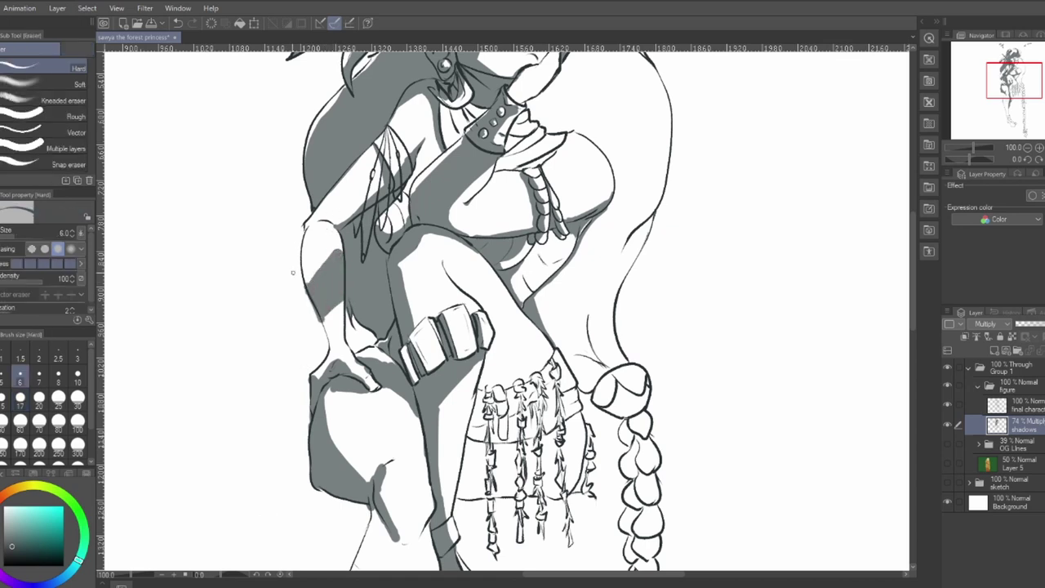
pyautogui.moveTo(304, 286)
pyautogui.mouseDown()
pyautogui.moveTo(317, 318)
pyautogui.moveTo(341, 299)
pyautogui.mouseUp()
pyautogui.moveTo(318, 262)
pyautogui.mouseDown()
pyautogui.moveTo(335, 250)
pyautogui.moveTo(313, 283)
pyautogui.mouseUp()
# - Touch up the shadow beside the resting hand and refine the crease shadow below the front knee
pyautogui.moveTo(738, 350)
pyautogui.mouseDown()
pyautogui.moveTo(669, 460)
pyautogui.moveTo(680, 404)
pyautogui.mouseUp()
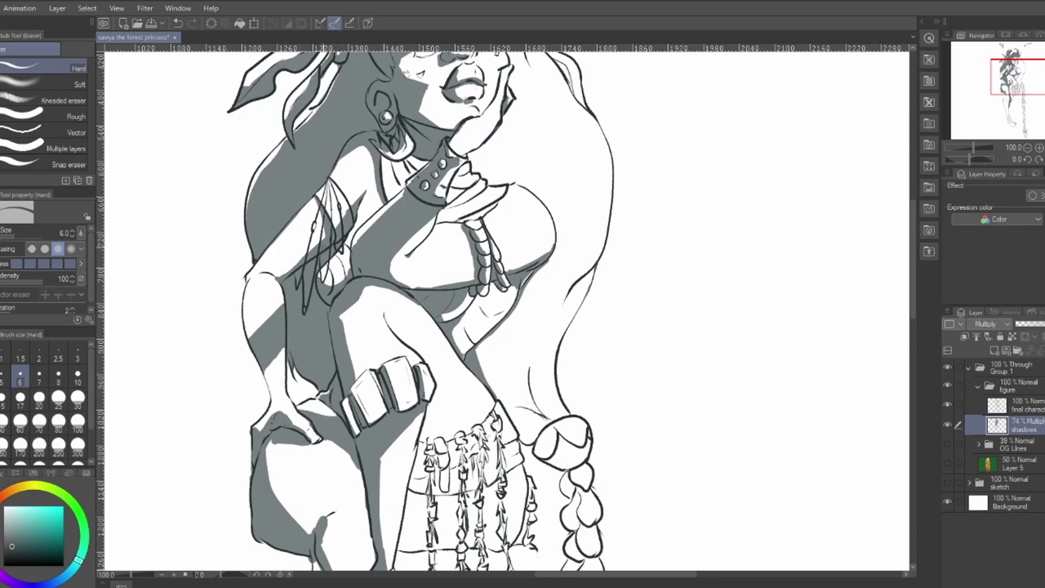
pyautogui.moveTo(659, 422); pyautogui.dragTo(659, 275)
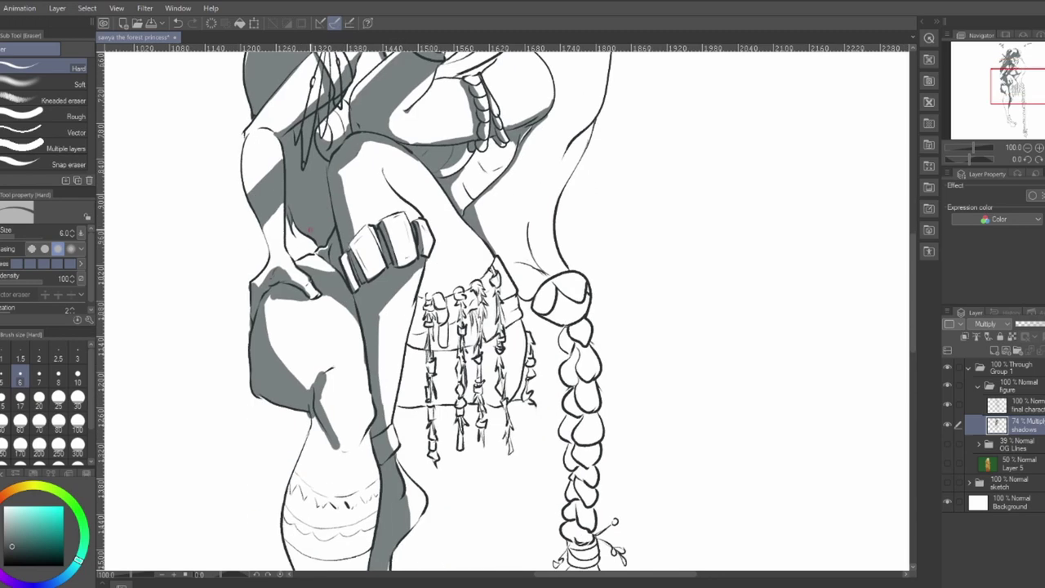
pyautogui.press('p')
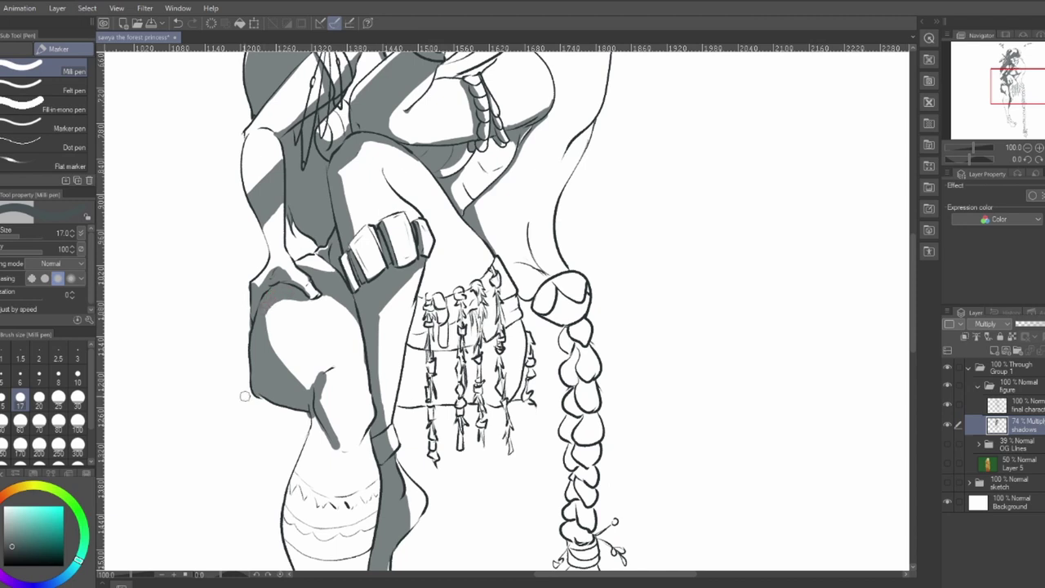
pyautogui.press('e')
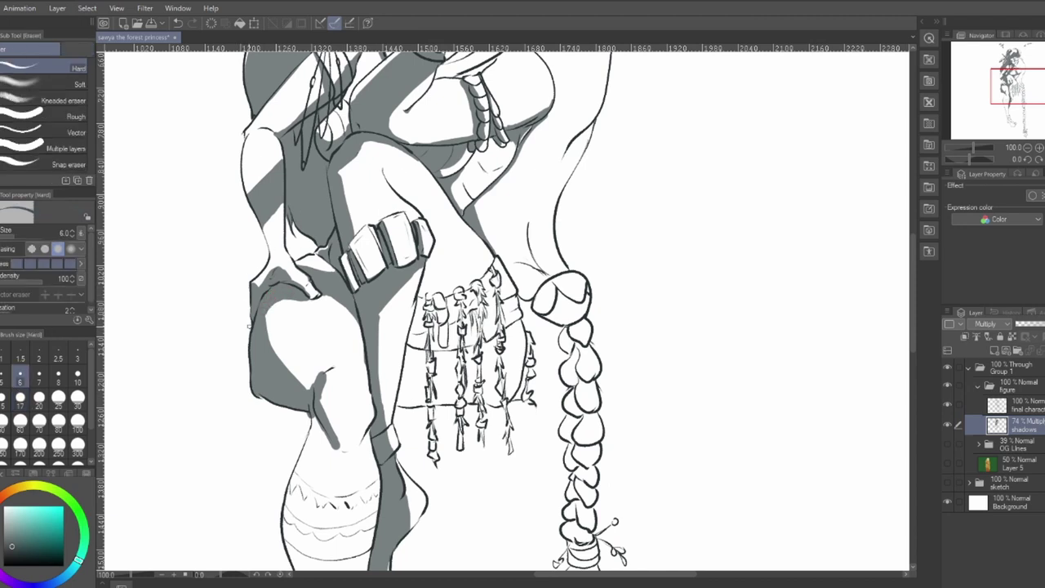
pyautogui.moveTo(654, 349); pyautogui.dragTo(663, 307)
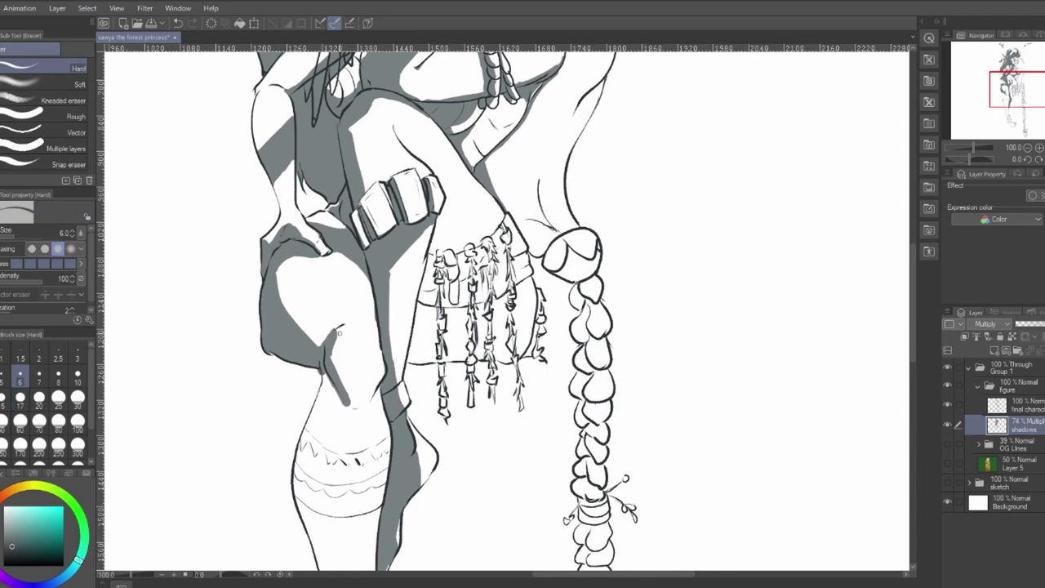
pyautogui.moveTo(335, 348)
pyautogui.mouseDown()
pyautogui.moveTo(335, 329)
pyautogui.moveTo(348, 397)
pyautogui.mouseUp()
# - Fill the shadow on the front lower leg from the knee through the patterned band to the ankle cuff
pyautogui.moveTo(726, 391); pyautogui.dragTo(794, 398)
pyautogui.press('p')
pyautogui.moveTo(407, 413)
pyautogui.mouseDown()
pyautogui.moveTo(399, 394)
pyautogui.moveTo(424, 429)
pyautogui.moveTo(418, 489)
pyautogui.mouseUp()
pyautogui.moveTo(391, 398)
pyautogui.mouseDown()
pyautogui.moveTo(399, 454)
pyautogui.moveTo(427, 415)
pyautogui.mouseUp()
pyautogui.scroll(-3, 426, 414)
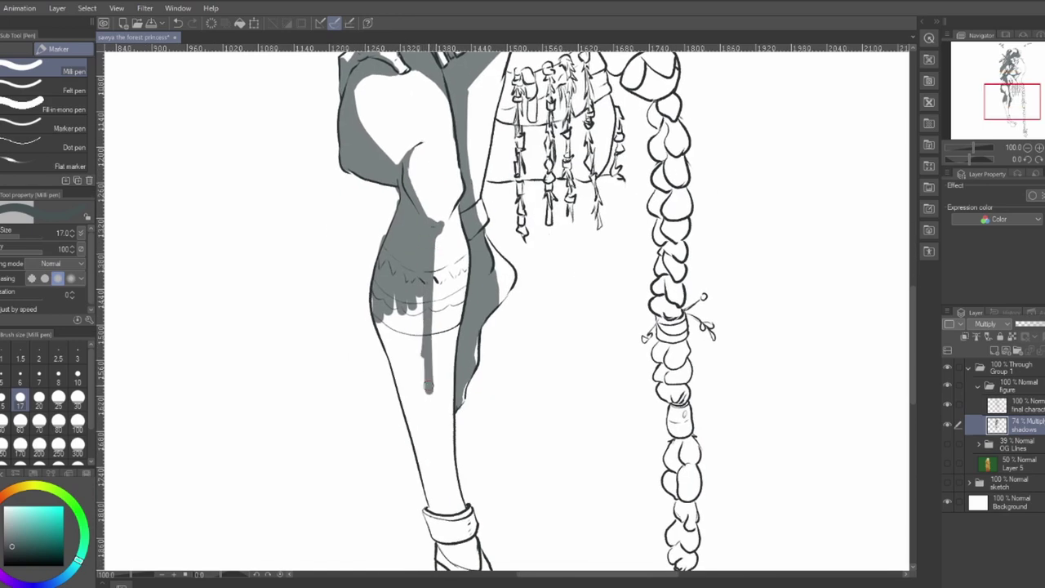
pyautogui.moveTo(409, 298)
pyautogui.mouseDown()
pyautogui.moveTo(429, 420)
pyautogui.moveTo(412, 417)
pyautogui.mouseUp()
pyautogui.moveTo(396, 375)
pyautogui.mouseDown()
pyautogui.moveTo(441, 542)
pyautogui.moveTo(462, 554)
pyautogui.moveTo(457, 562)
pyautogui.mouseUp()
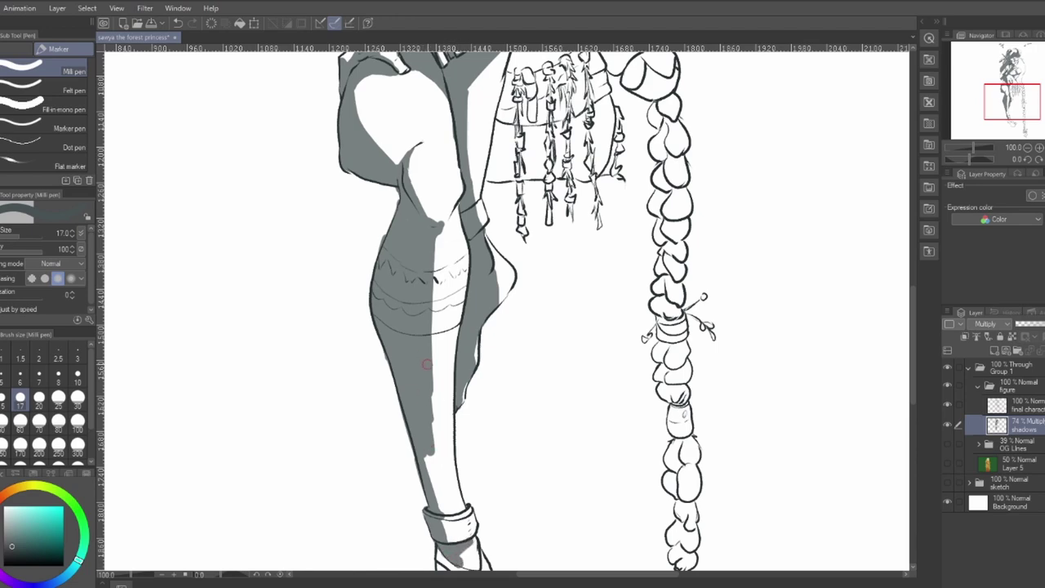
pyautogui.moveTo(430, 364); pyautogui.dragTo(446, 514)
pyautogui.moveTo(445, 515)
pyautogui.mouseDown()
pyautogui.moveTo(431, 466)
pyautogui.moveTo(444, 527)
pyautogui.mouseUp()
# - Shade the heel, instep and sole of the front foot below the beaded strap
pyautogui.scroll(-3, 553, 269)
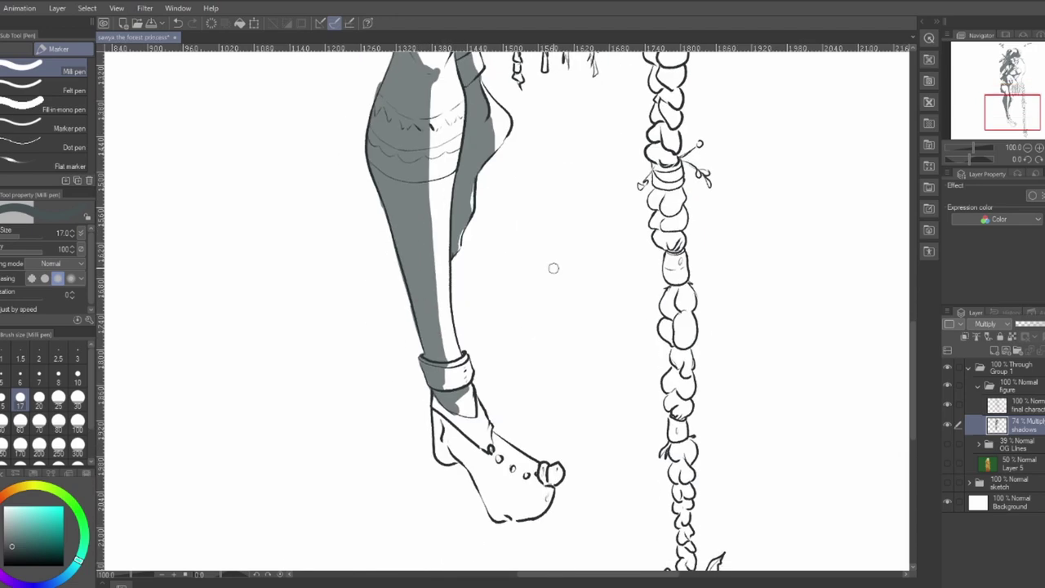
pyautogui.moveTo(435, 393)
pyautogui.mouseDown()
pyautogui.moveTo(441, 454)
pyautogui.moveTo(483, 456)
pyautogui.moveTo(477, 484)
pyautogui.moveTo(501, 518)
pyautogui.mouseUp()
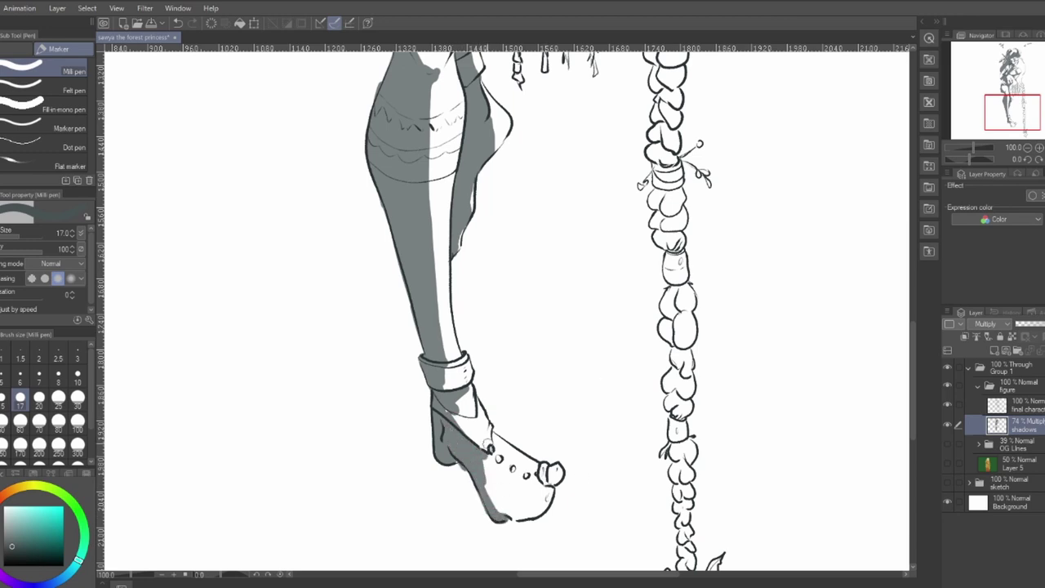
pyautogui.moveTo(488, 445)
pyautogui.mouseDown()
pyautogui.moveTo(499, 470)
pyautogui.moveTo(543, 486)
pyautogui.moveTo(501, 499)
pyautogui.moveTo(535, 510)
pyautogui.moveTo(527, 490)
pyautogui.mouseUp()
pyautogui.moveTo(456, 418); pyautogui.dragTo(488, 450)
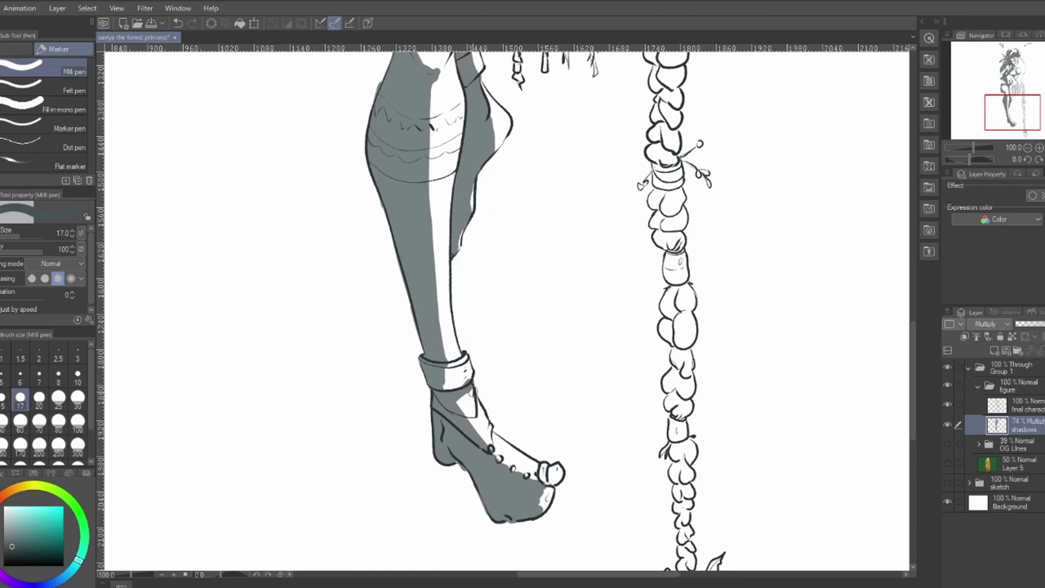
# - Trim the ankle shadow with the eraser and fill the remaining gap near the toes using a size 8 pen
pyautogui.press('e')
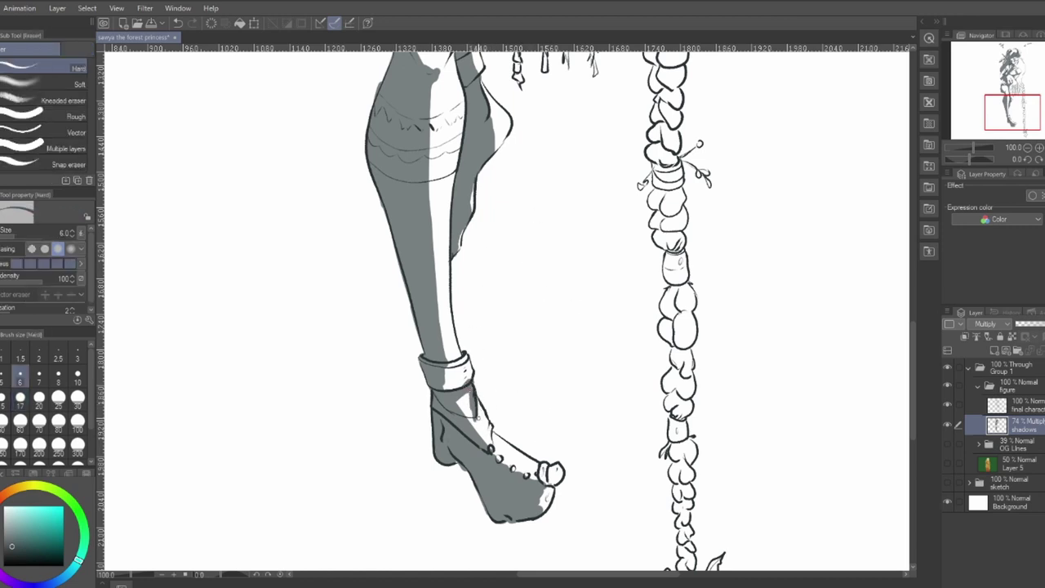
pyautogui.moveTo(468, 397); pyautogui.dragTo(472, 415)
pyautogui.moveTo(540, 411)
pyautogui.mouseDown()
pyautogui.moveTo(529, 343)
pyautogui.moveTo(496, 315)
pyautogui.mouseUp()
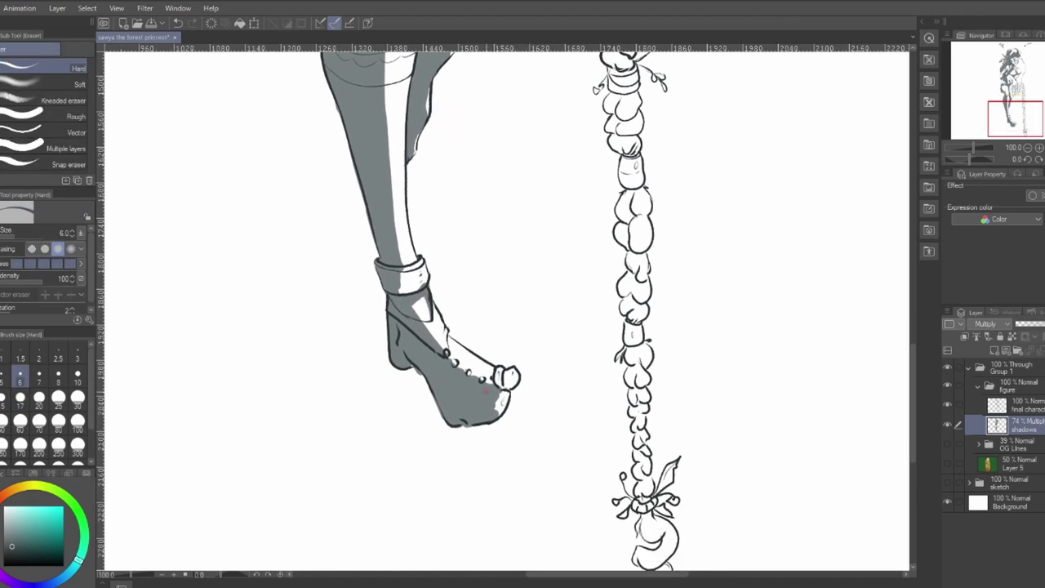
pyautogui.press('p')
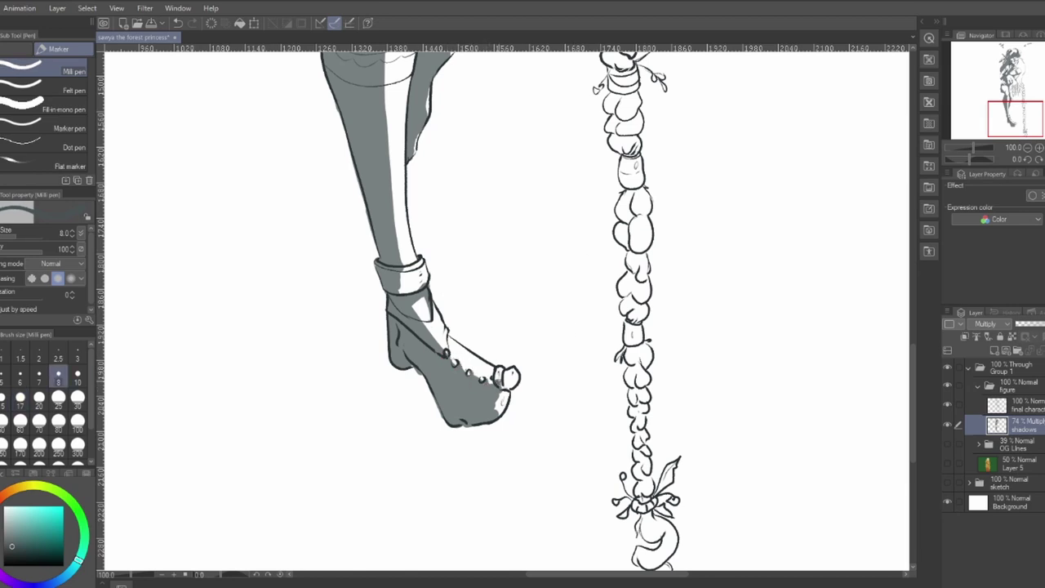
pyautogui.moveTo(502, 383)
pyautogui.mouseDown()
pyautogui.moveTo(514, 386)
pyautogui.moveTo(505, 413)
pyautogui.mouseUp()
pyautogui.moveTo(582, 374); pyautogui.dragTo(581, 345)
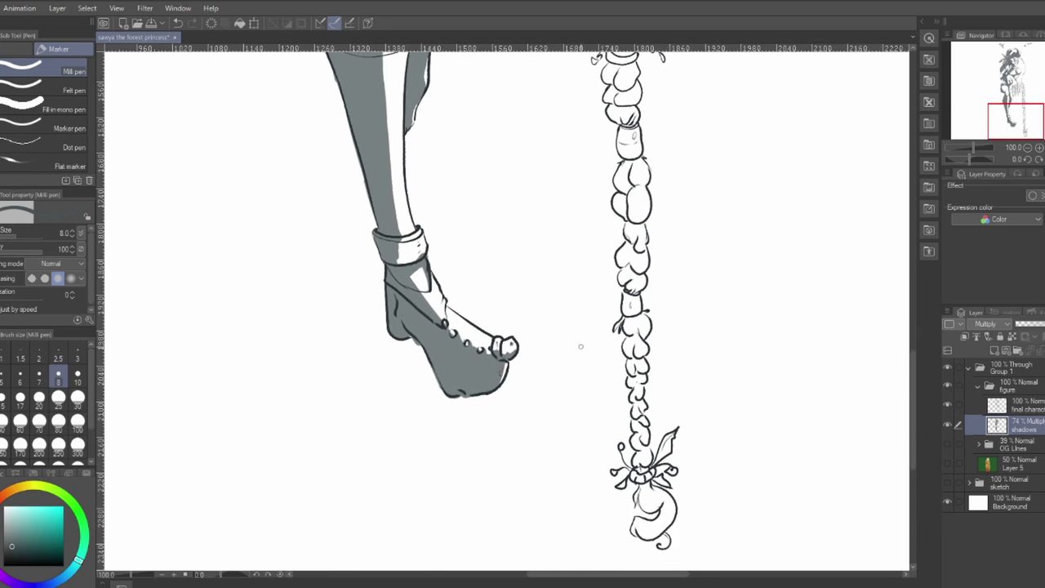
# - Check the shaded leg from the foot up to the knee and save the file
pyautogui.moveTo(502, 229); pyautogui.dragTo(499, 271)
pyautogui.press('e')
pyautogui.moveTo(412, 301)
pyautogui.mouseDown()
pyautogui.moveTo(423, 299)
pyautogui.moveTo(418, 427)
pyautogui.mouseUp()
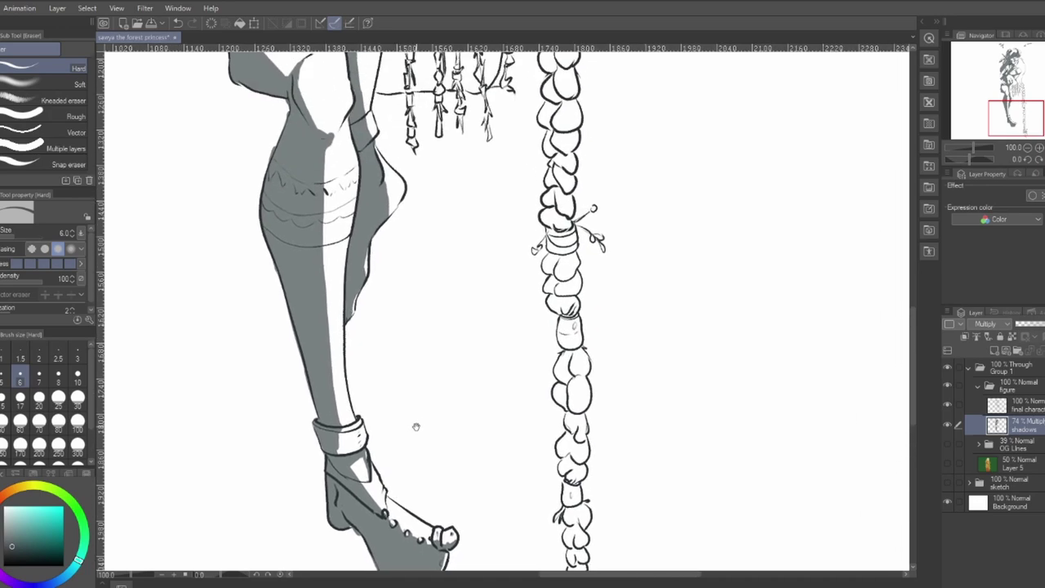
pyautogui.moveTo(433, 279); pyautogui.dragTo(422, 336)
pyautogui.press('p')
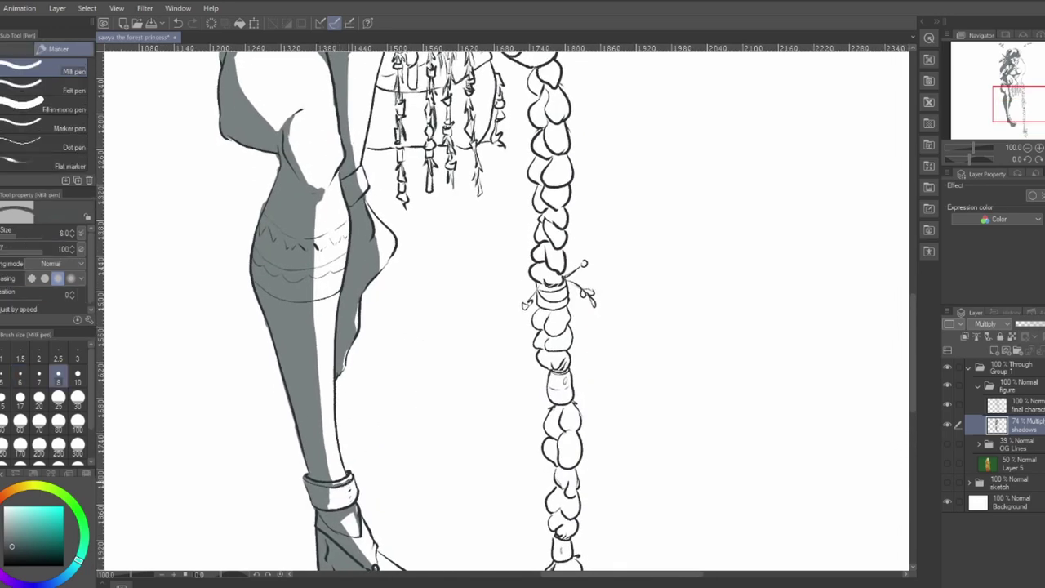
pyautogui.press('e')
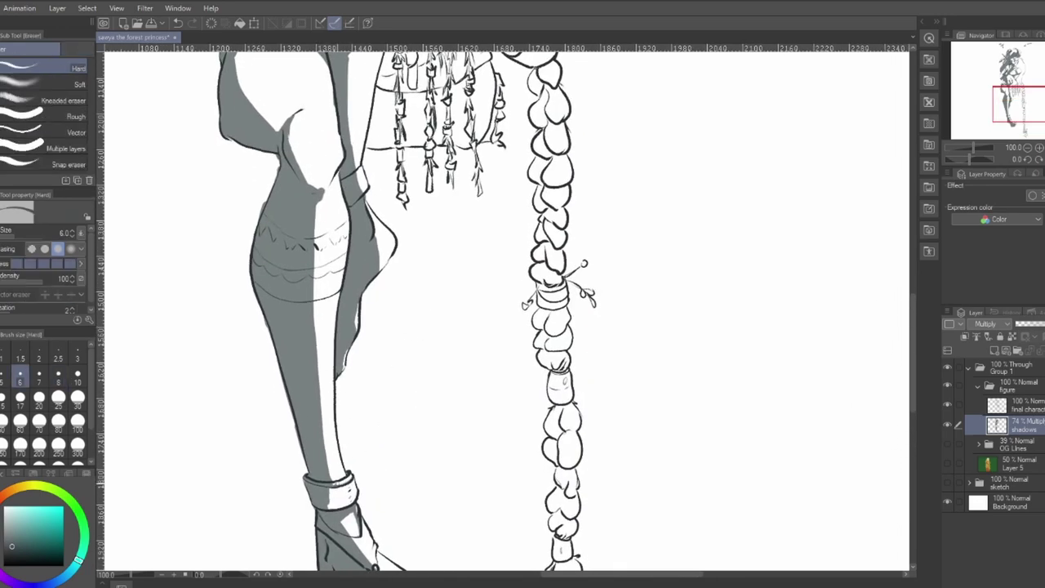
pyautogui.scroll(8, 490, 506)
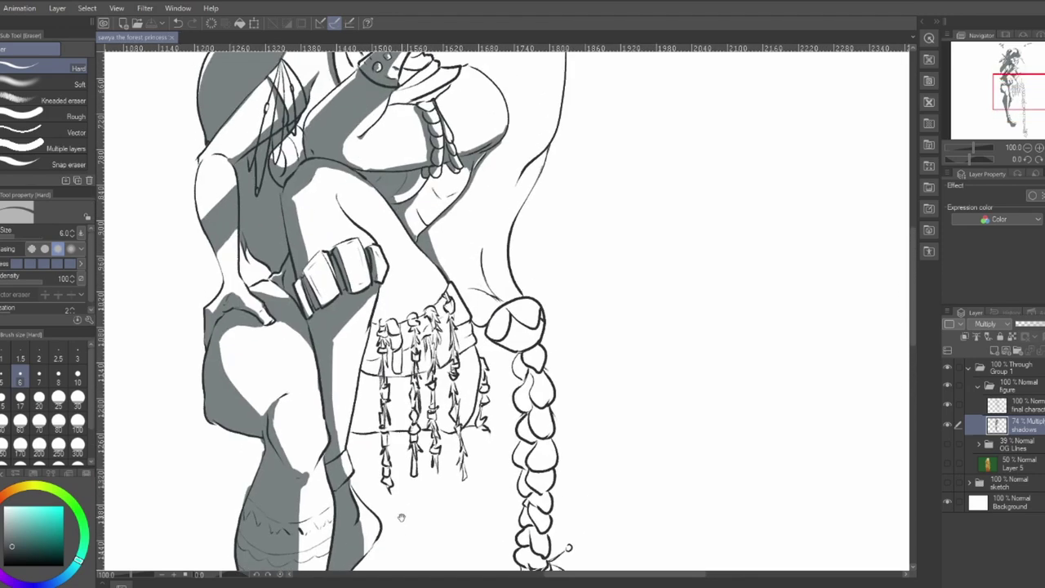
# - Shade the hip cloth beside the thigh and the small pouches hanging along the beaded belt
pyautogui.press('p')
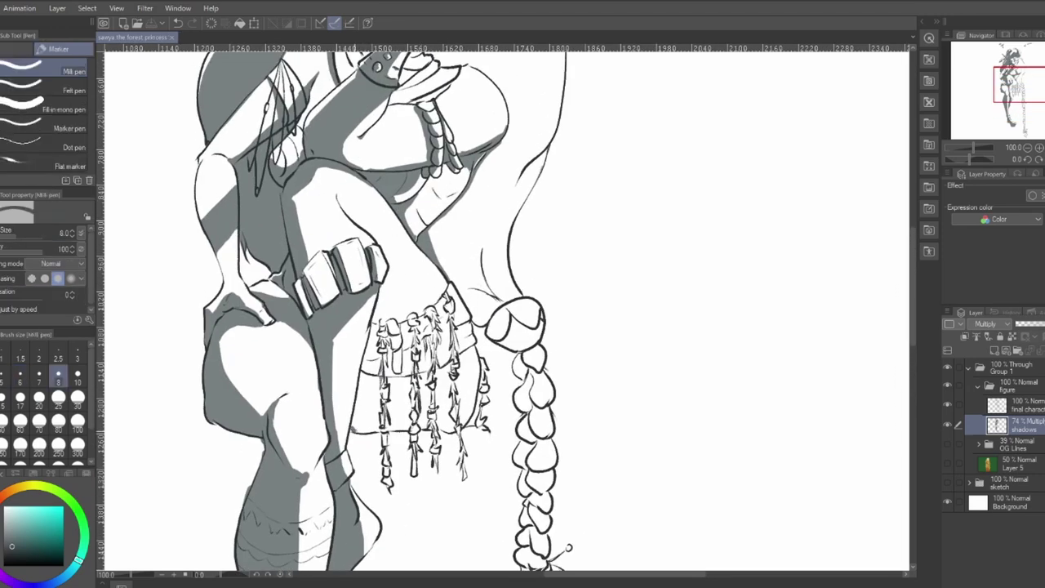
pyautogui.moveTo(361, 374)
pyautogui.mouseDown()
pyautogui.moveTo(357, 409)
pyautogui.moveTo(382, 286)
pyautogui.moveTo(377, 384)
pyautogui.moveTo(361, 426)
pyautogui.mouseUp()
pyautogui.moveTo(426, 312); pyautogui.dragTo(432, 353)
pyautogui.moveTo(389, 320); pyautogui.dragTo(395, 364)
pyautogui.moveTo(381, 329); pyautogui.dragTo(384, 332)
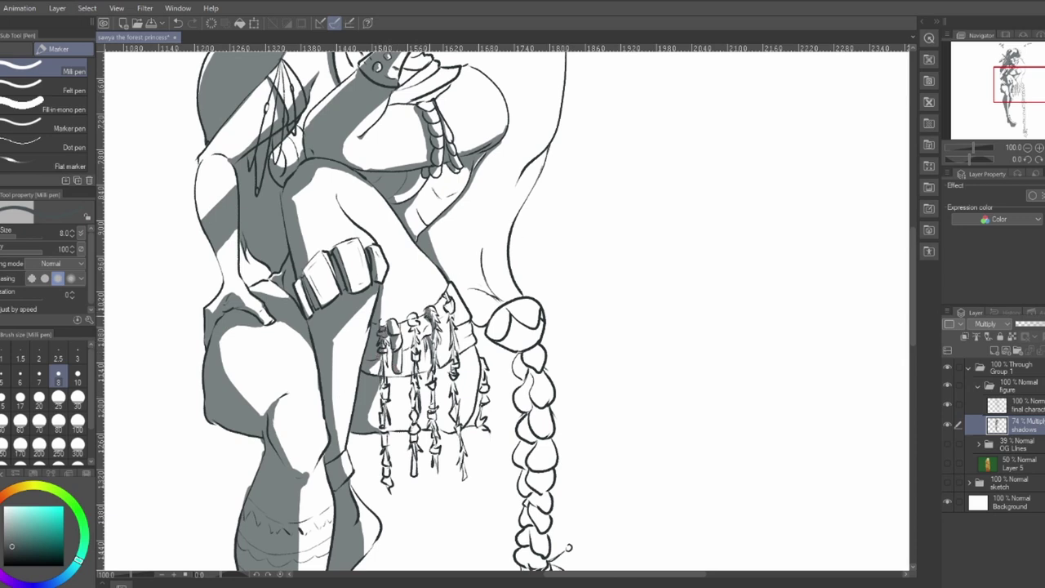
# - Add cast shadows on the cloth behind the hanging beaded strands and darken the strands themselves
pyautogui.moveTo(421, 371); pyautogui.dragTo(426, 429)
pyautogui.moveTo(408, 358)
pyautogui.mouseDown()
pyautogui.moveTo(409, 431)
pyautogui.moveTo(395, 432)
pyautogui.mouseUp()
pyautogui.moveTo(381, 381)
pyautogui.mouseDown()
pyautogui.moveTo(381, 407)
pyautogui.moveTo(407, 429)
pyautogui.mouseUp()
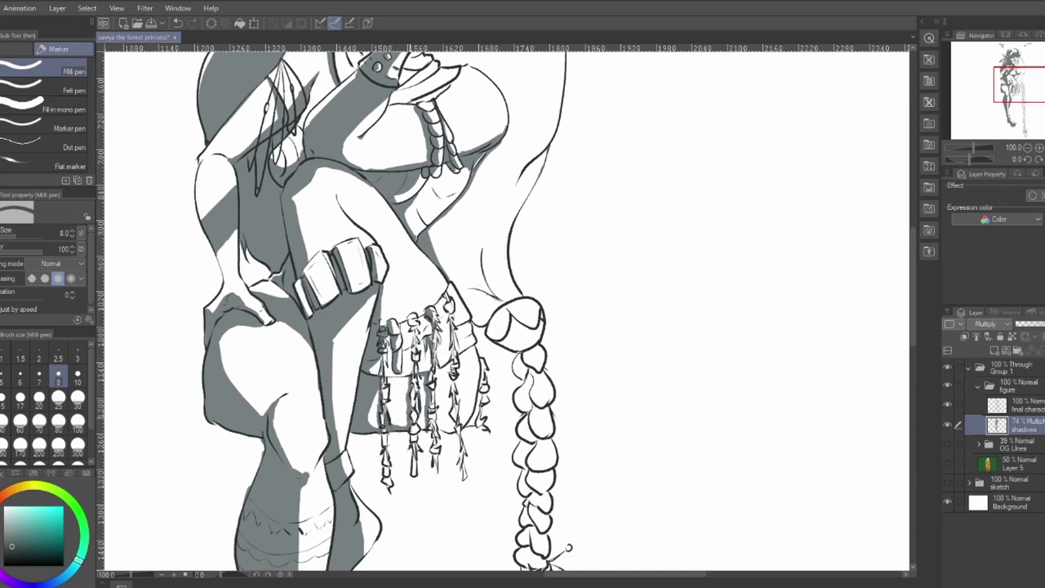
pyautogui.moveTo(387, 378)
pyautogui.mouseDown()
pyautogui.moveTo(412, 377)
pyautogui.moveTo(388, 381)
pyautogui.mouseUp()
pyautogui.moveTo(455, 327)
pyautogui.mouseDown()
pyautogui.moveTo(460, 335)
pyautogui.moveTo(442, 298)
pyautogui.moveTo(409, 340)
pyautogui.moveTo(413, 372)
pyautogui.mouseUp()
pyautogui.moveTo(430, 411); pyautogui.dragTo(434, 456)
pyautogui.moveTo(382, 433); pyautogui.dragTo(385, 486)
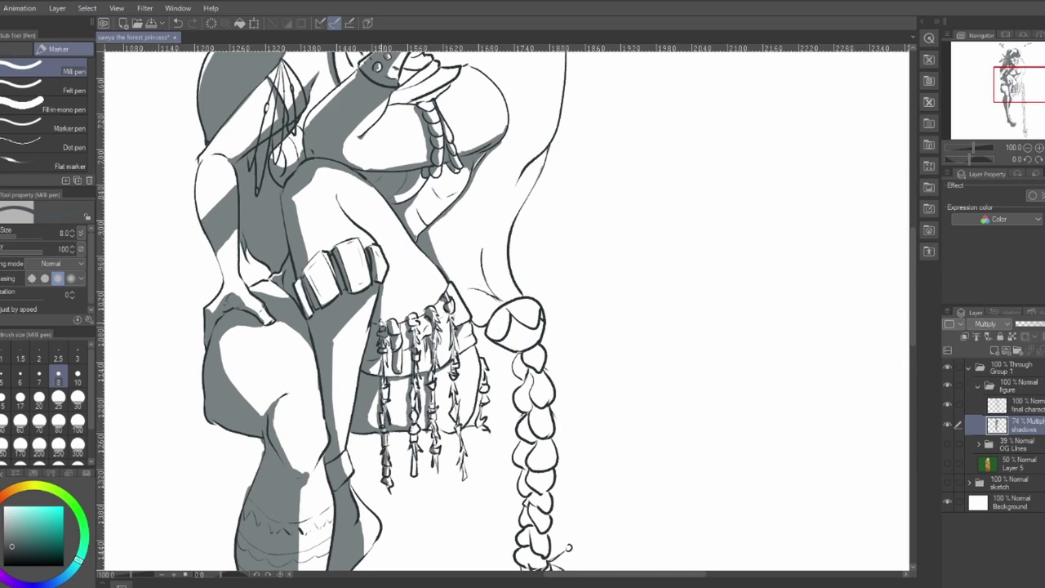
# - Shade the inner fold of the loose hair above the braid and the underside of the hair tie
pyautogui.press('e')
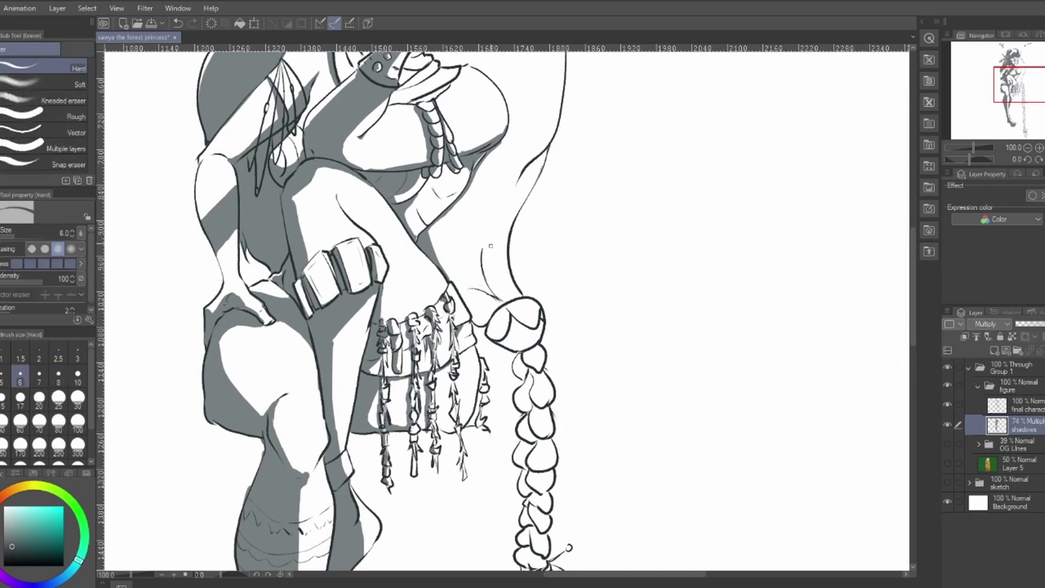
pyautogui.moveTo(611, 245); pyautogui.dragTo(574, 277)
pyautogui.moveTo(407, 355); pyautogui.dragTo(427, 513)
pyautogui.press('p')
pyautogui.moveTo(585, 288)
pyautogui.mouseDown()
pyautogui.moveTo(551, 429)
pyautogui.moveTo(543, 231)
pyautogui.mouseUp()
pyautogui.moveTo(416, 276)
pyautogui.mouseDown()
pyautogui.moveTo(403, 264)
pyautogui.moveTo(401, 229)
pyautogui.mouseUp()
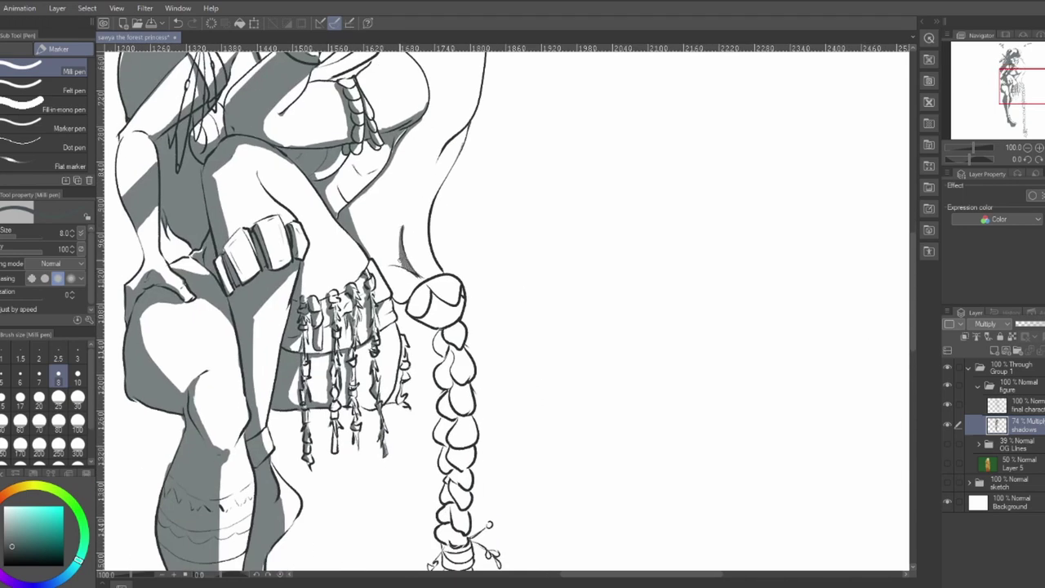
pyautogui.moveTo(405, 304)
pyautogui.mouseDown()
pyautogui.moveTo(393, 294)
pyautogui.moveTo(410, 298)
pyautogui.moveTo(431, 277)
pyautogui.mouseUp()
pyautogui.moveTo(409, 315)
pyautogui.mouseDown()
pyautogui.moveTo(418, 292)
pyautogui.moveTo(429, 322)
pyautogui.mouseUp()
pyautogui.moveTo(425, 285); pyautogui.dragTo(433, 325)
# - Fill the upper braid segments directly below the hair tie with shadow
pyautogui.moveTo(549, 447); pyautogui.dragTo(525, 569)
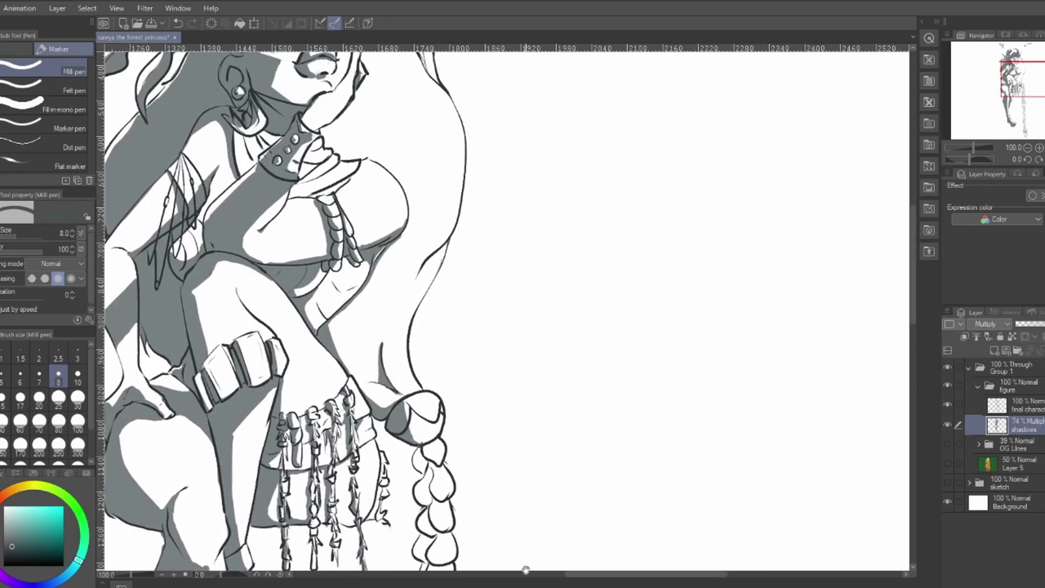
pyautogui.moveTo(532, 365); pyautogui.dragTo(515, 504)
pyautogui.press('e')
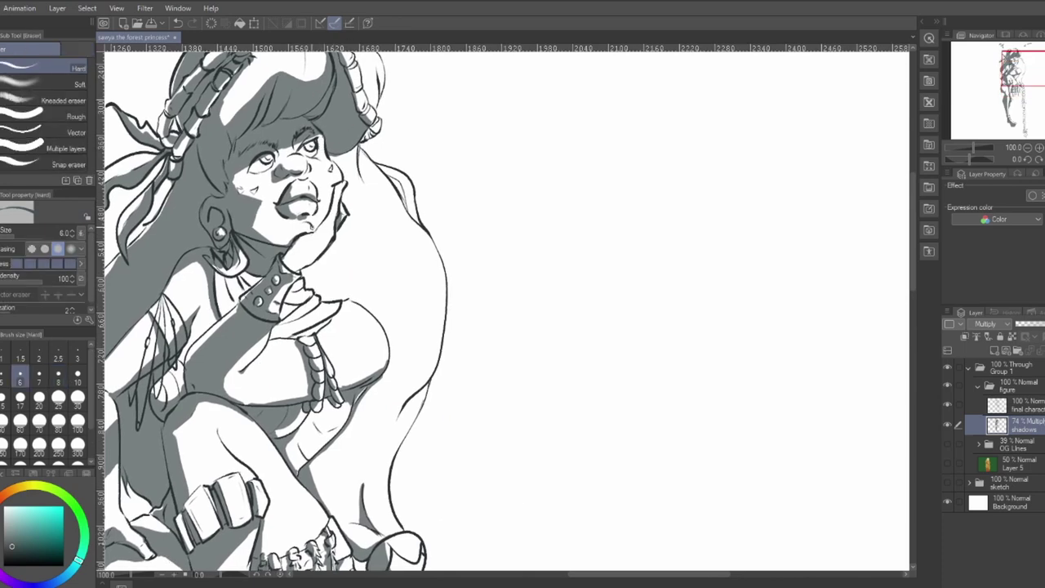
pyautogui.moveTo(521, 351); pyautogui.dragTo(448, 168)
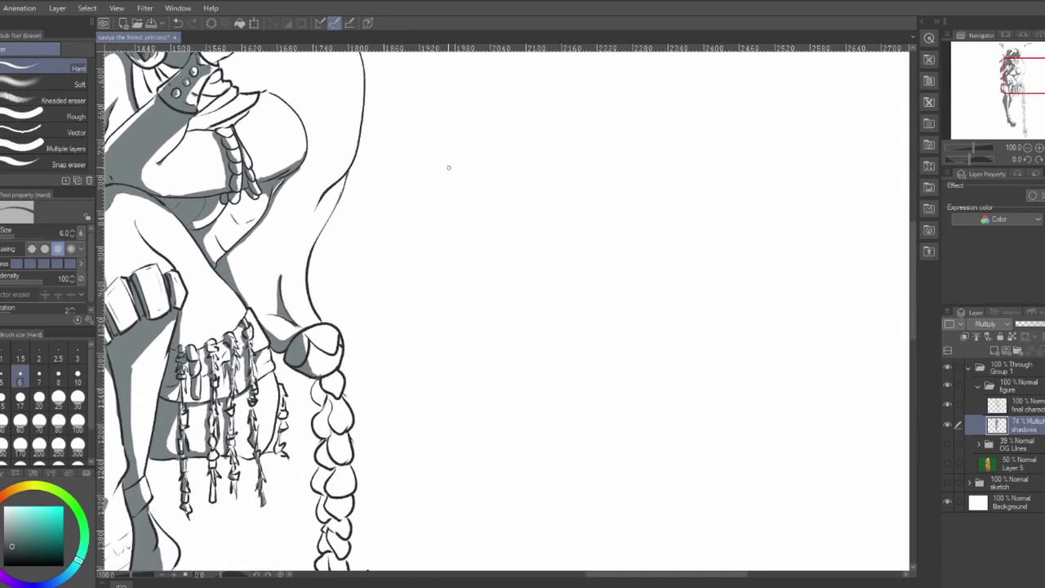
pyautogui.press('p')
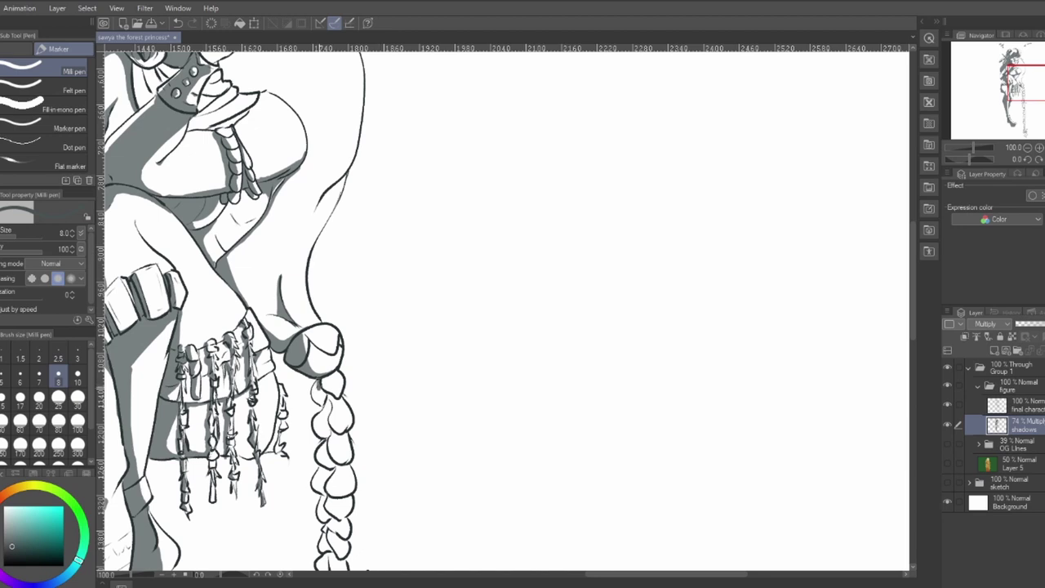
pyautogui.moveTo(313, 397)
pyautogui.mouseDown()
pyautogui.moveTo(334, 371)
pyautogui.moveTo(325, 391)
pyautogui.mouseUp()
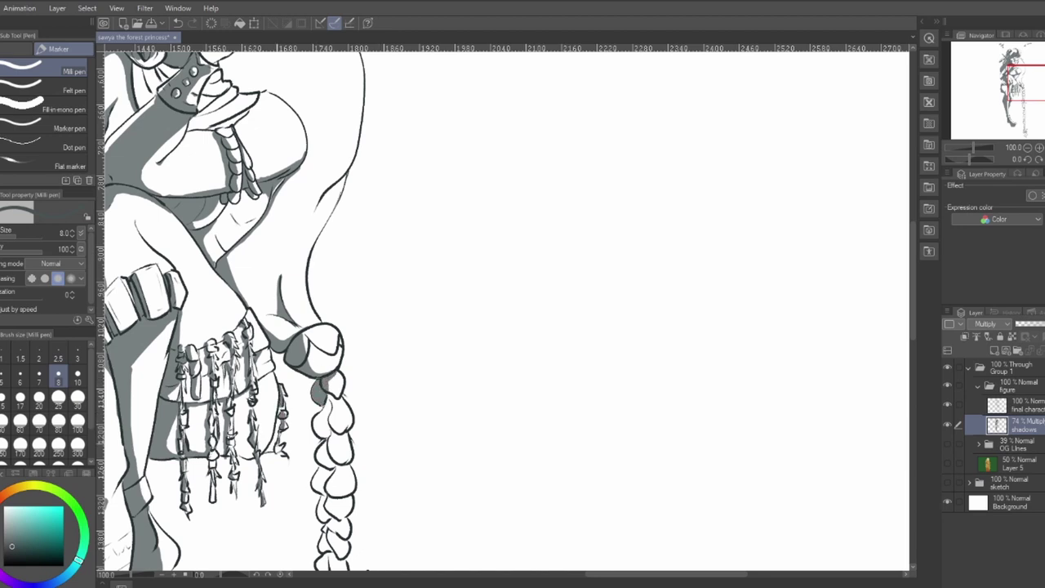
pyautogui.moveTo(272, 374); pyautogui.dragTo(260, 383)
pyautogui.moveTo(456, 357); pyautogui.dragTo(385, 276)
pyautogui.moveTo(265, 305)
pyautogui.mouseDown()
pyautogui.moveTo(277, 314)
pyautogui.moveTo(272, 348)
pyautogui.moveTo(286, 341)
pyautogui.moveTo(255, 354)
pyautogui.moveTo(282, 187)
pyautogui.moveTo(267, 220)
pyautogui.moveTo(271, 269)
pyautogui.moveTo(265, 193)
pyautogui.moveTo(242, 229)
pyautogui.moveTo(244, 262)
pyautogui.moveTo(266, 292)
pyautogui.moveTo(256, 299)
pyautogui.mouseUp()
pyautogui.moveTo(260, 263)
pyautogui.mouseDown()
pyautogui.moveTo(255, 291)
pyautogui.moveTo(243, 284)
pyautogui.mouseUp()
# - Continue the braid shadow through the twig-decorated tie and down to the next plain band
pyautogui.press('e')
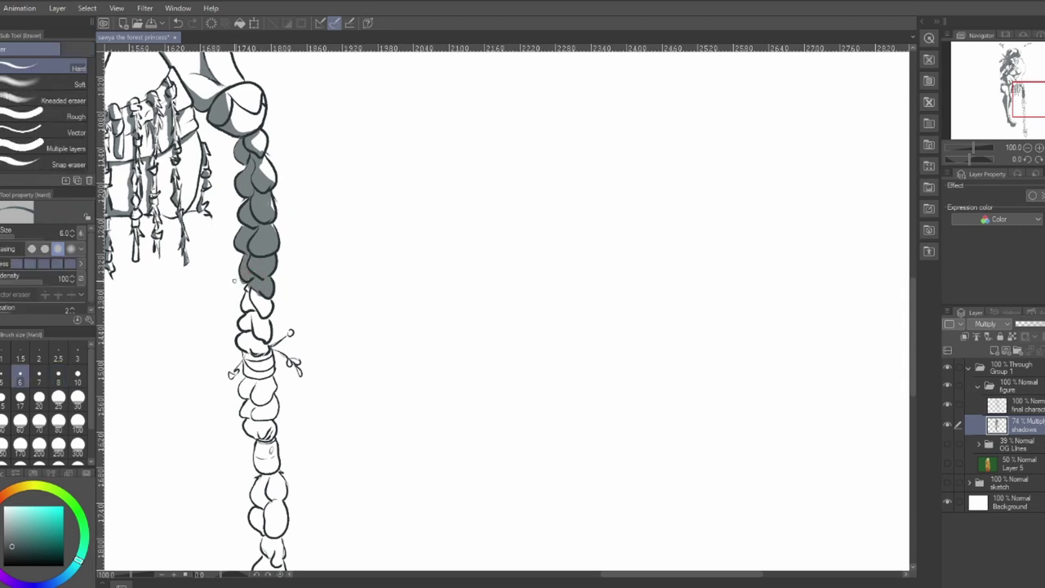
pyautogui.scroll(-2, 320, 242)
pyautogui.press('p')
pyautogui.moveTo(245, 240)
pyautogui.mouseDown()
pyautogui.moveTo(250, 266)
pyautogui.moveTo(258, 263)
pyautogui.moveTo(240, 275)
pyautogui.moveTo(263, 287)
pyautogui.moveTo(261, 299)
pyautogui.moveTo(250, 302)
pyautogui.moveTo(237, 279)
pyautogui.moveTo(250, 289)
pyautogui.mouseUp()
pyautogui.scroll(-1, 342, 272)
pyautogui.moveTo(342, 272); pyautogui.dragTo(356, 170)
pyautogui.moveTo(258, 169)
pyautogui.mouseDown()
pyautogui.moveTo(264, 193)
pyautogui.moveTo(284, 193)
pyautogui.mouseUp()
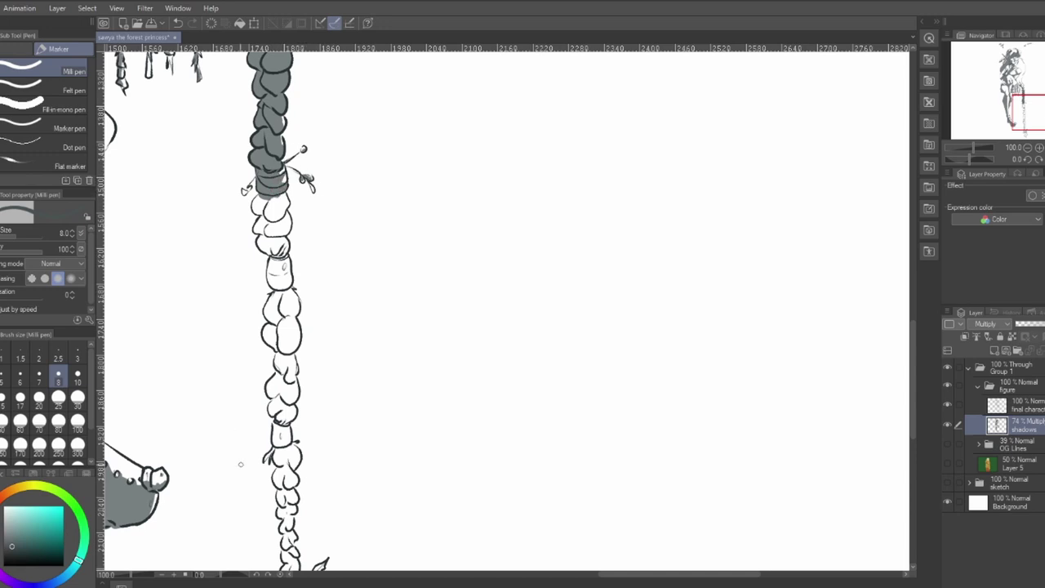
pyautogui.moveTo(284, 192)
pyautogui.mouseDown()
pyautogui.moveTo(266, 222)
pyautogui.moveTo(257, 216)
pyautogui.moveTo(279, 260)
pyautogui.moveTo(283, 219)
pyautogui.moveTo(286, 248)
pyautogui.mouseUp()
pyautogui.moveTo(422, 324)
pyautogui.mouseDown()
pyautogui.moveTo(431, 469)
pyautogui.moveTo(444, 411)
pyautogui.mouseUp()
pyautogui.moveTo(301, 290)
pyautogui.mouseDown()
pyautogui.moveTo(301, 303)
pyautogui.moveTo(310, 280)
pyautogui.moveTo(308, 316)
pyautogui.moveTo(280, 316)
pyautogui.moveTo(294, 340)
pyautogui.mouseUp()
pyautogui.press('e')
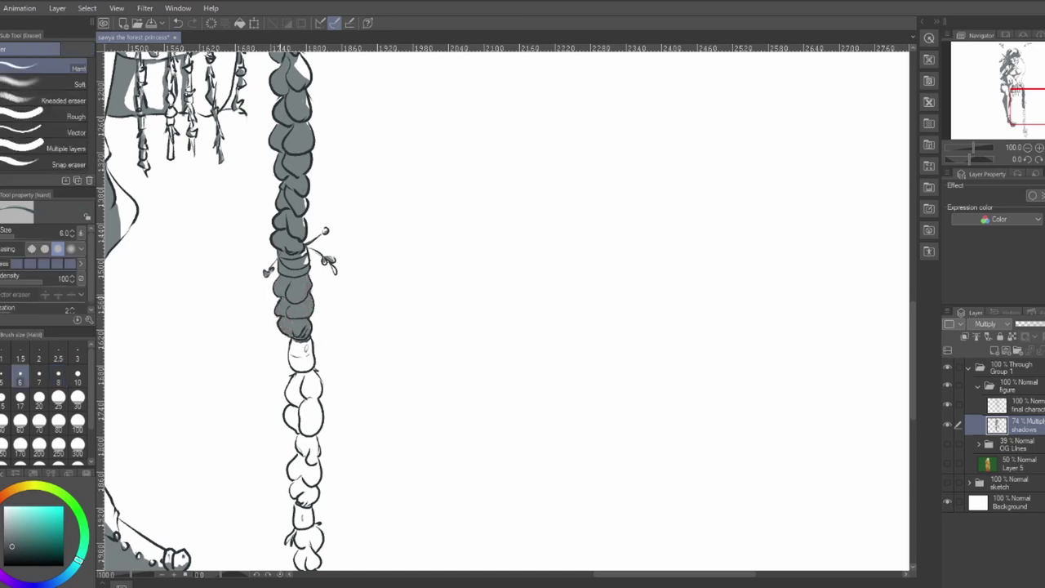
# - Shade the plain band on the braid and the rounded segments just beneath it
pyautogui.press('p')
pyautogui.moveTo(382, 257); pyautogui.dragTo(389, 79)
pyautogui.moveTo(307, 167)
pyautogui.mouseDown()
pyautogui.moveTo(302, 194)
pyautogui.moveTo(318, 199)
pyautogui.moveTo(297, 228)
pyautogui.moveTo(325, 222)
pyautogui.mouseUp()
pyautogui.moveTo(323, 227); pyautogui.dragTo(325, 250)
pyautogui.moveTo(309, 231)
pyautogui.mouseDown()
pyautogui.moveTo(307, 257)
pyautogui.moveTo(299, 253)
pyautogui.mouseUp()
pyautogui.moveTo(297, 232)
pyautogui.mouseDown()
pyautogui.moveTo(296, 255)
pyautogui.moveTo(317, 260)
pyautogui.mouseUp()
# - Shade the next braid segments down to the lower band and start the shadow on that band
pyautogui.moveTo(383, 298); pyautogui.dragTo(402, 136)
pyautogui.moveTo(331, 153); pyautogui.dragTo(331, 180)
pyautogui.moveTo(329, 143)
pyautogui.mouseDown()
pyautogui.moveTo(333, 195)
pyautogui.moveTo(322, 161)
pyautogui.mouseUp()
pyautogui.moveTo(325, 131); pyautogui.dragTo(318, 142)
pyautogui.moveTo(328, 103); pyautogui.dragTo(338, 156)
pyautogui.moveTo(343, 121); pyautogui.dragTo(342, 152)
pyautogui.moveTo(342, 145); pyautogui.dragTo(336, 169)
pyautogui.moveTo(325, 163); pyautogui.dragTo(326, 174)
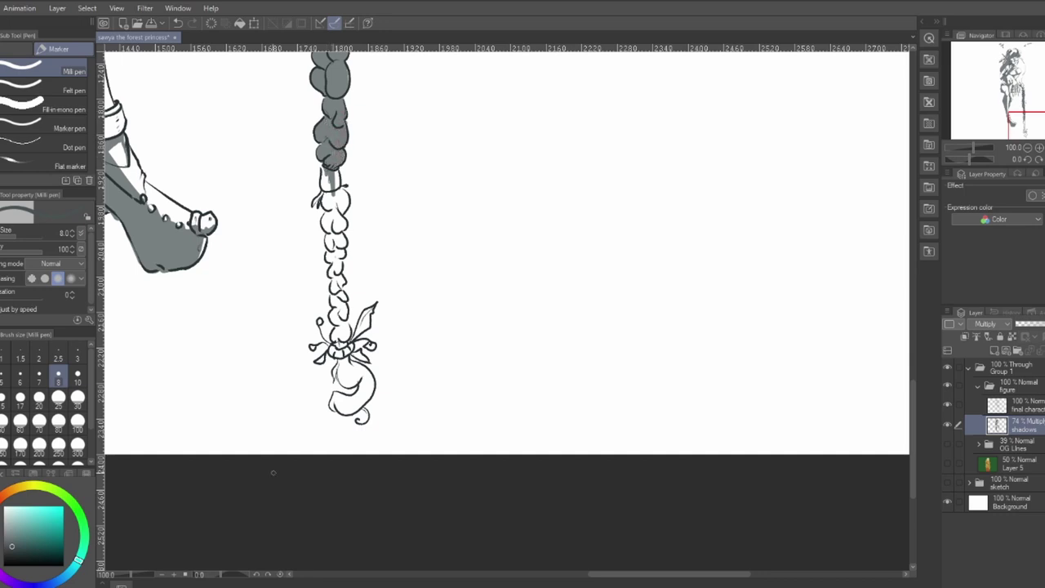
# - Shade the narrow lower braid and the leaf ornament tied near its end
pyautogui.moveTo(415, 163); pyautogui.dragTo(427, 196)
pyautogui.moveTo(334, 214)
pyautogui.mouseDown()
pyautogui.moveTo(326, 237)
pyautogui.moveTo(348, 235)
pyautogui.moveTo(351, 260)
pyautogui.moveTo(338, 245)
pyautogui.moveTo(353, 289)
pyautogui.mouseUp()
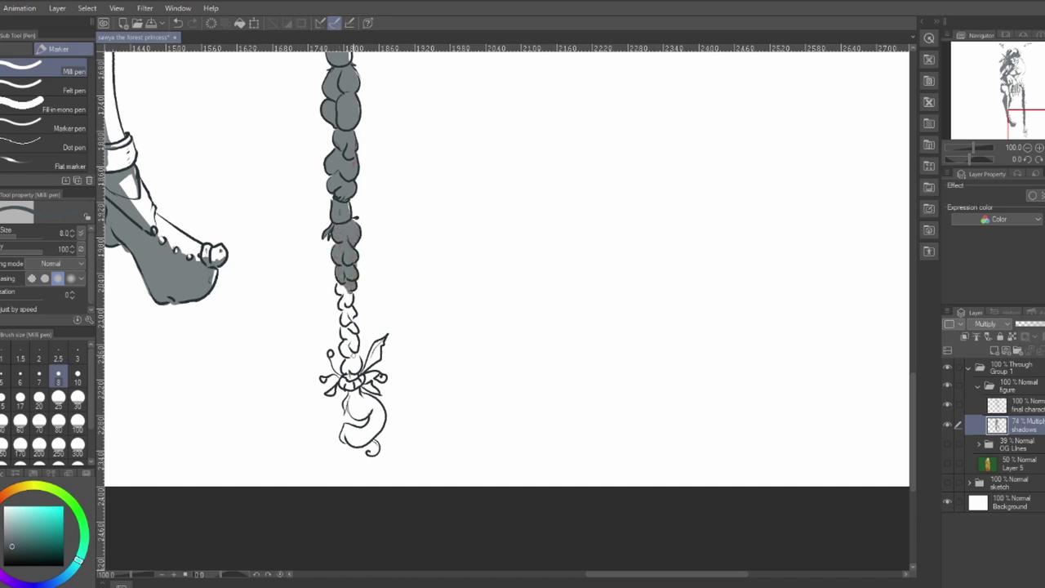
pyautogui.moveTo(362, 370); pyautogui.dragTo(380, 351)
pyautogui.moveTo(366, 386); pyautogui.dragTo(379, 394)
pyautogui.moveTo(353, 344); pyautogui.dragTo(356, 384)
pyautogui.moveTo(357, 383)
pyautogui.mouseDown()
pyautogui.moveTo(338, 388)
pyautogui.moveTo(356, 349)
pyautogui.moveTo(341, 285)
pyautogui.moveTo(341, 312)
pyautogui.mouseUp()
# - Fill the curled tip of the braid with shadow, save the file and view the whole figure
pyautogui.moveTo(385, 256); pyautogui.dragTo(398, 108)
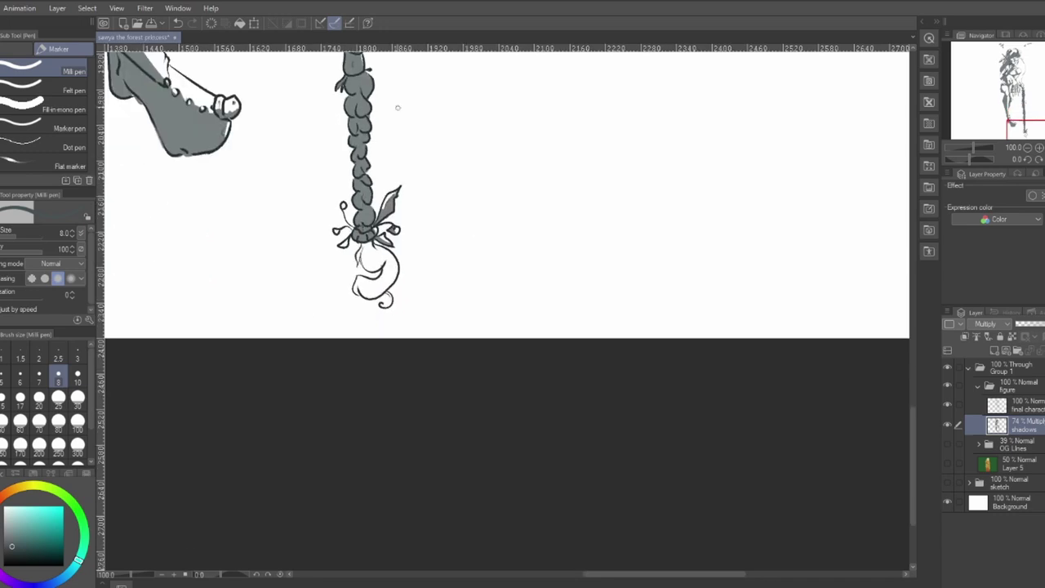
pyautogui.moveTo(365, 244)
pyautogui.mouseDown()
pyautogui.moveTo(358, 263)
pyautogui.moveTo(375, 268)
pyautogui.moveTo(378, 258)
pyautogui.moveTo(395, 284)
pyautogui.mouseUp()
pyautogui.moveTo(379, 250)
pyautogui.mouseDown()
pyautogui.moveTo(394, 259)
pyautogui.moveTo(360, 296)
pyautogui.mouseUp()
pyautogui.moveTo(366, 276); pyautogui.dragTo(354, 295)
pyautogui.press('e')
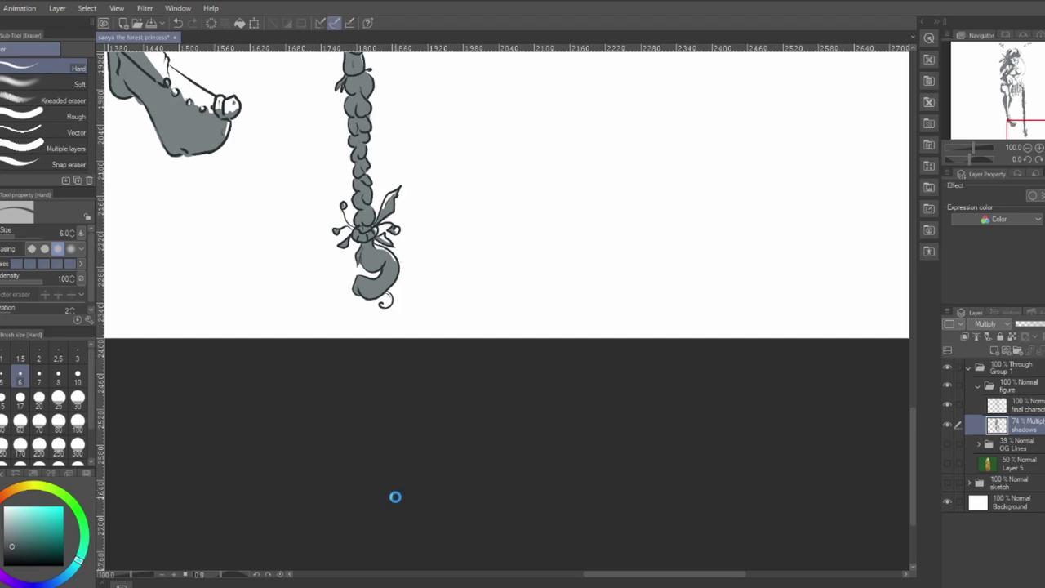
pyautogui.hotkey('ctrl', '0')
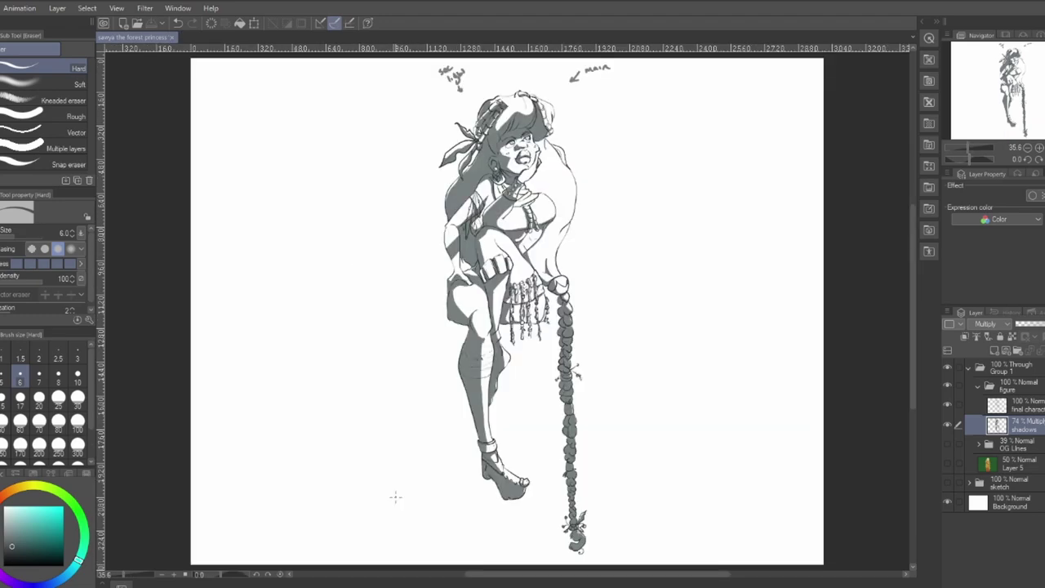
# - Refine the shadow edges on the hair beside the braided headband, alternating the Milli pen and Hard eraser, and save the file
pyautogui.scroll(2, 395, 497)
pyautogui.moveTo(780, 65); pyautogui.dragTo(521, 407)
pyautogui.scroll(1, 530, 329)
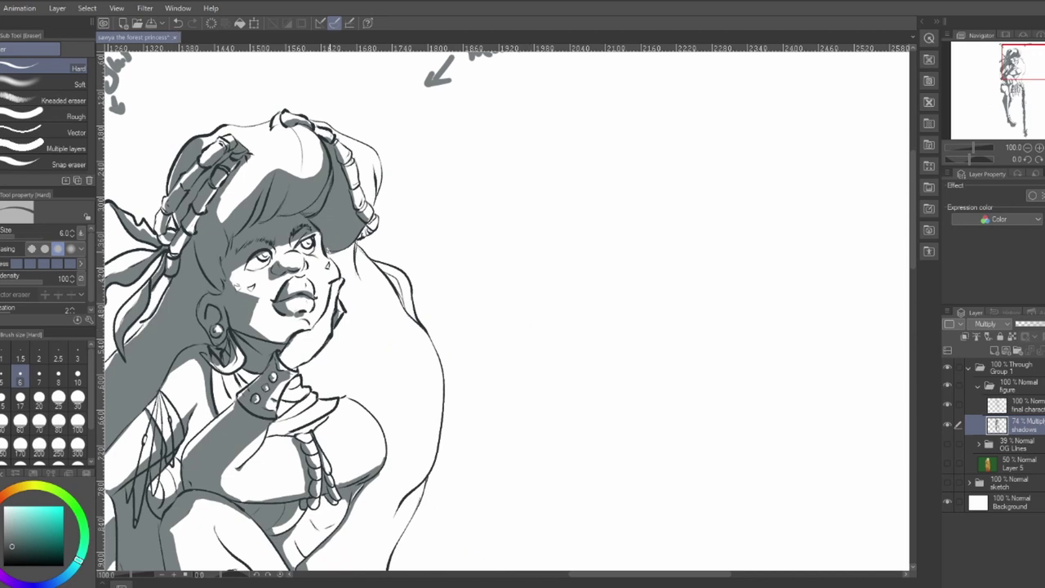
pyautogui.press('p')
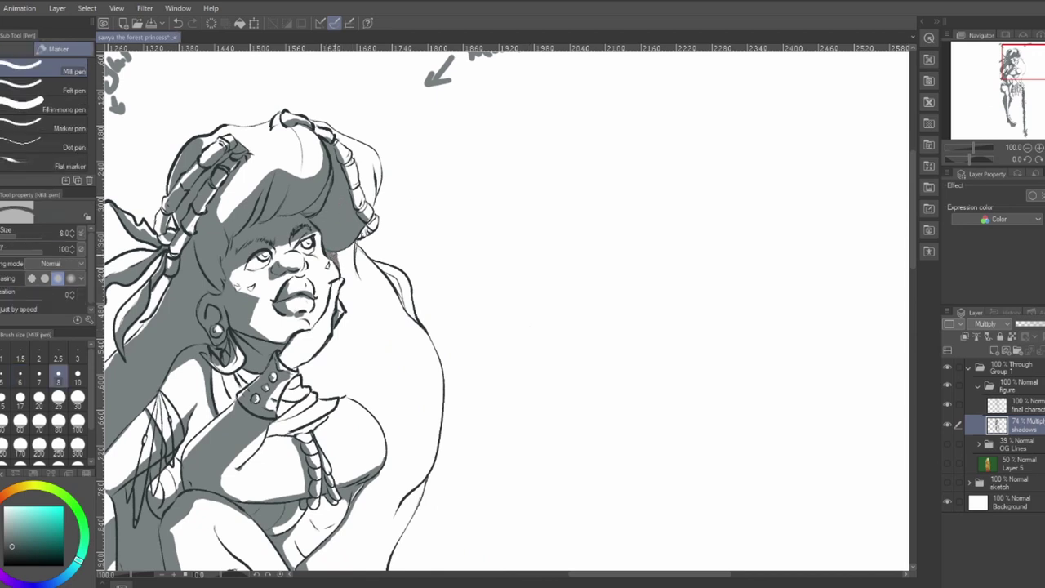
pyautogui.press('e')
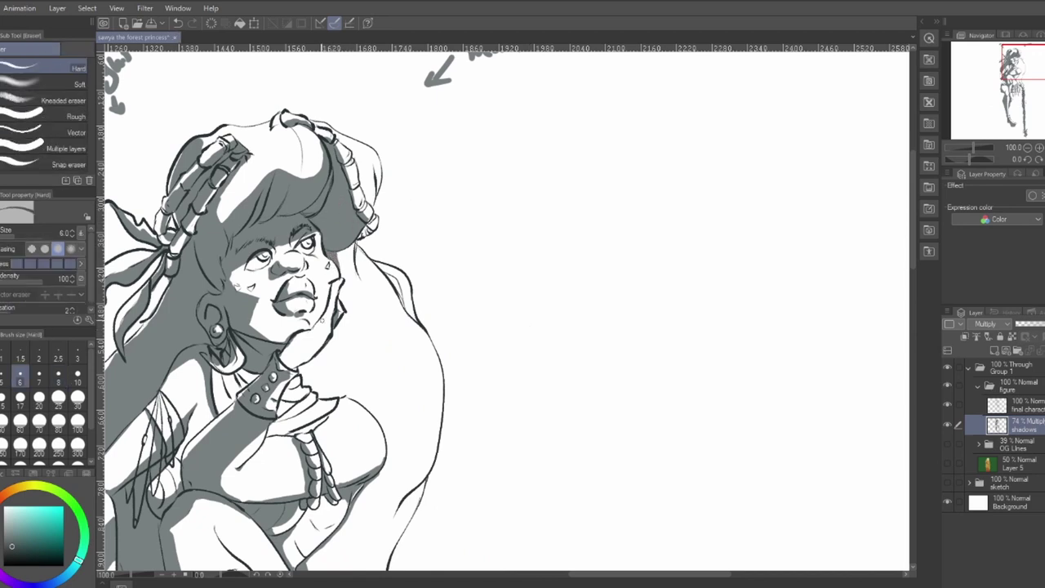
pyautogui.hotkey('ctrl', 's')
pyautogui.press('p')
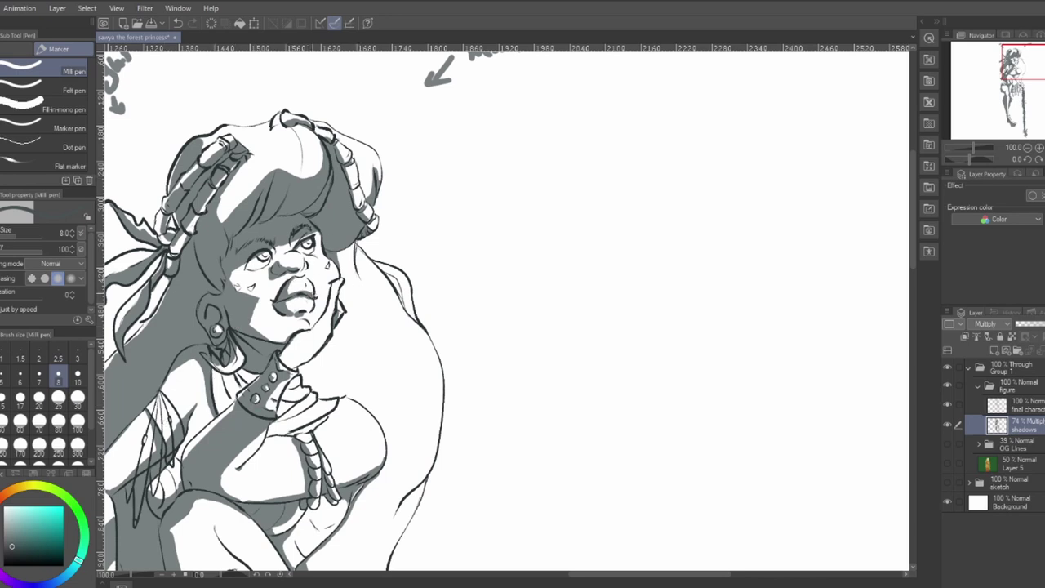
pyautogui.press('e')
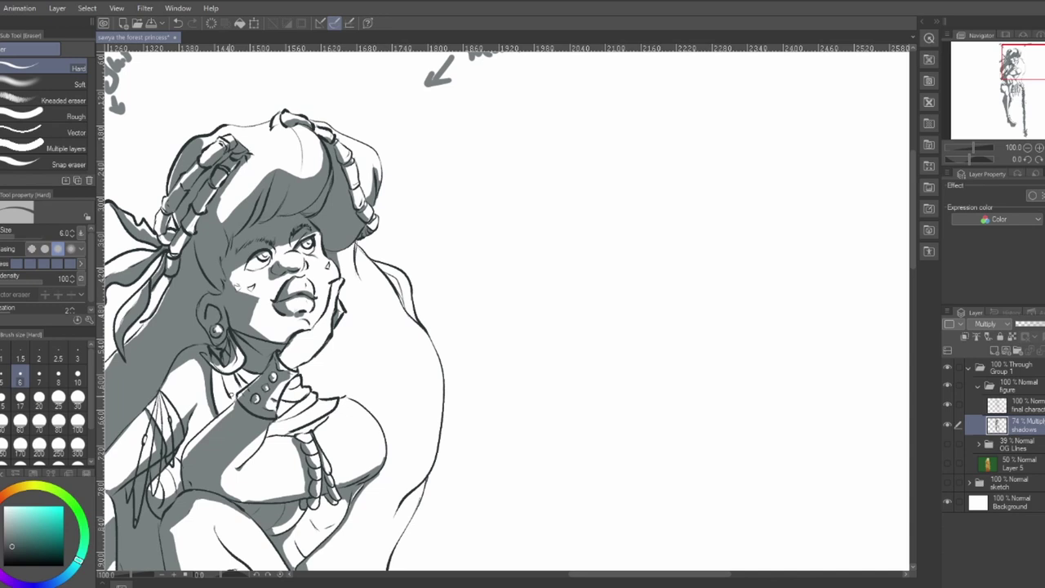
pyautogui.press('p')
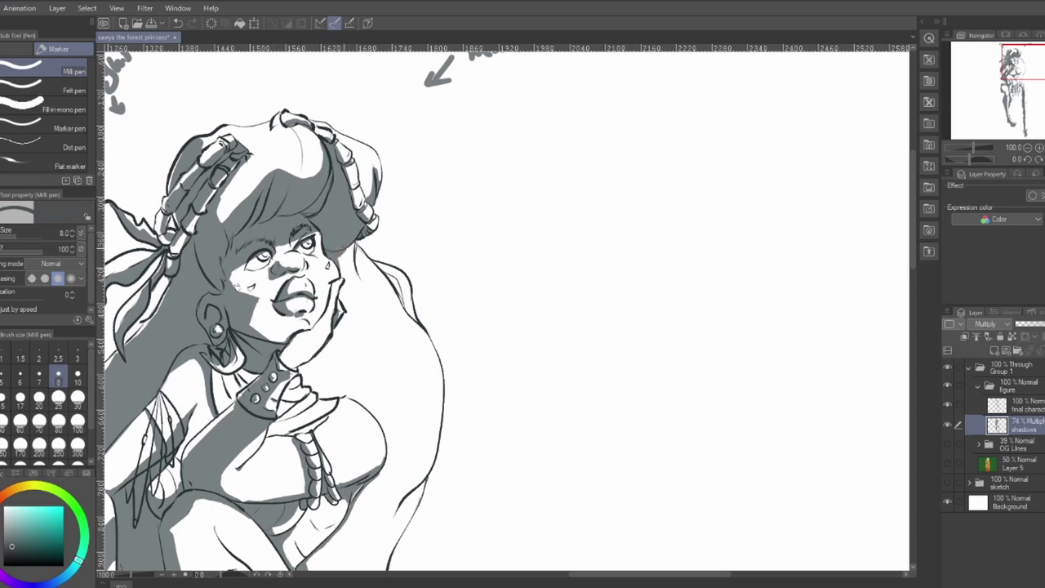
pyautogui.hotkey('ctrl', '0')
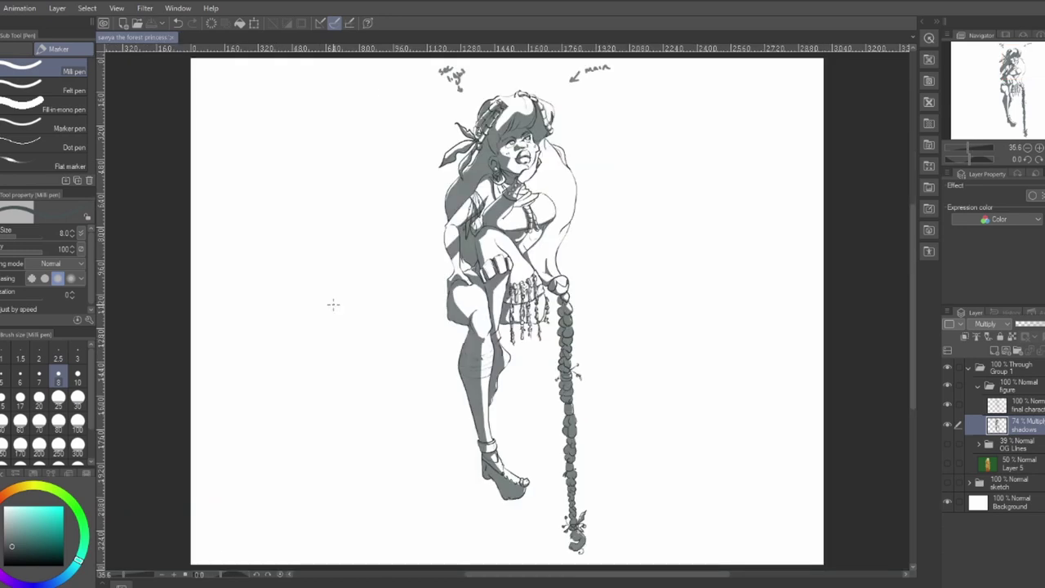
# - Show the rough colour painting on Layer 5 to compare it with the shaded figure, and hide it again
pyautogui.scroll(1, 363, 303)
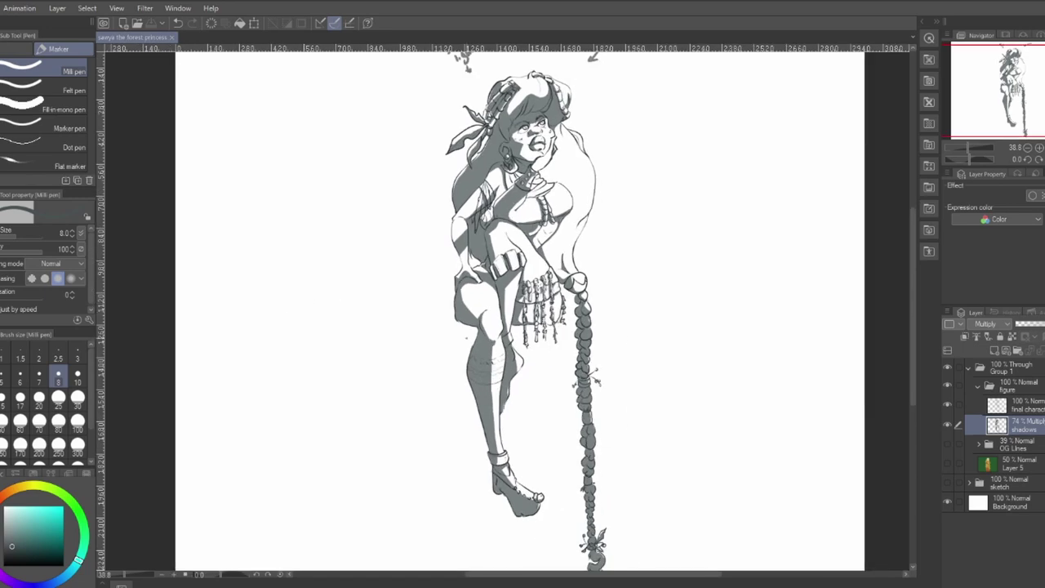
pyautogui.click(947, 464)
pyautogui.scroll(-3, 765, 396)
pyautogui.scroll(2, 765, 396)
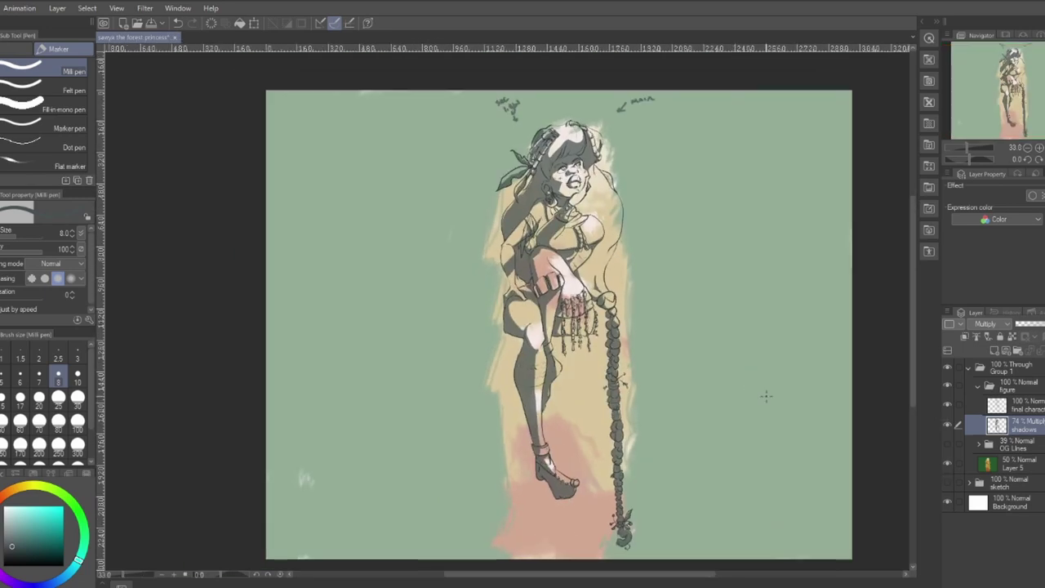
pyautogui.scroll(-2, 765, 396)
pyautogui.scroll(4, 765, 396)
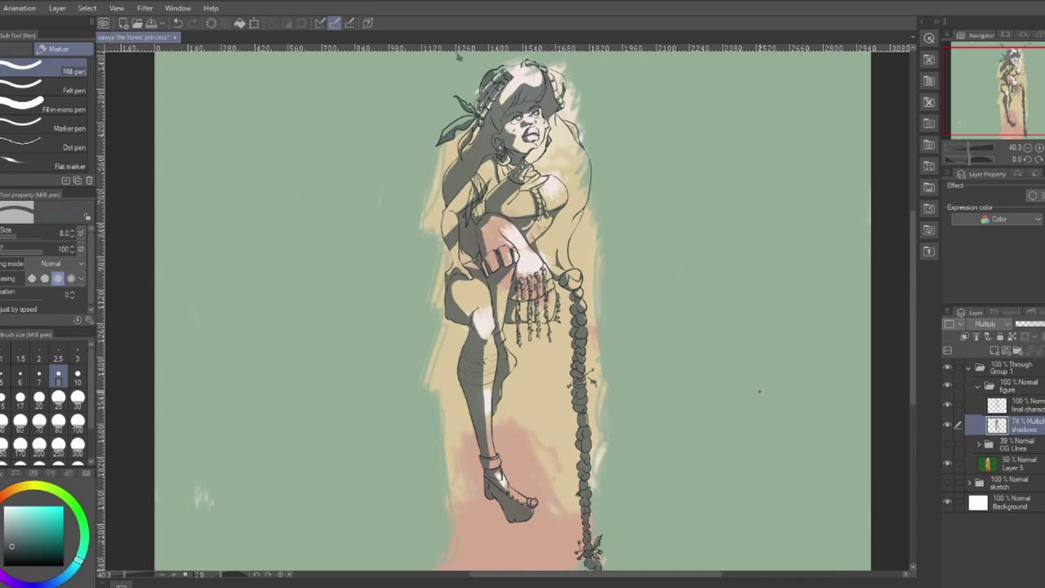
pyautogui.click(948, 464)
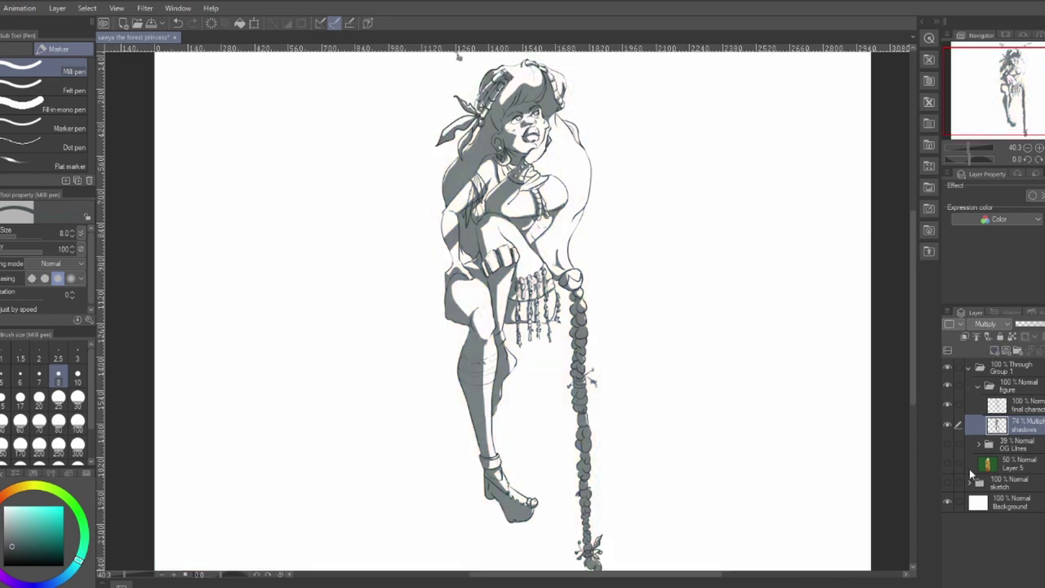